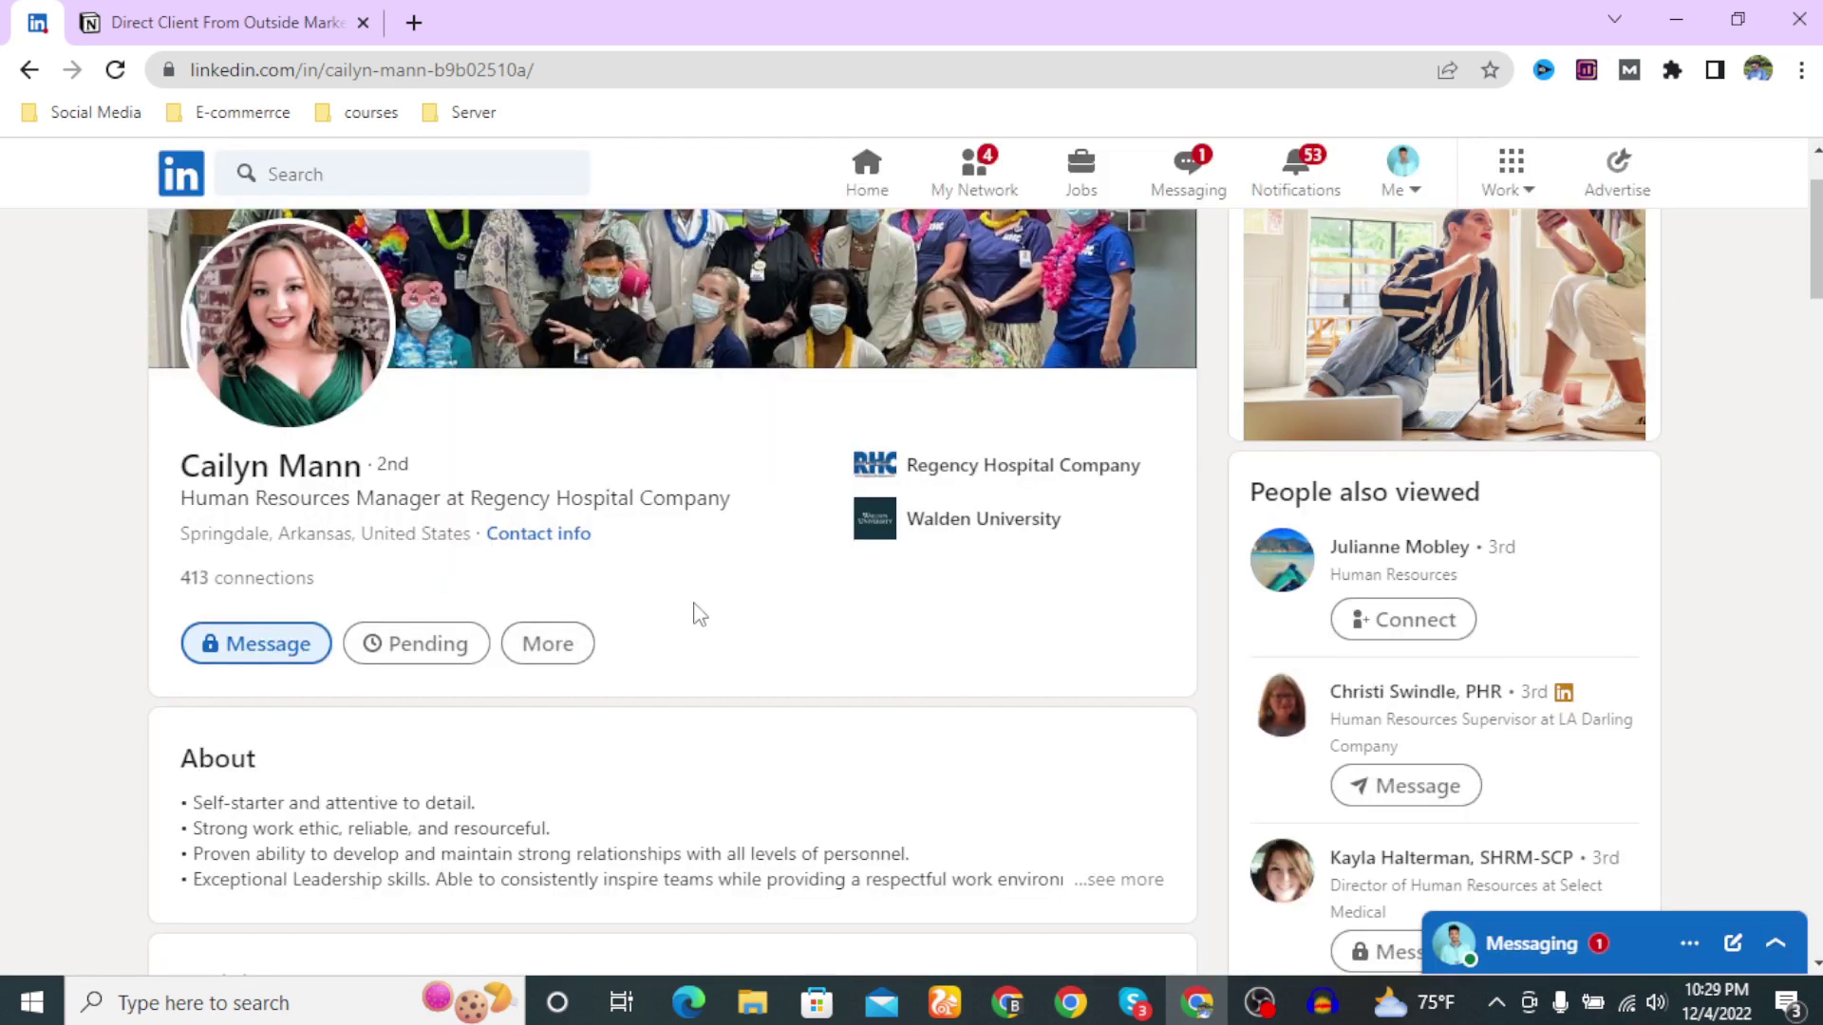
# Return to the feed, search for "human resources" and restrict the results to people
pyautogui.scroll(2, 878, 588)
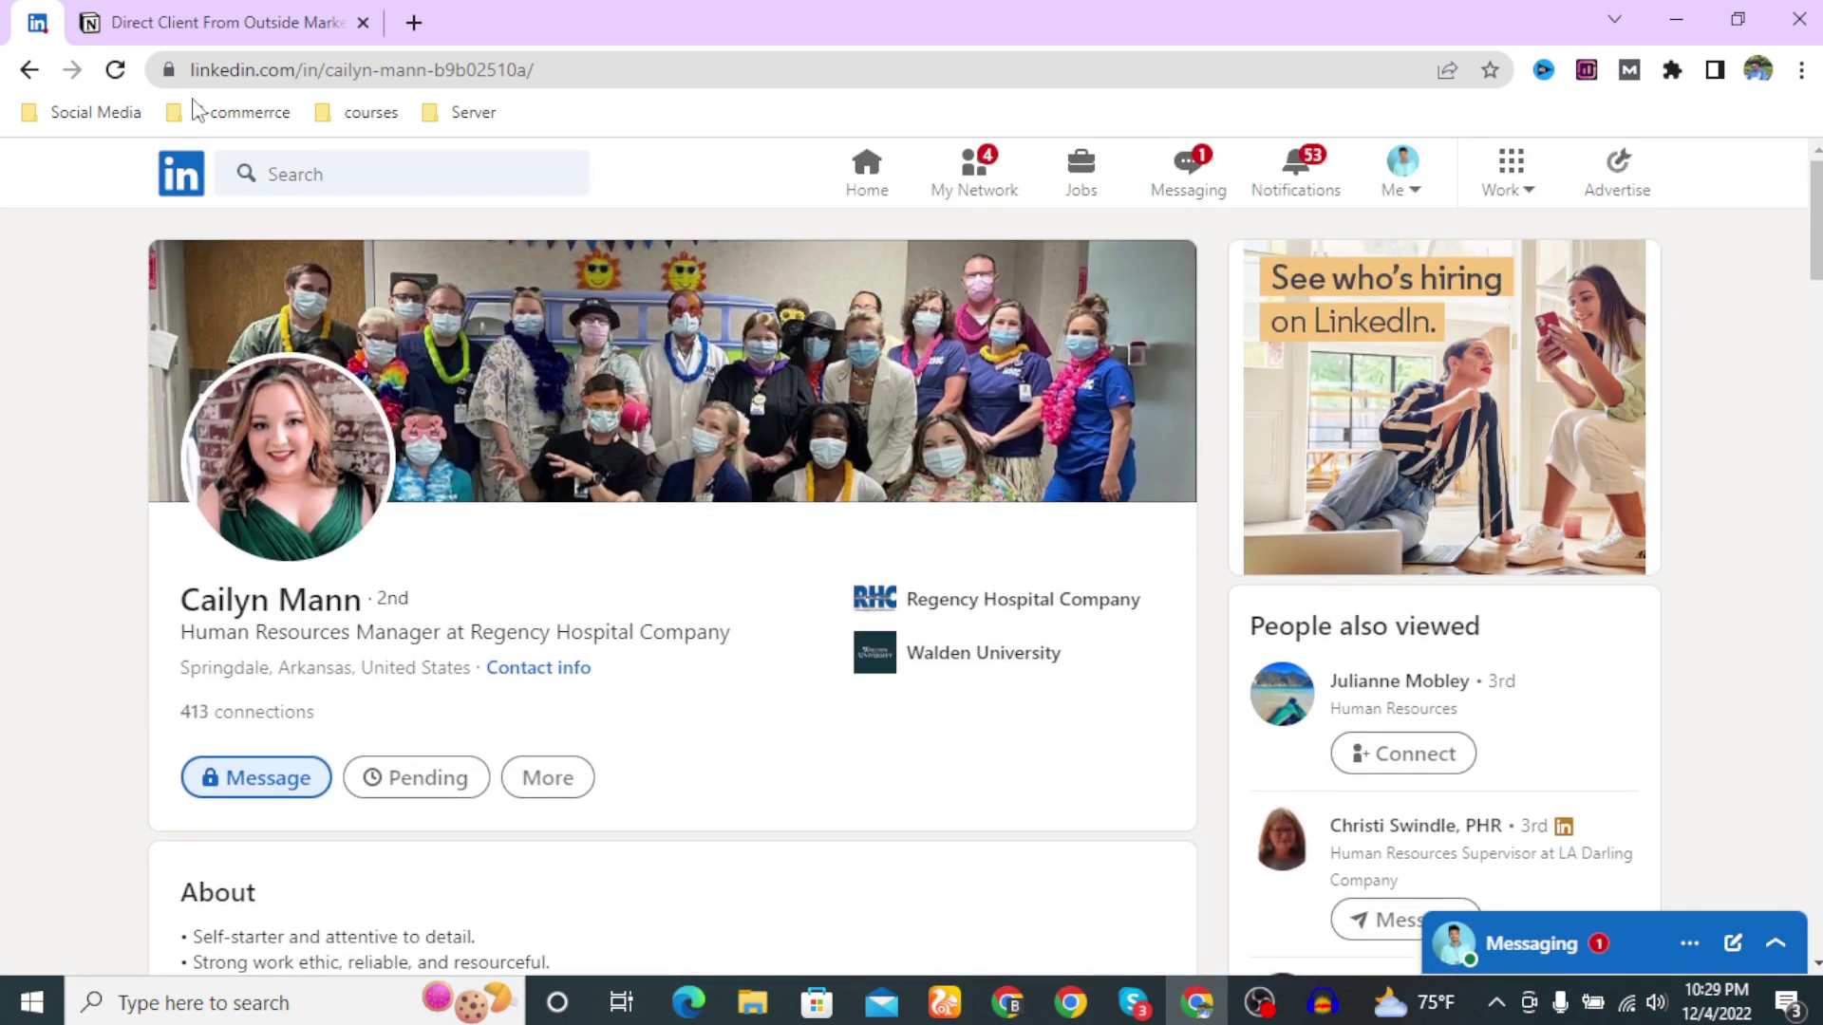
pyautogui.click(29, 70)
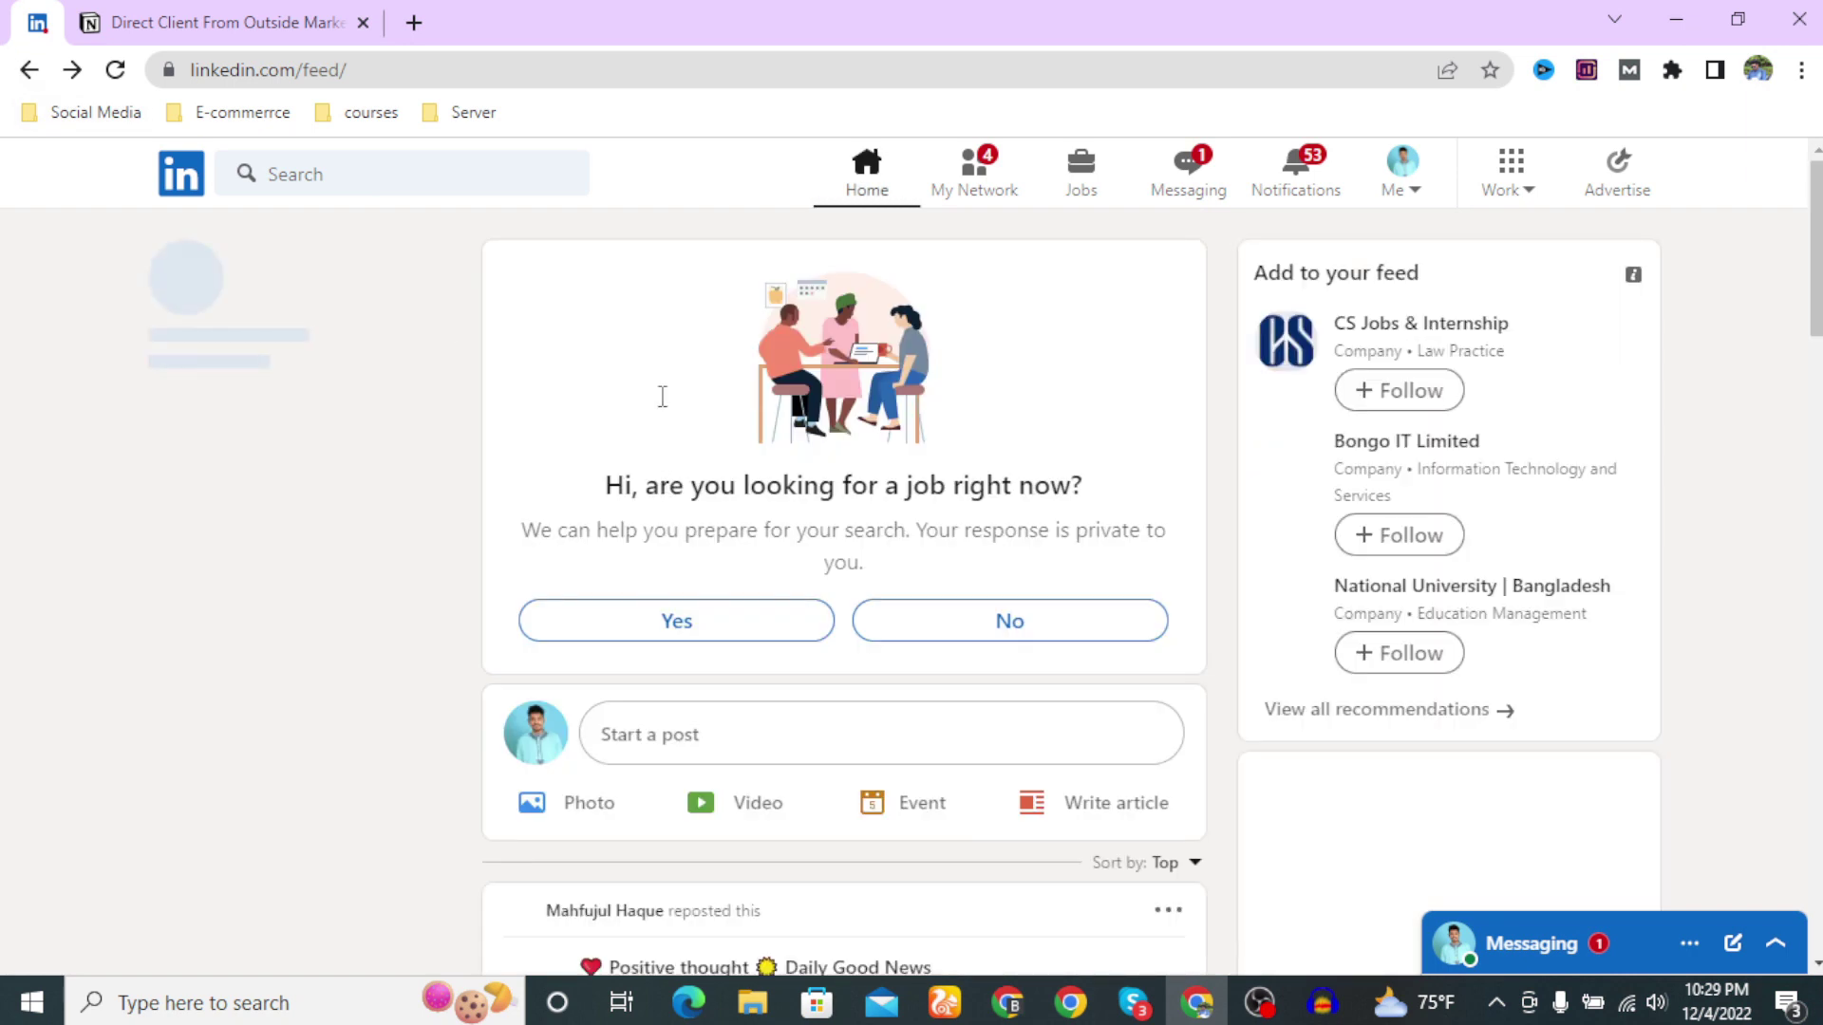
pyautogui.click(368, 163)
pyautogui.click(377, 399)
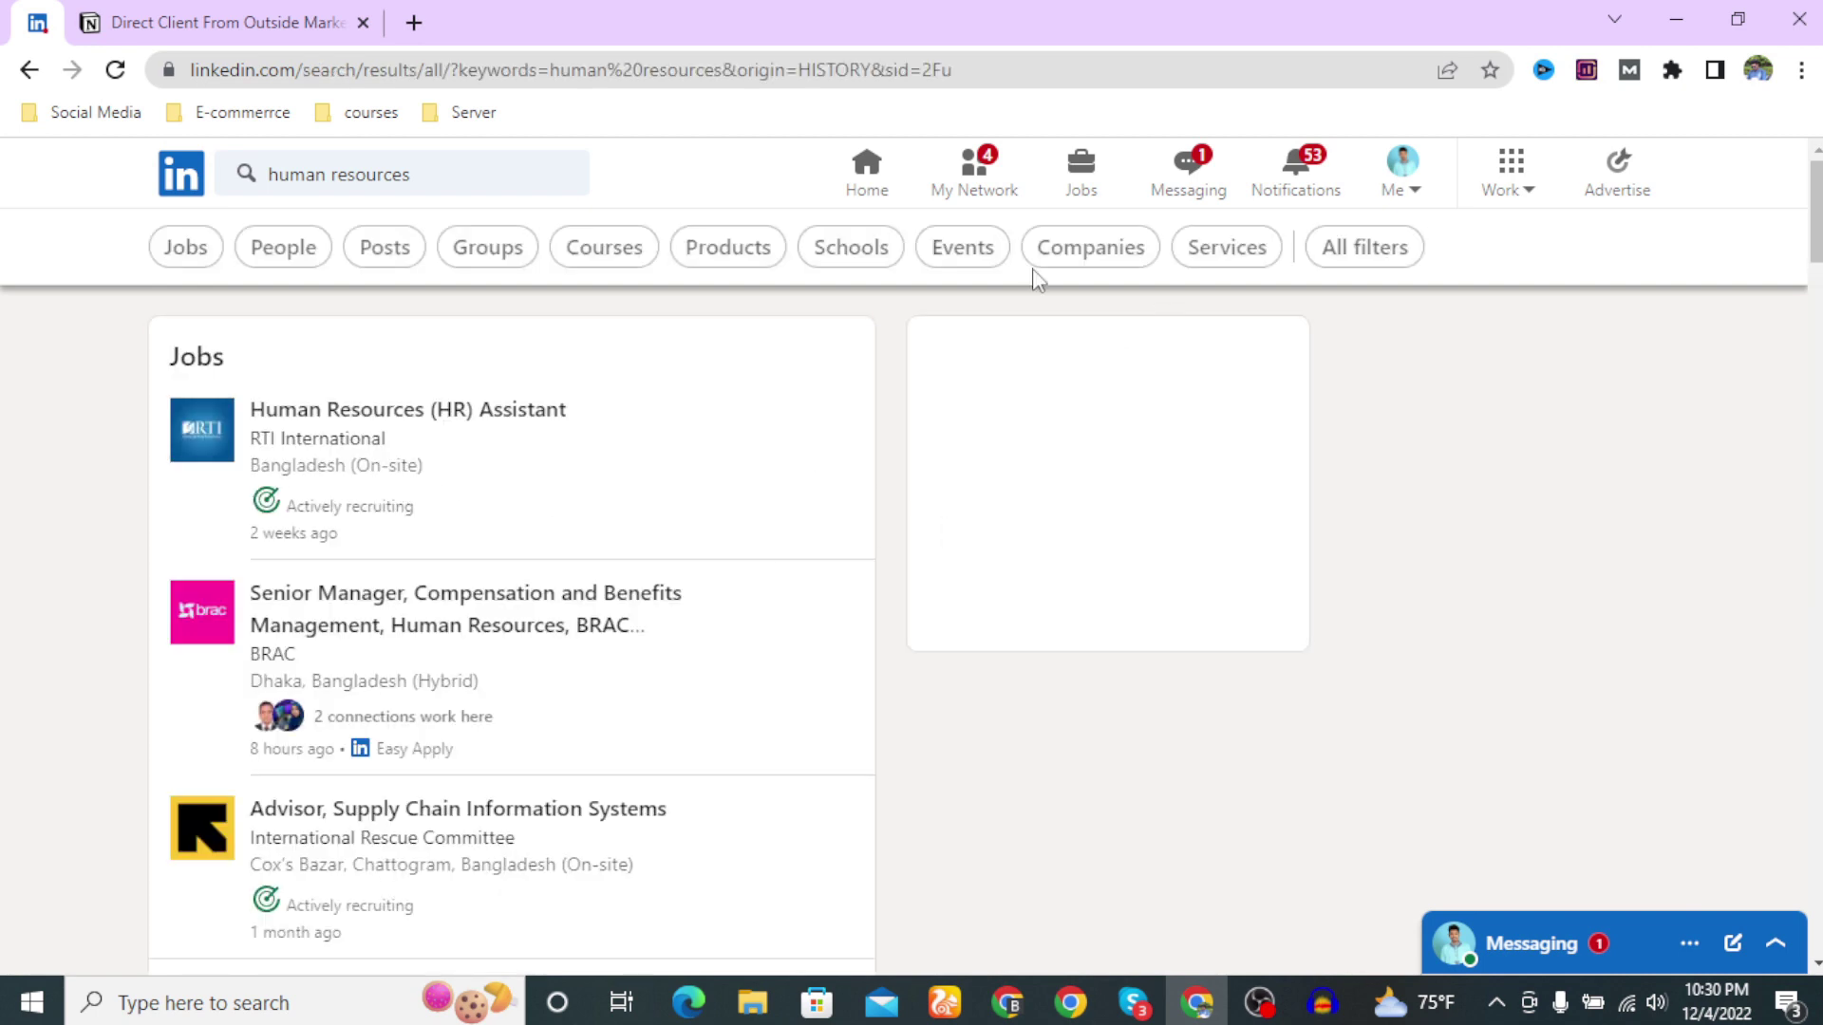
pyautogui.click(283, 248)
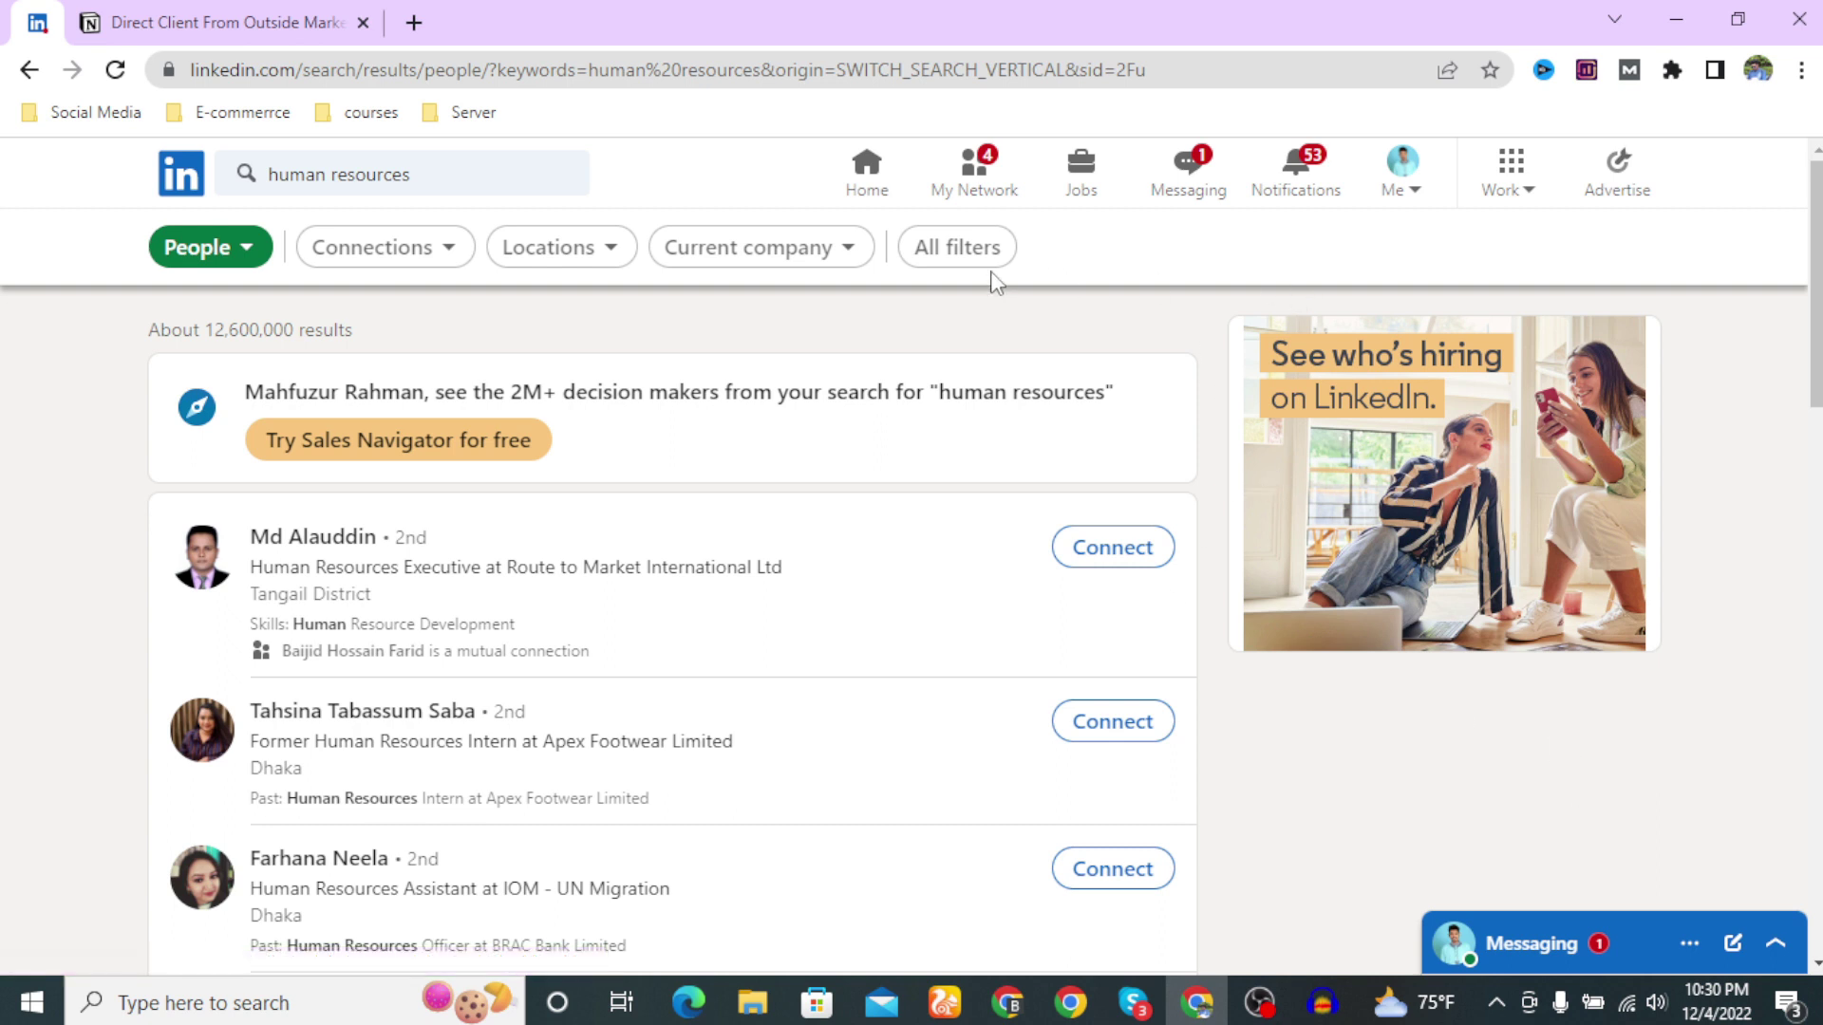
# Filter the people results to the United States location and show the filtered results
pyautogui.click(960, 251)
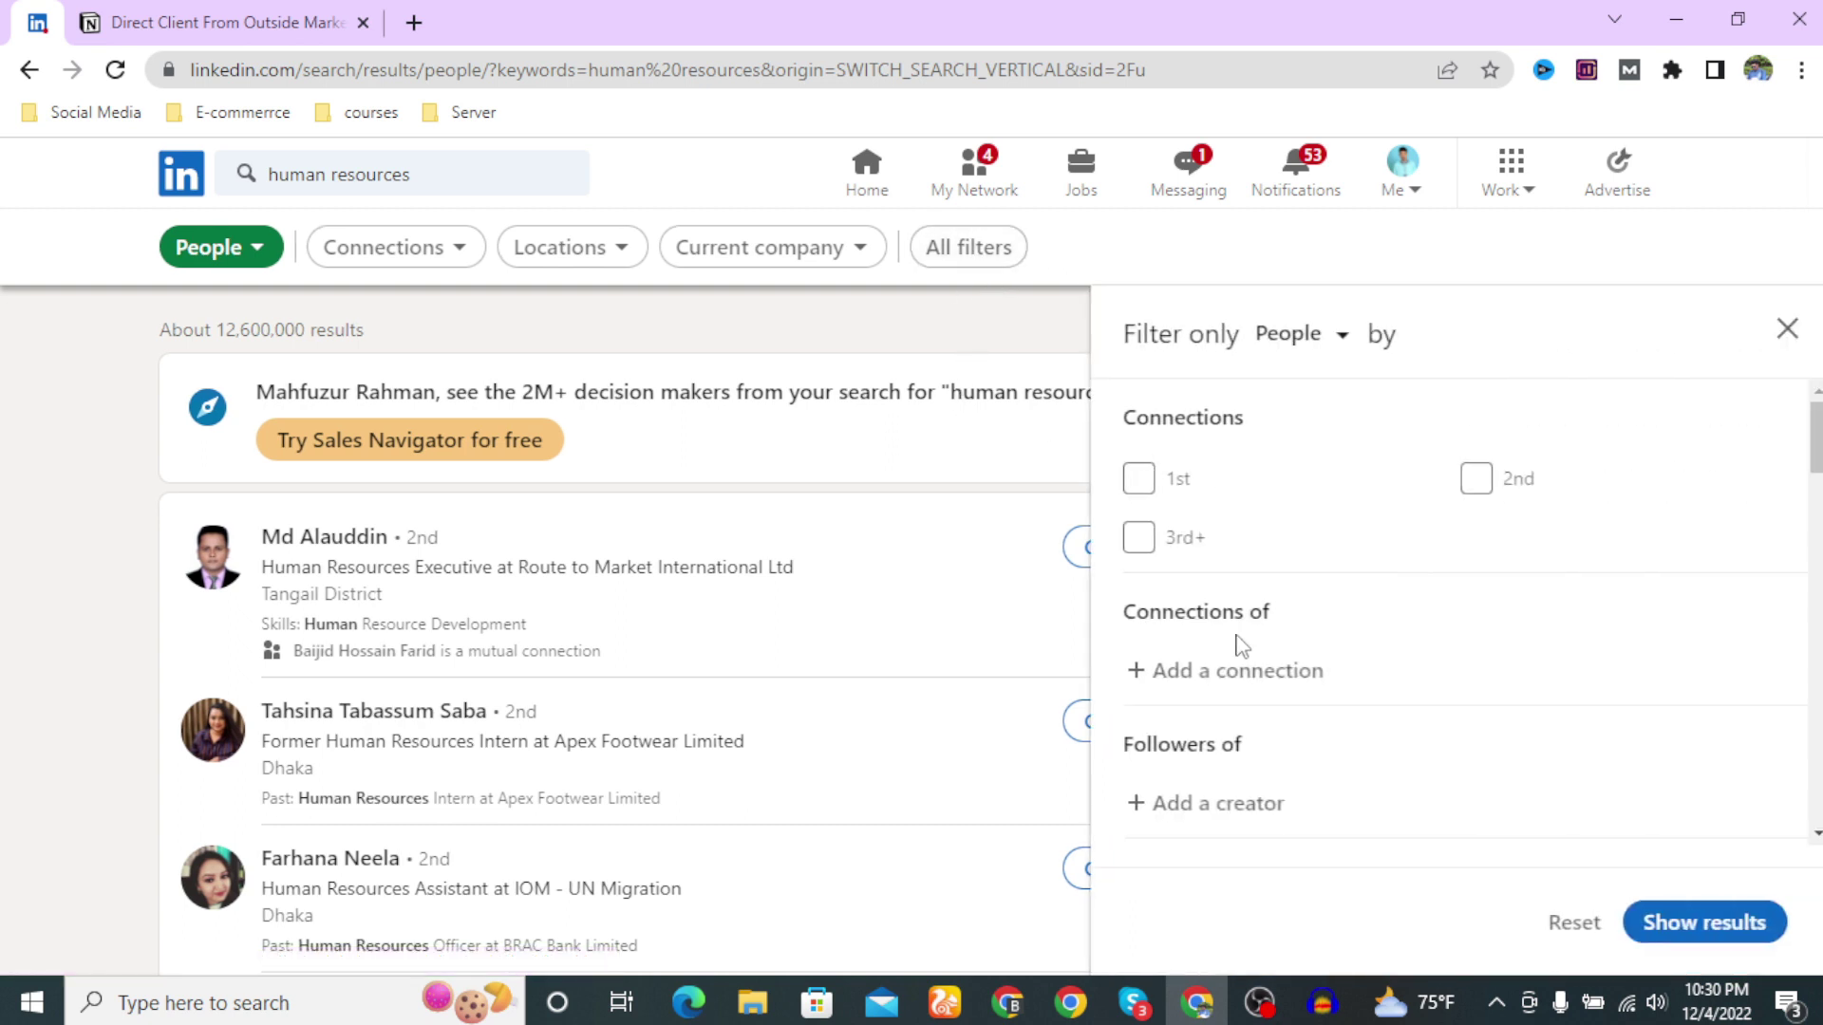
pyautogui.scroll(-5, 1237, 642)
pyautogui.scroll(1, 1424, 617)
pyautogui.scroll(-3, 1462, 615)
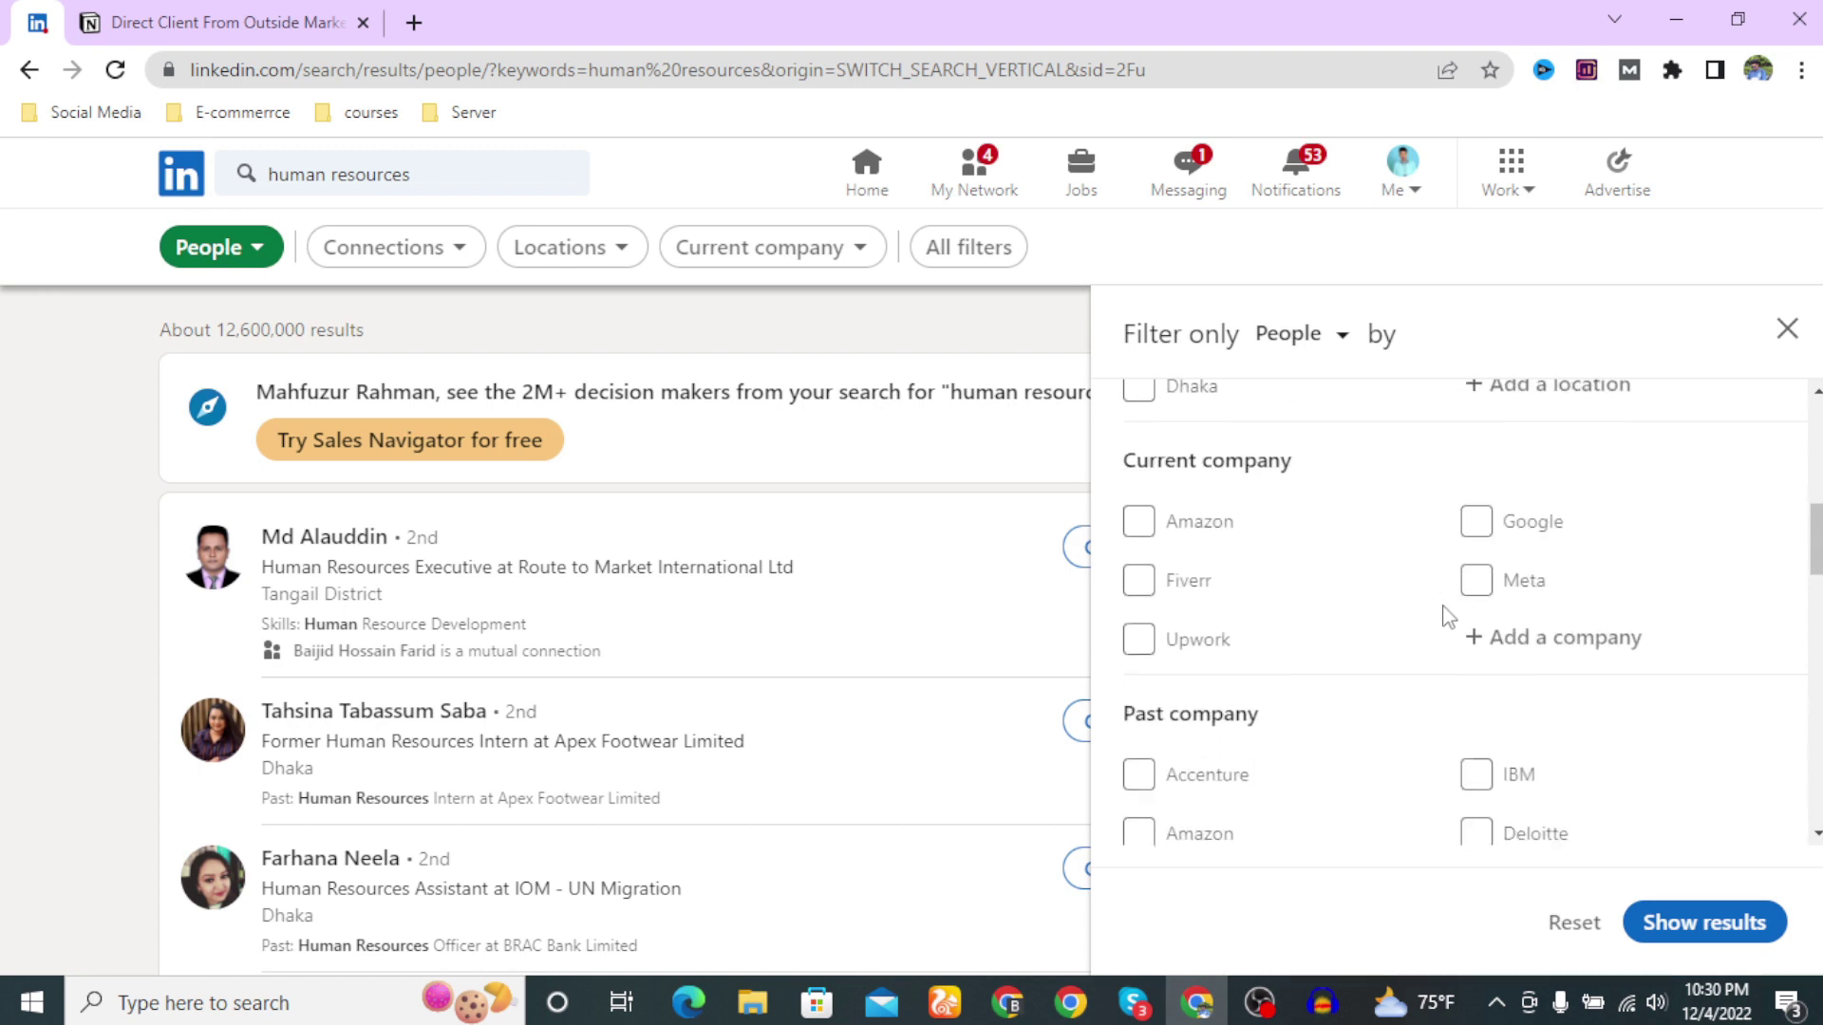
pyautogui.scroll(-3, 1498, 626)
pyautogui.scroll(-3, 1337, 659)
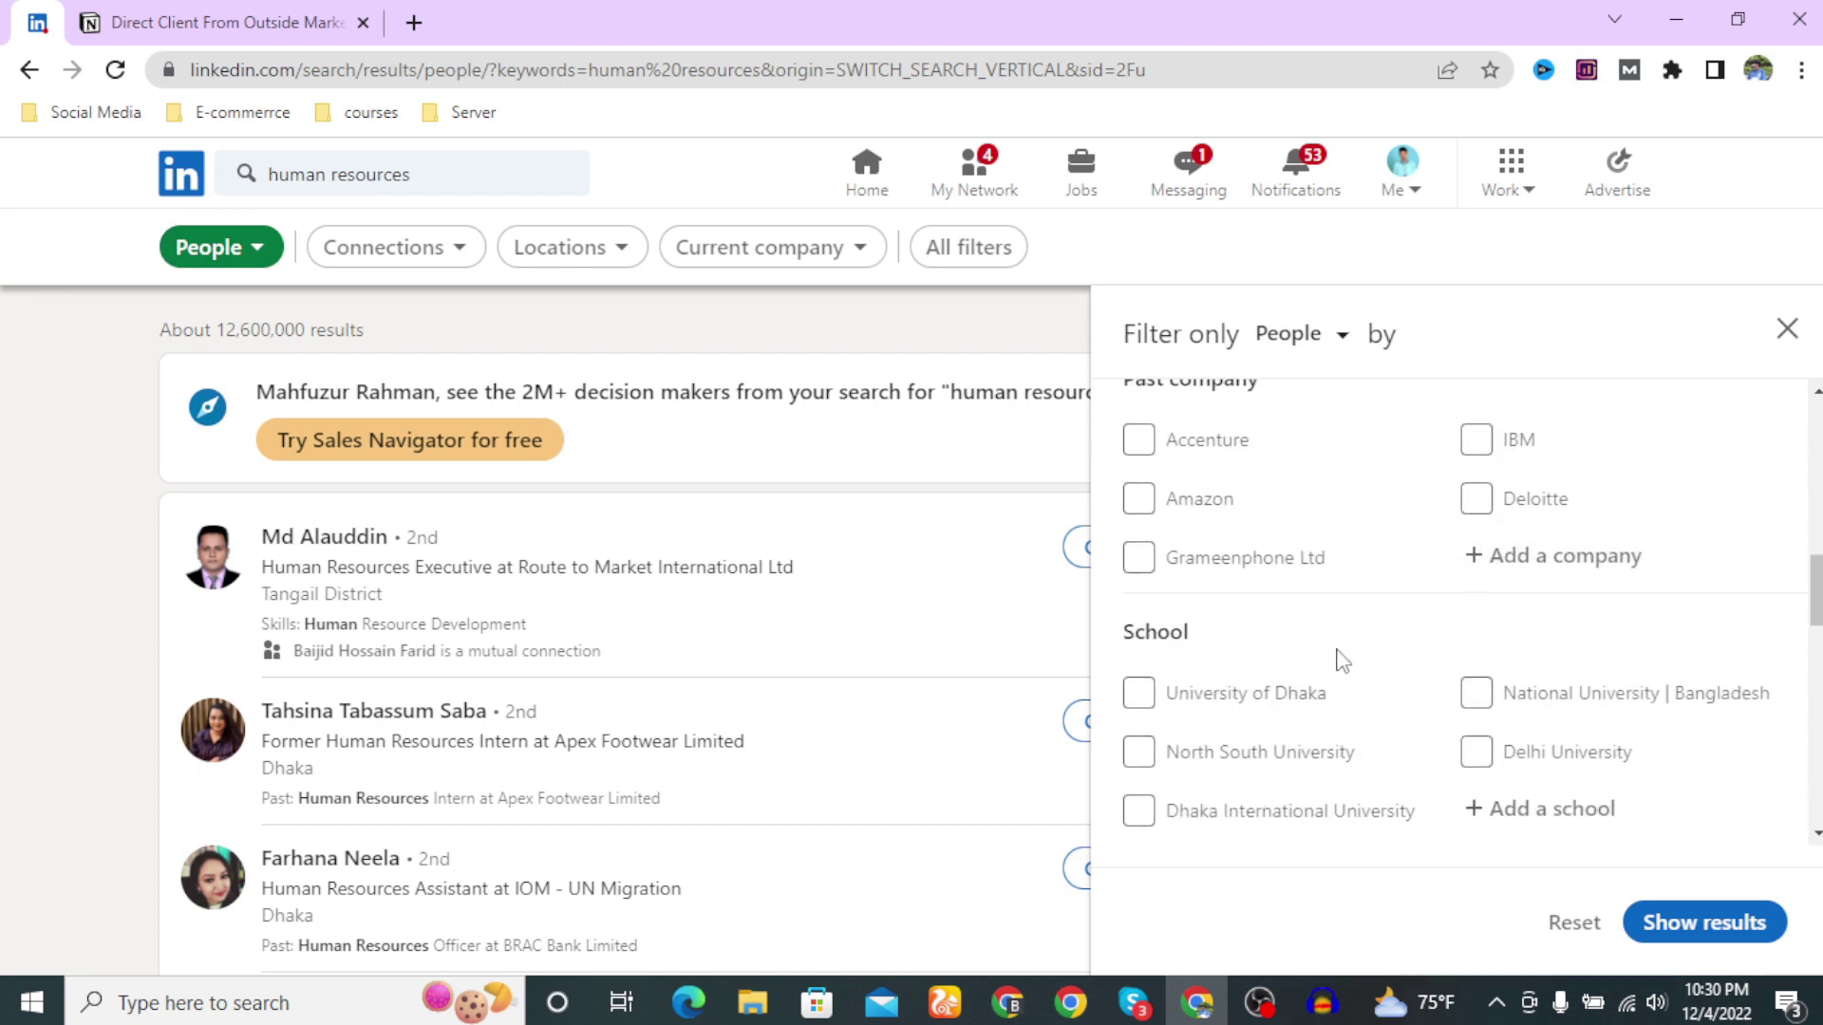
pyautogui.scroll(7, 1339, 660)
pyautogui.click(1225, 607)
pyautogui.click(1695, 926)
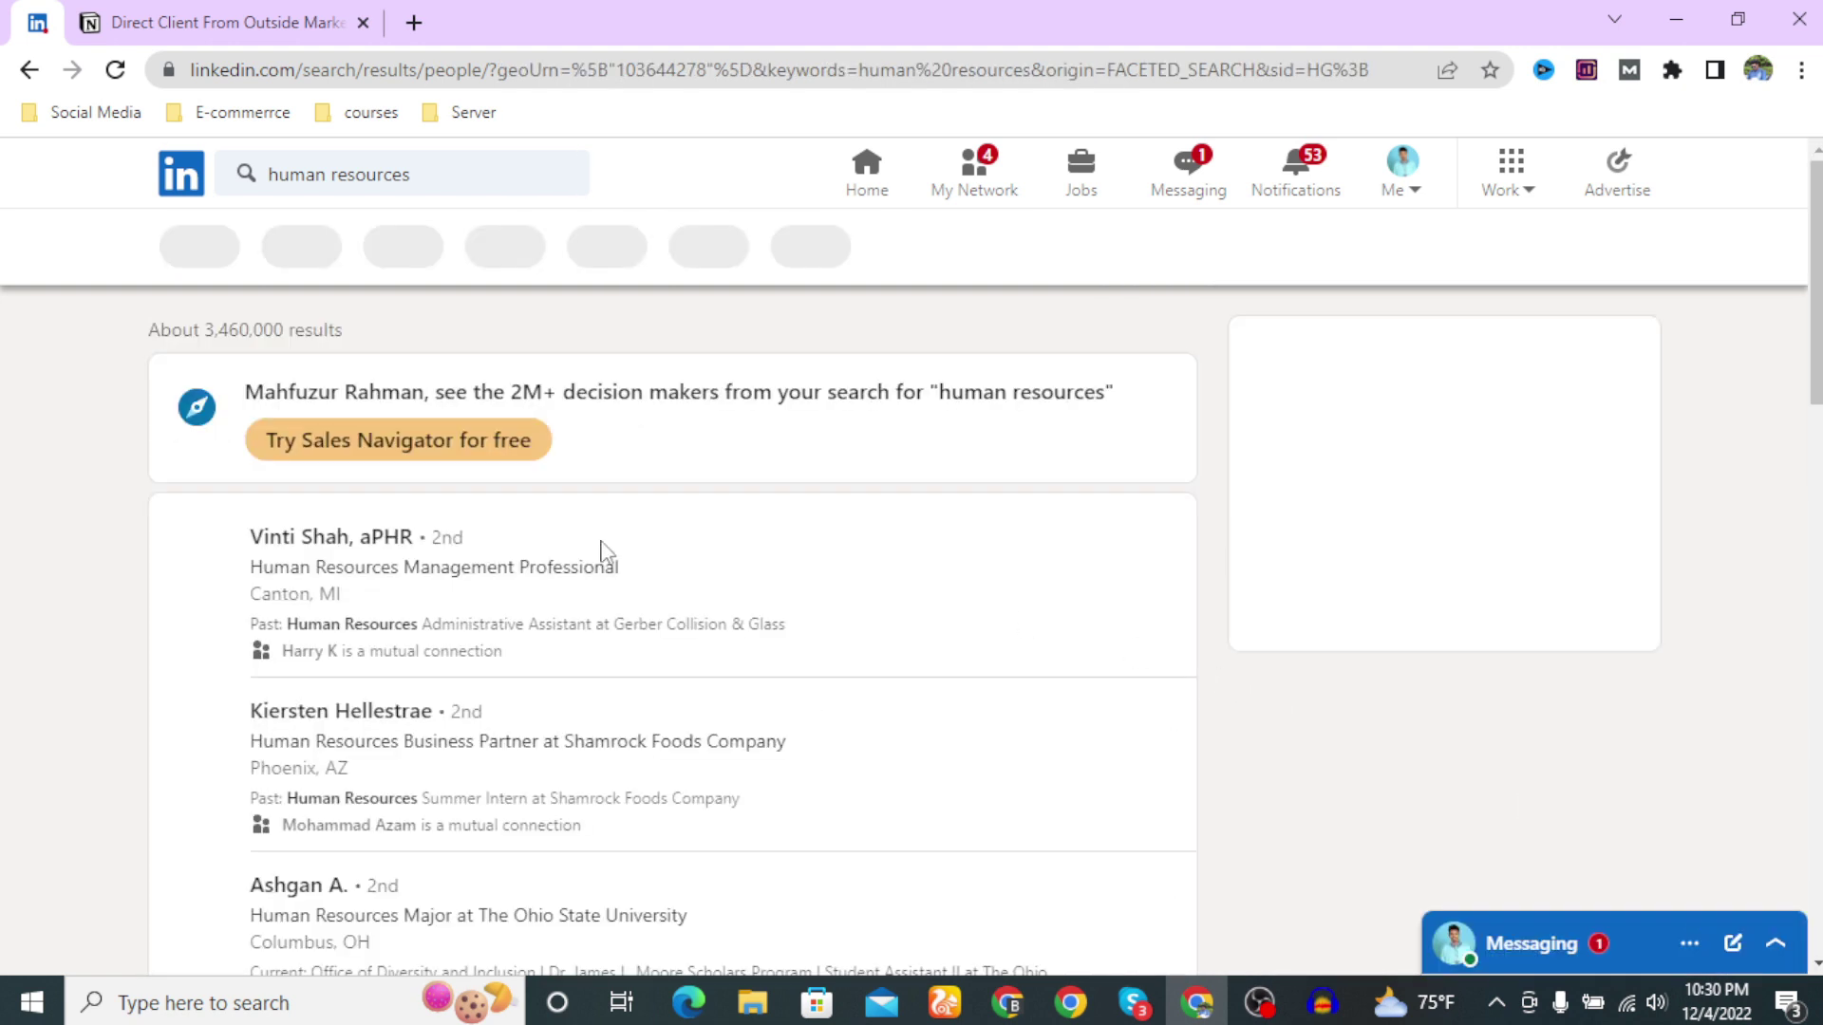
# Open the profile of the Senior Human Resources Generalist at The Kraft Heinz Company from the results
pyautogui.scroll(-4, 462, 535)
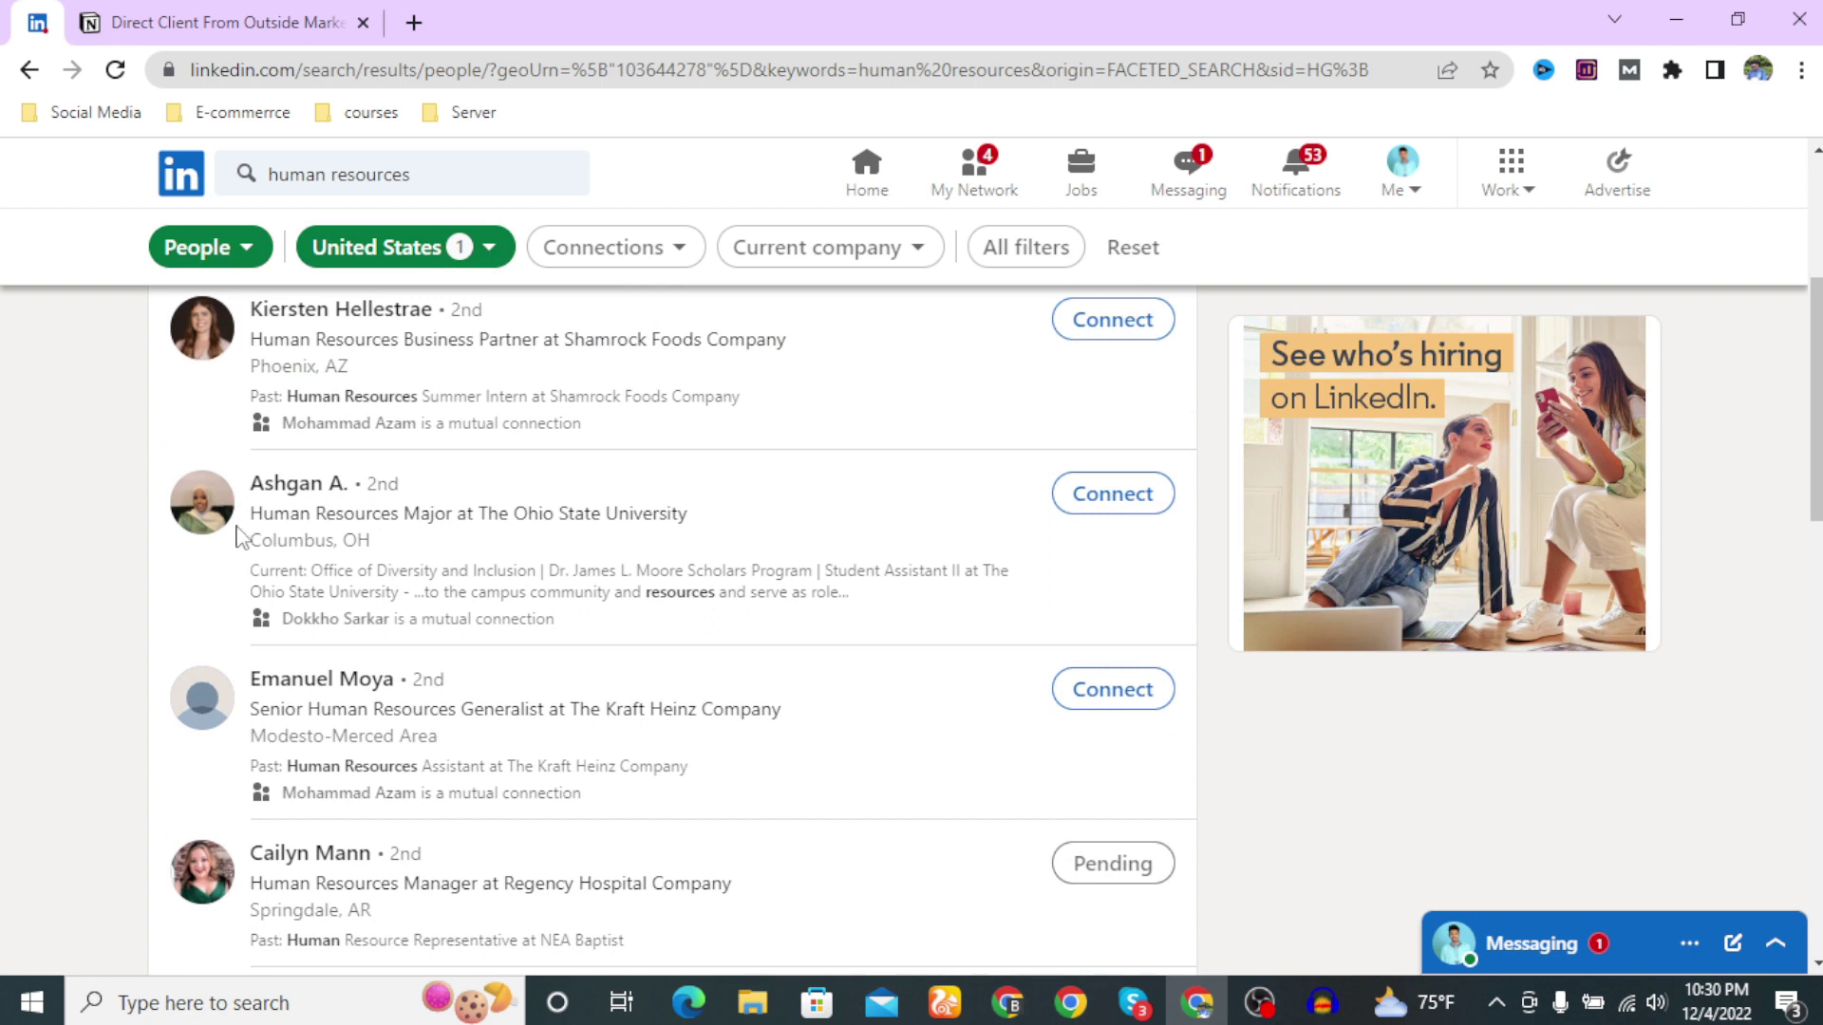
pyautogui.scroll(1, 261, 541)
pyautogui.scroll(-1, 285, 569)
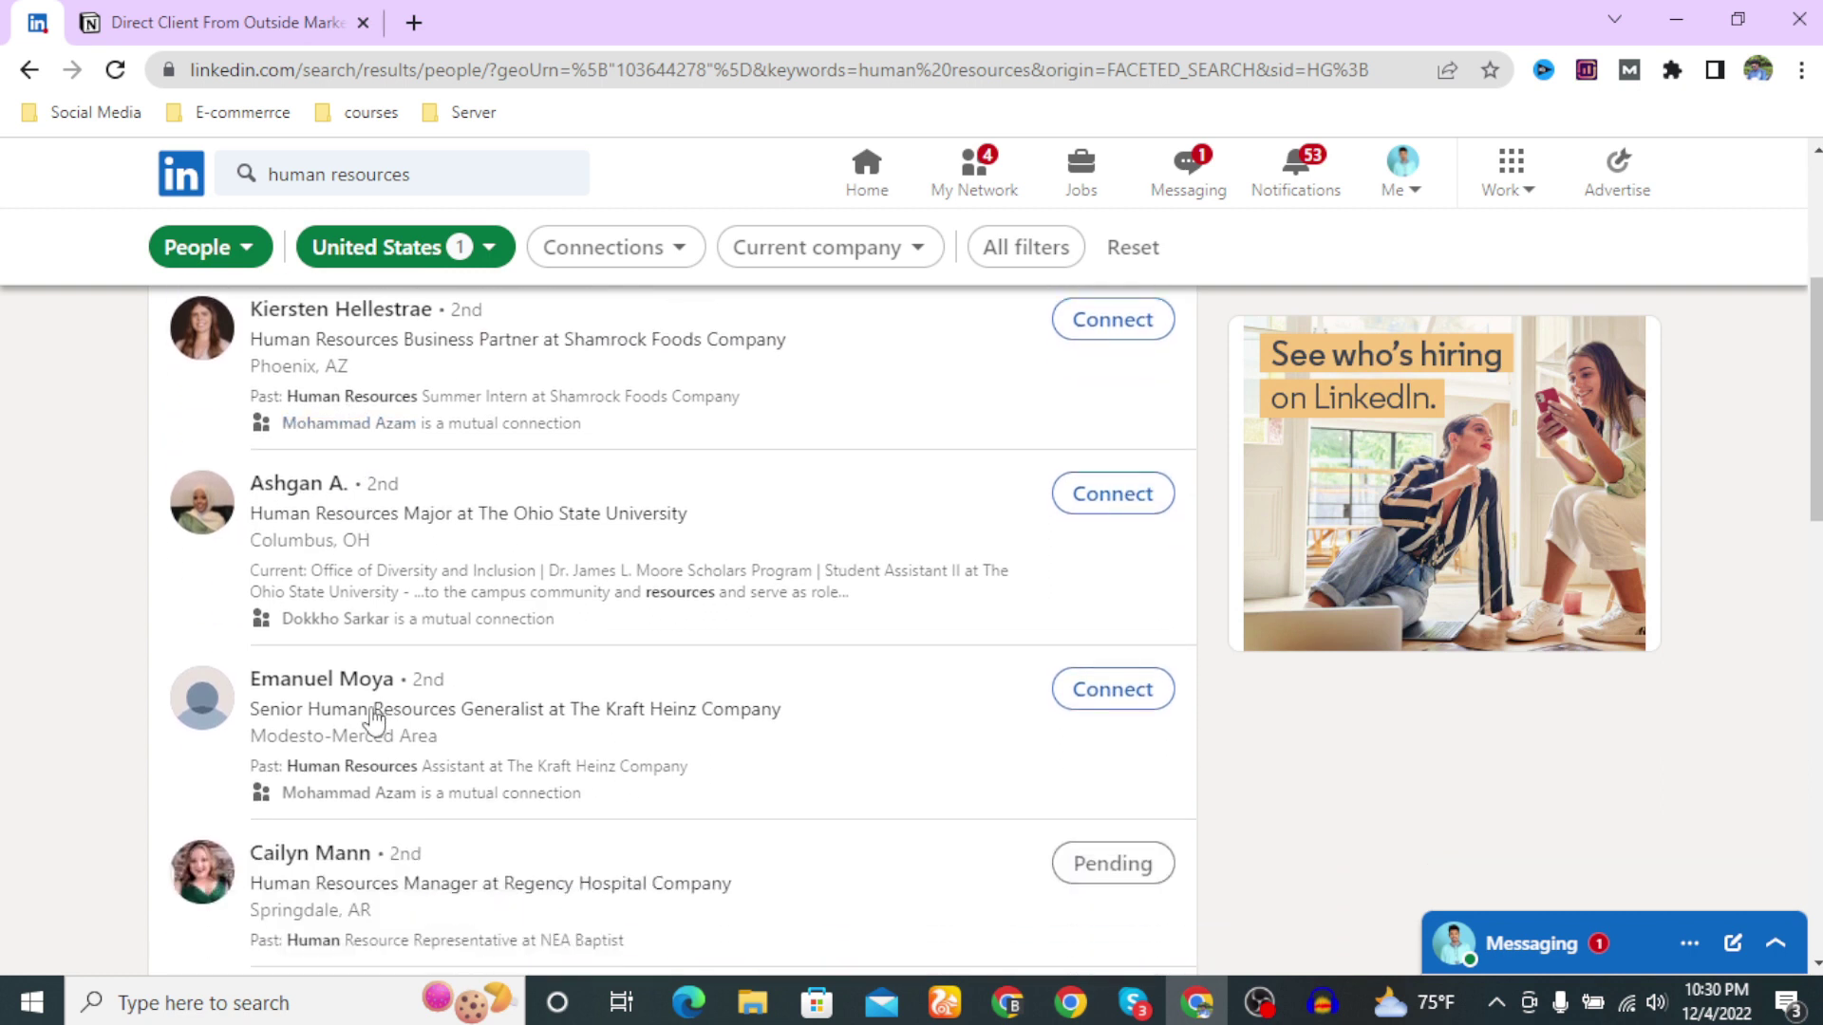
pyautogui.click(324, 680)
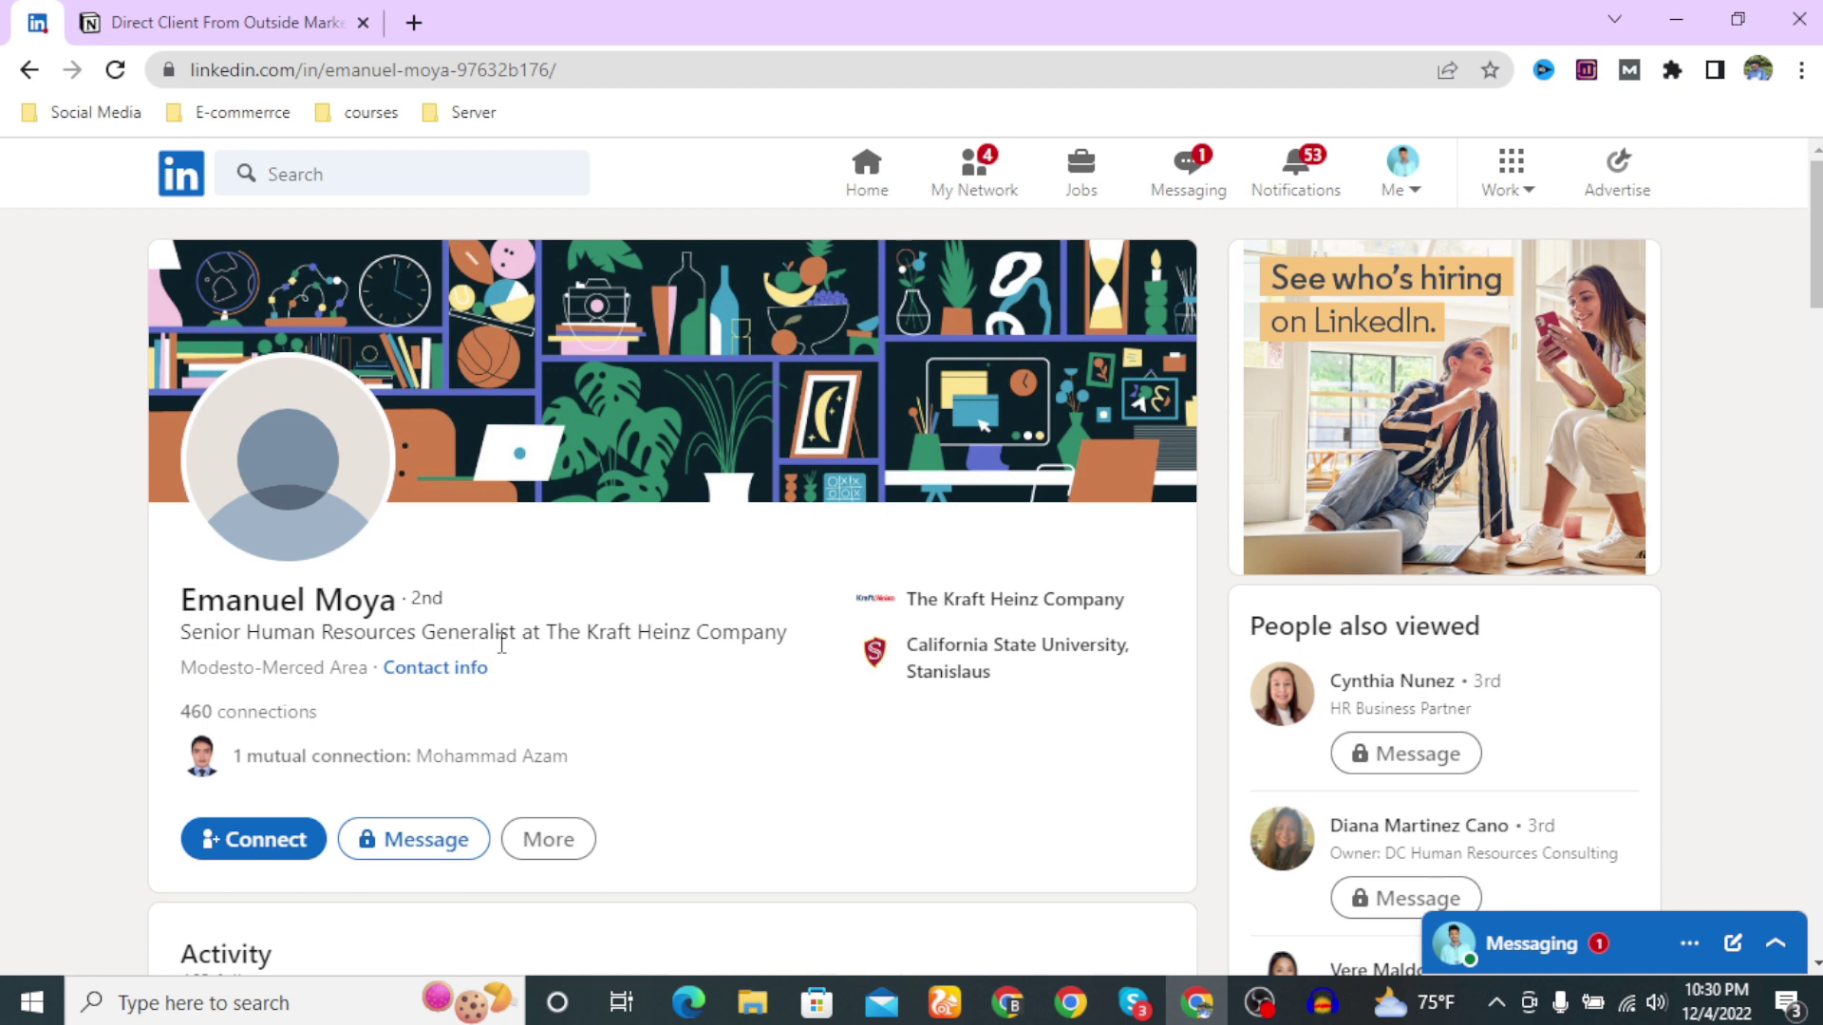
# Try to message the HR generalist directly from the profile, and dismiss the Premium offer
pyautogui.scroll(-1, 719, 693)
pyautogui.click(385, 711)
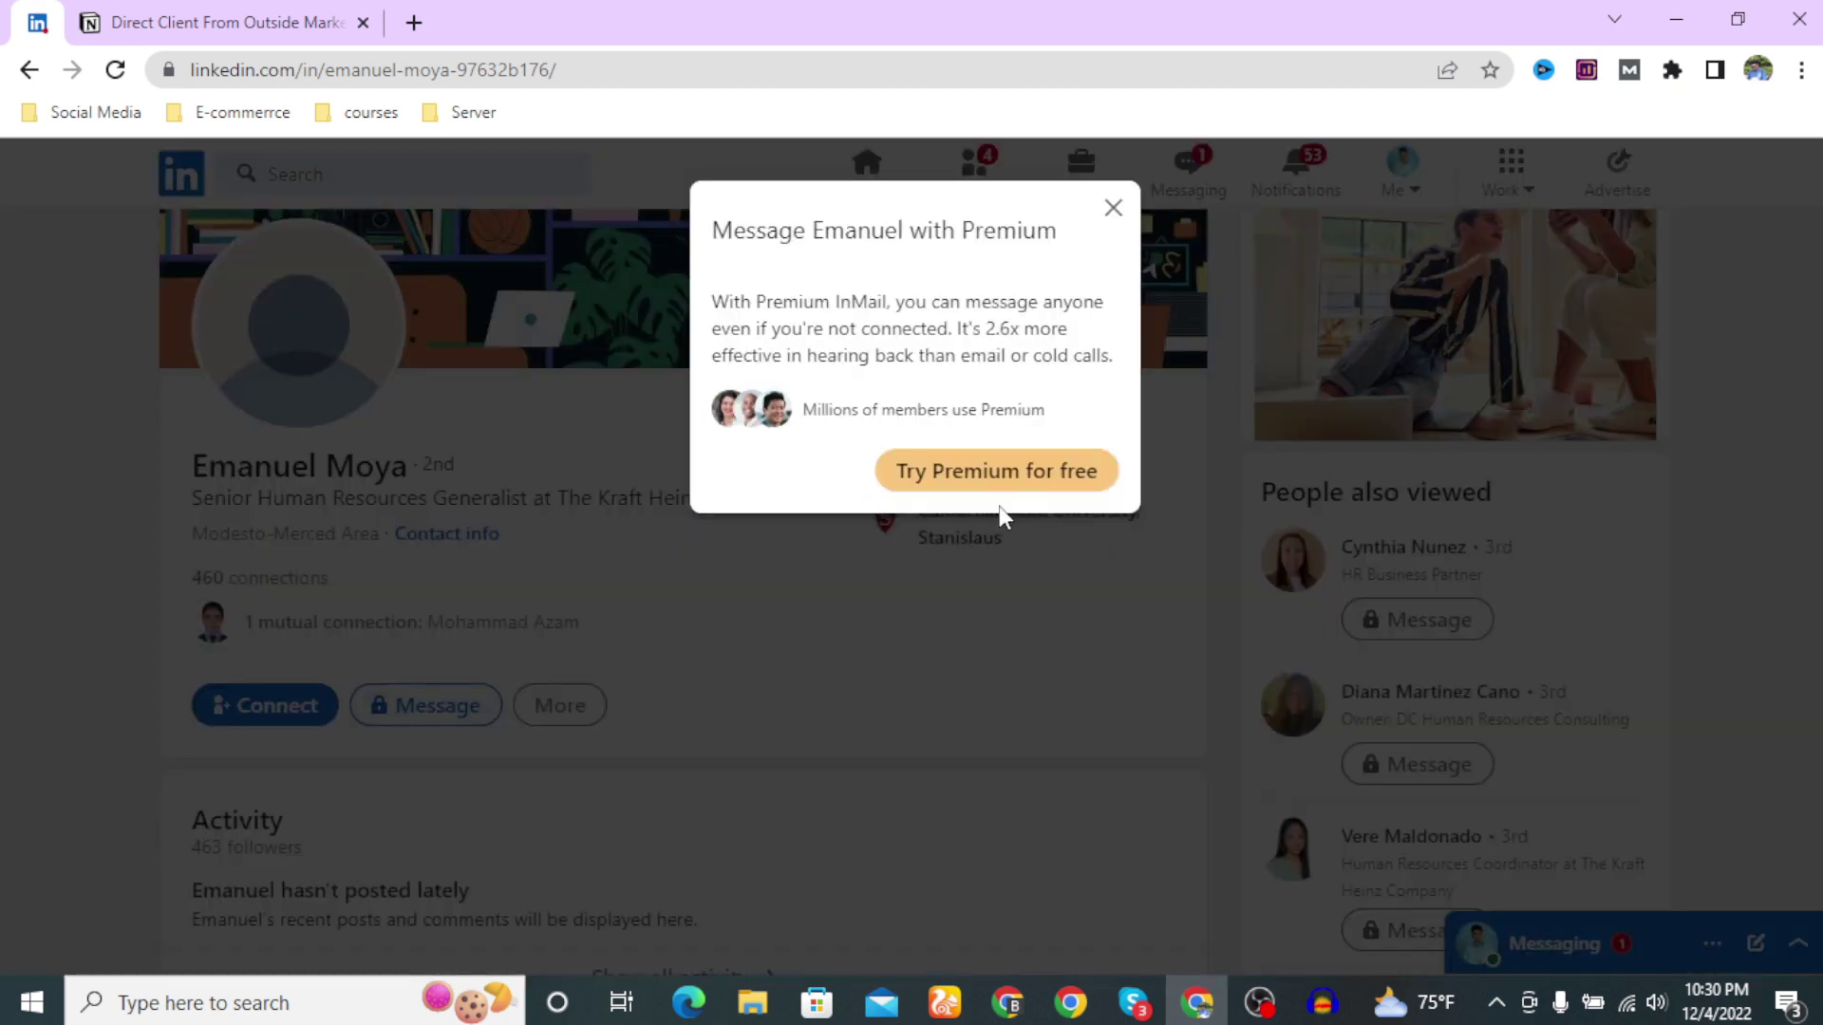
pyautogui.click(1114, 208)
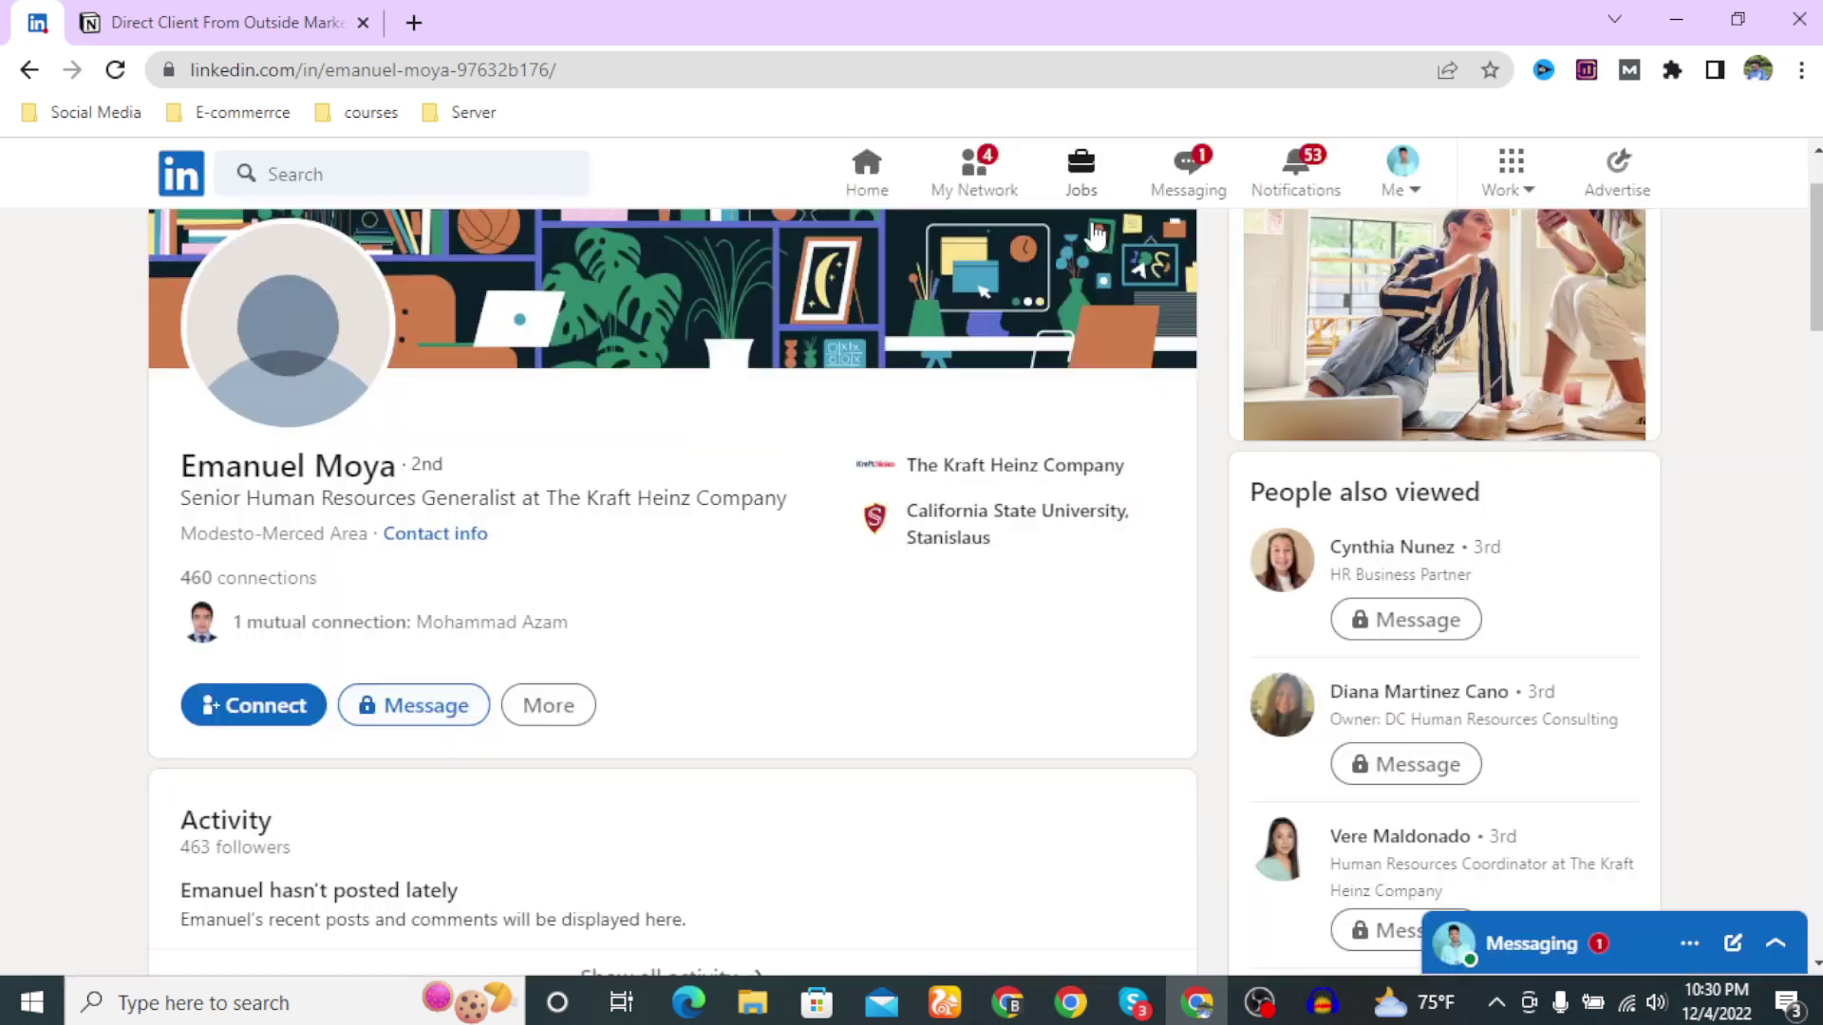
# Start a connection invitation to the HR generalist with a note opening "Hey There, What's up?" on its own line
pyautogui.click(253, 710)
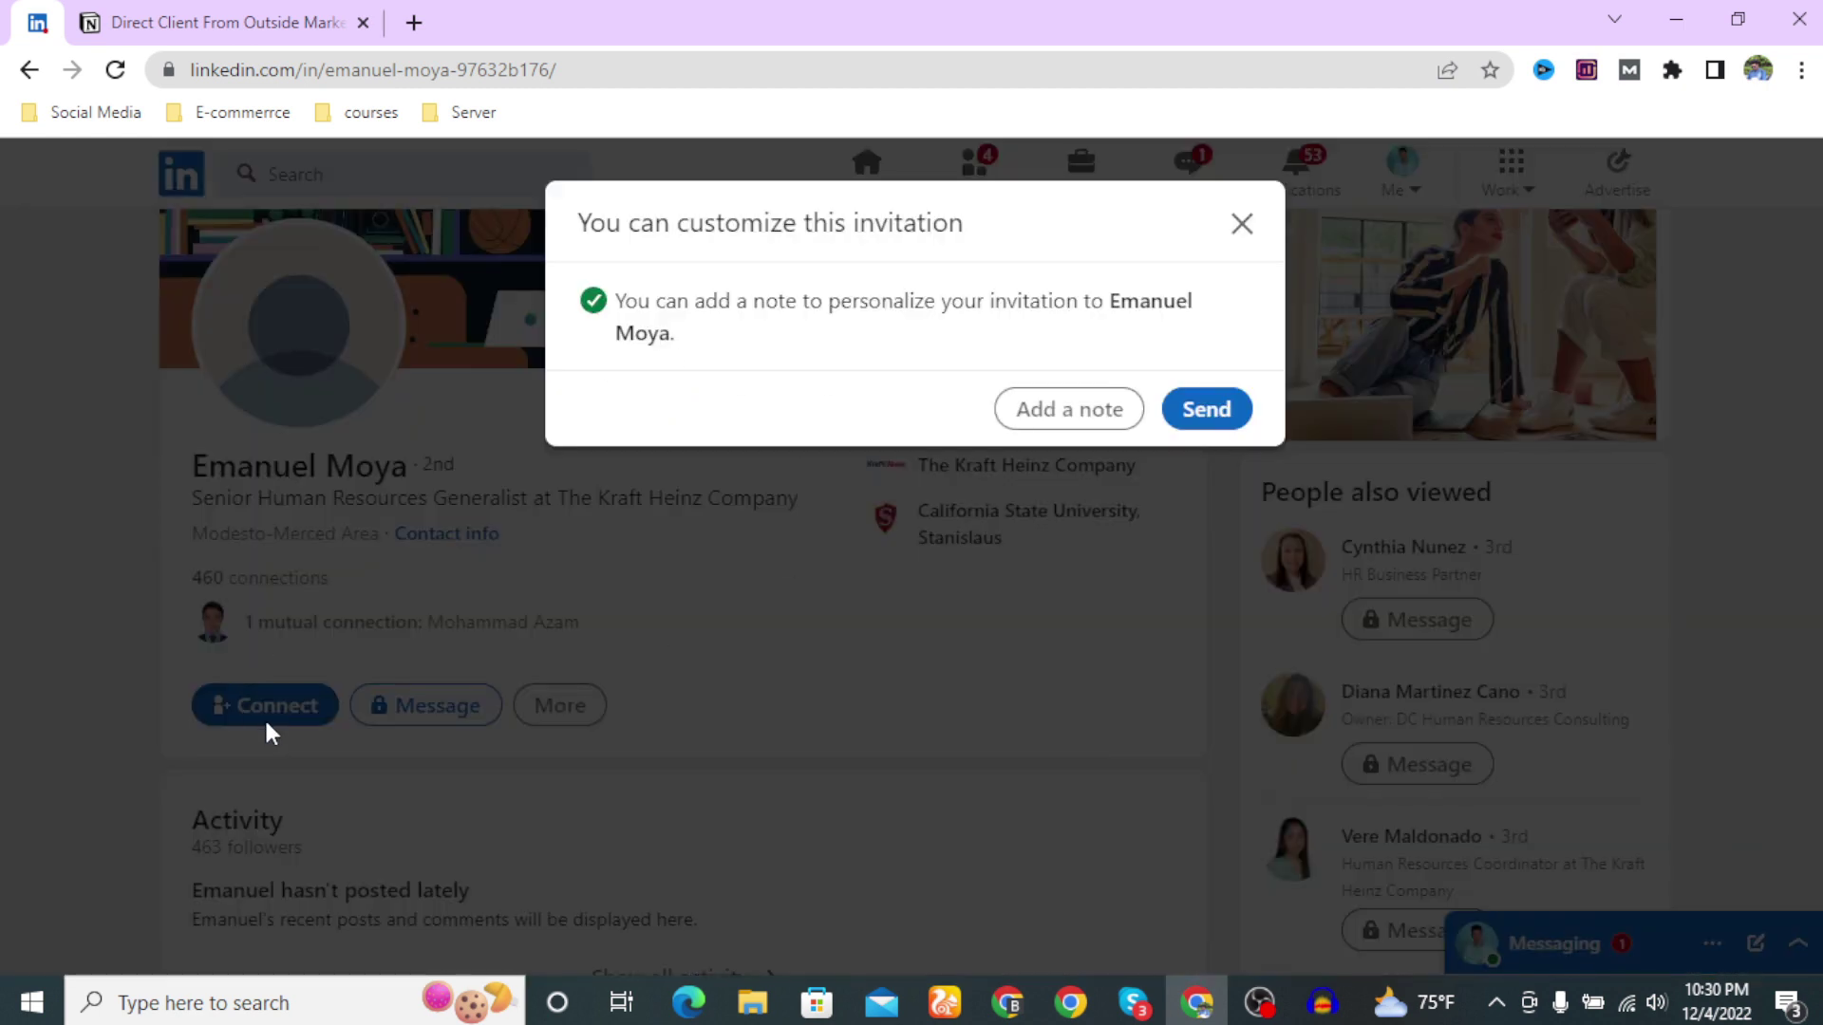
pyautogui.click(1031, 423)
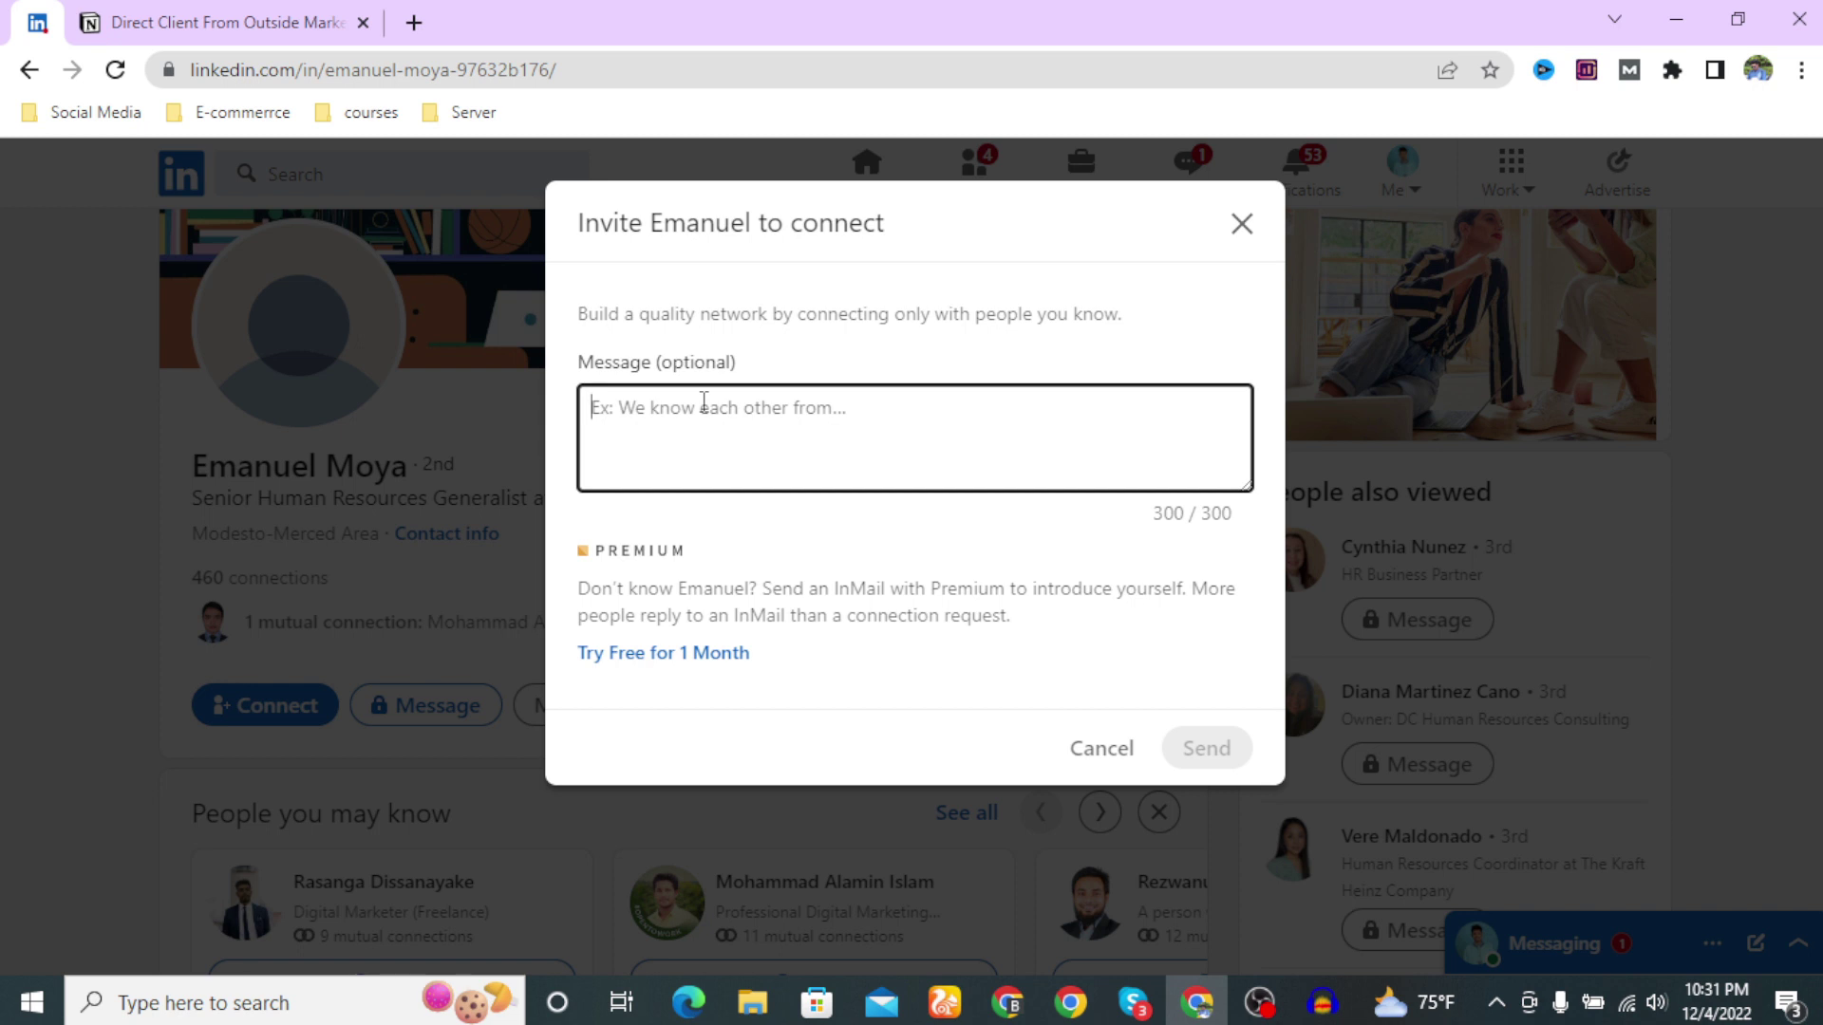
pyautogui.write('Hey T')
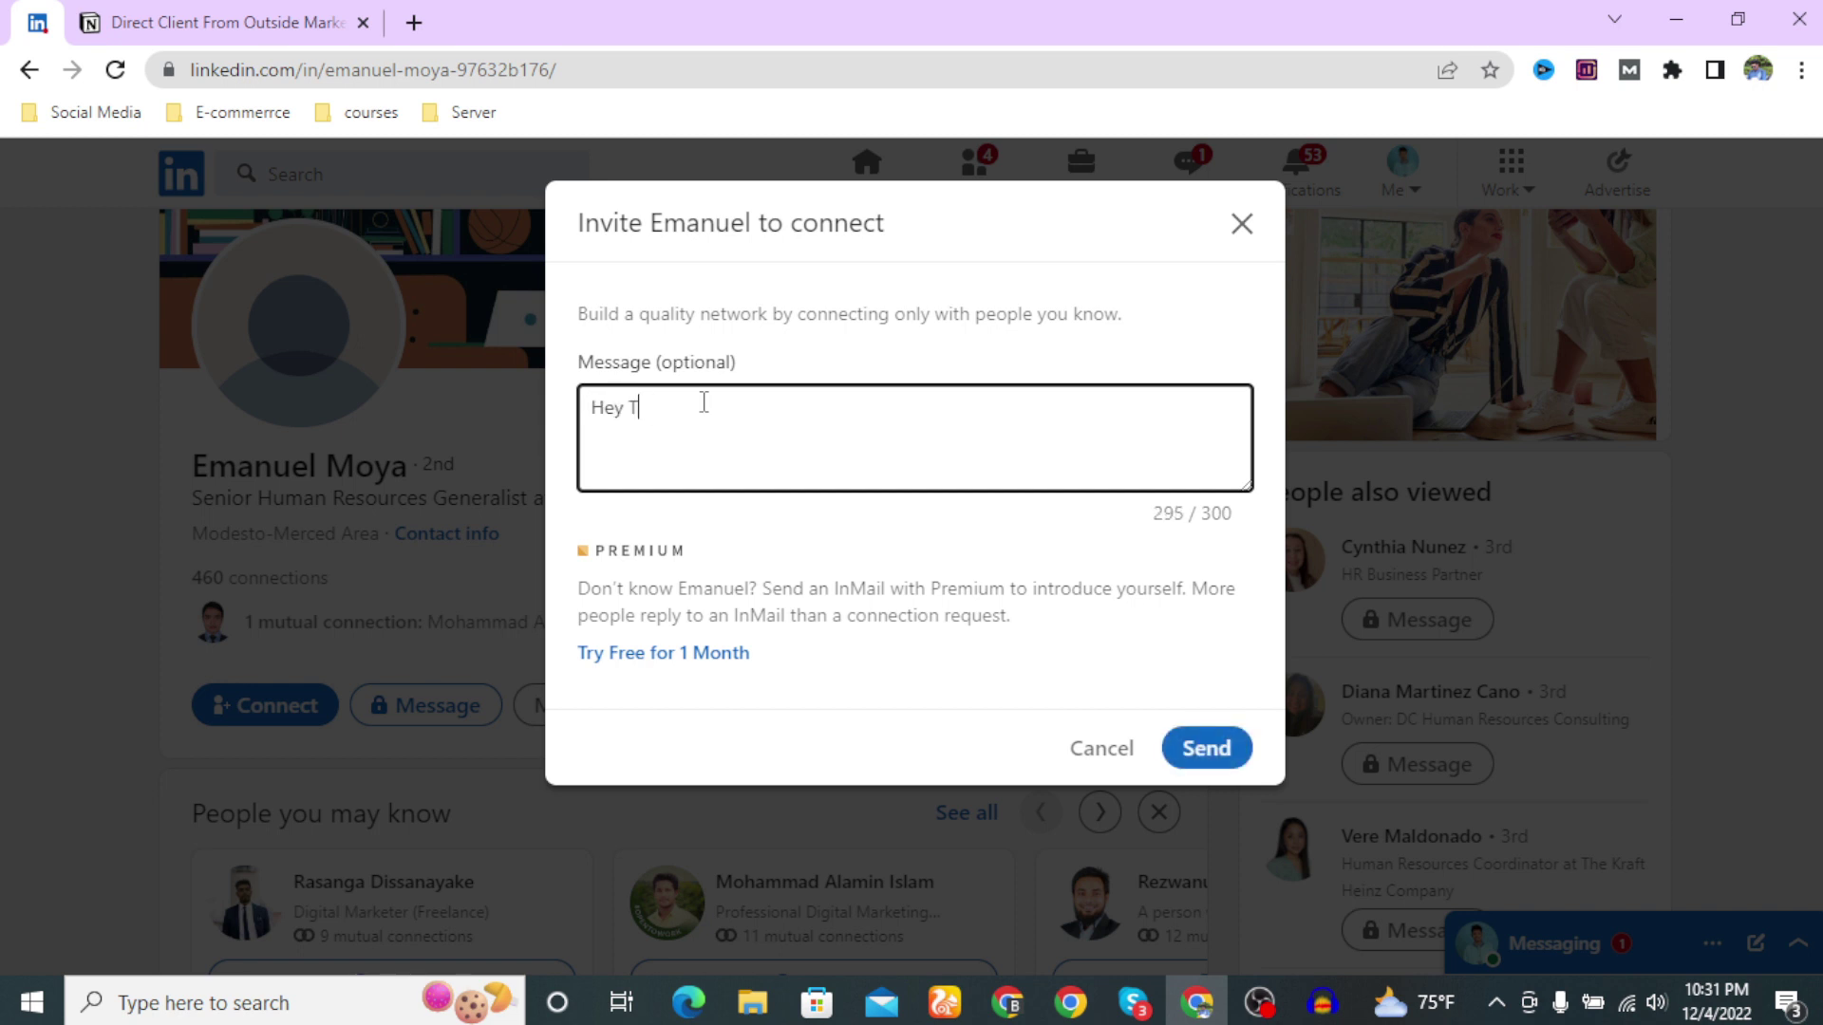
pyautogui.write('here, Whats up?')
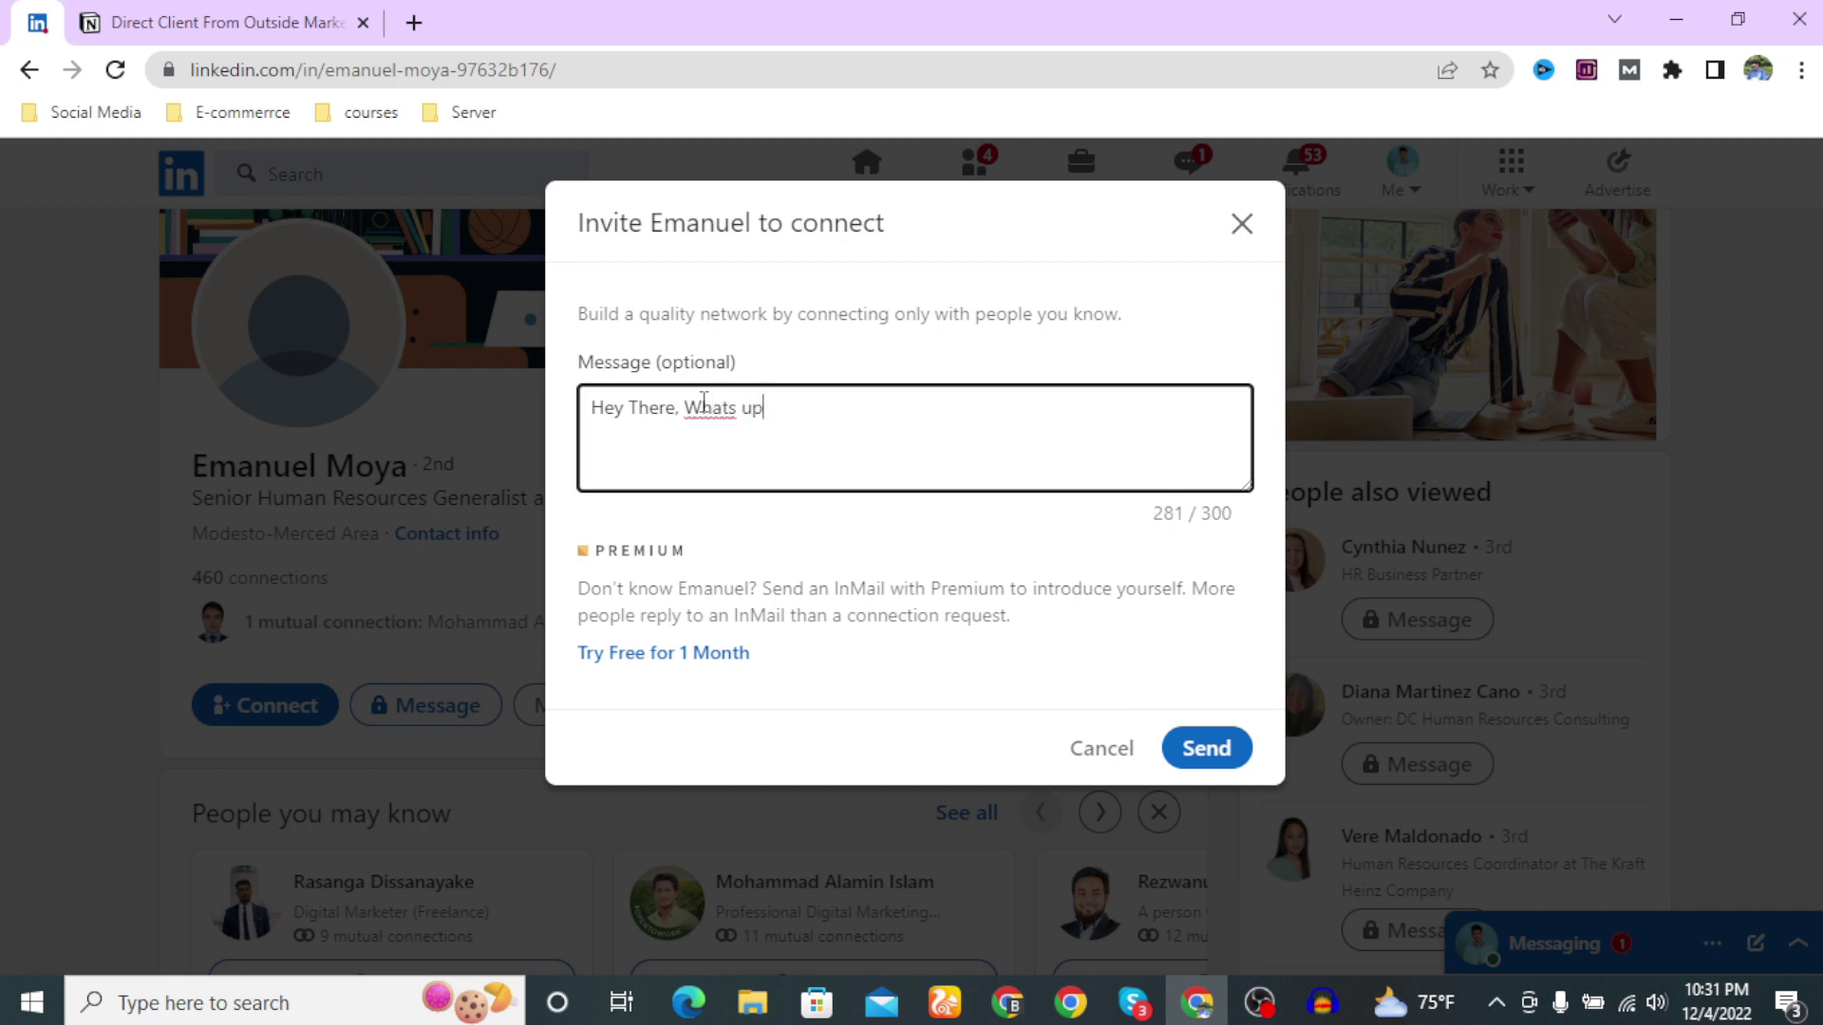
pyautogui.moveTo(742, 410); pyautogui.dragTo(686, 407)
pyautogui.rightClick(686, 406)
pyautogui.click(741, 428)
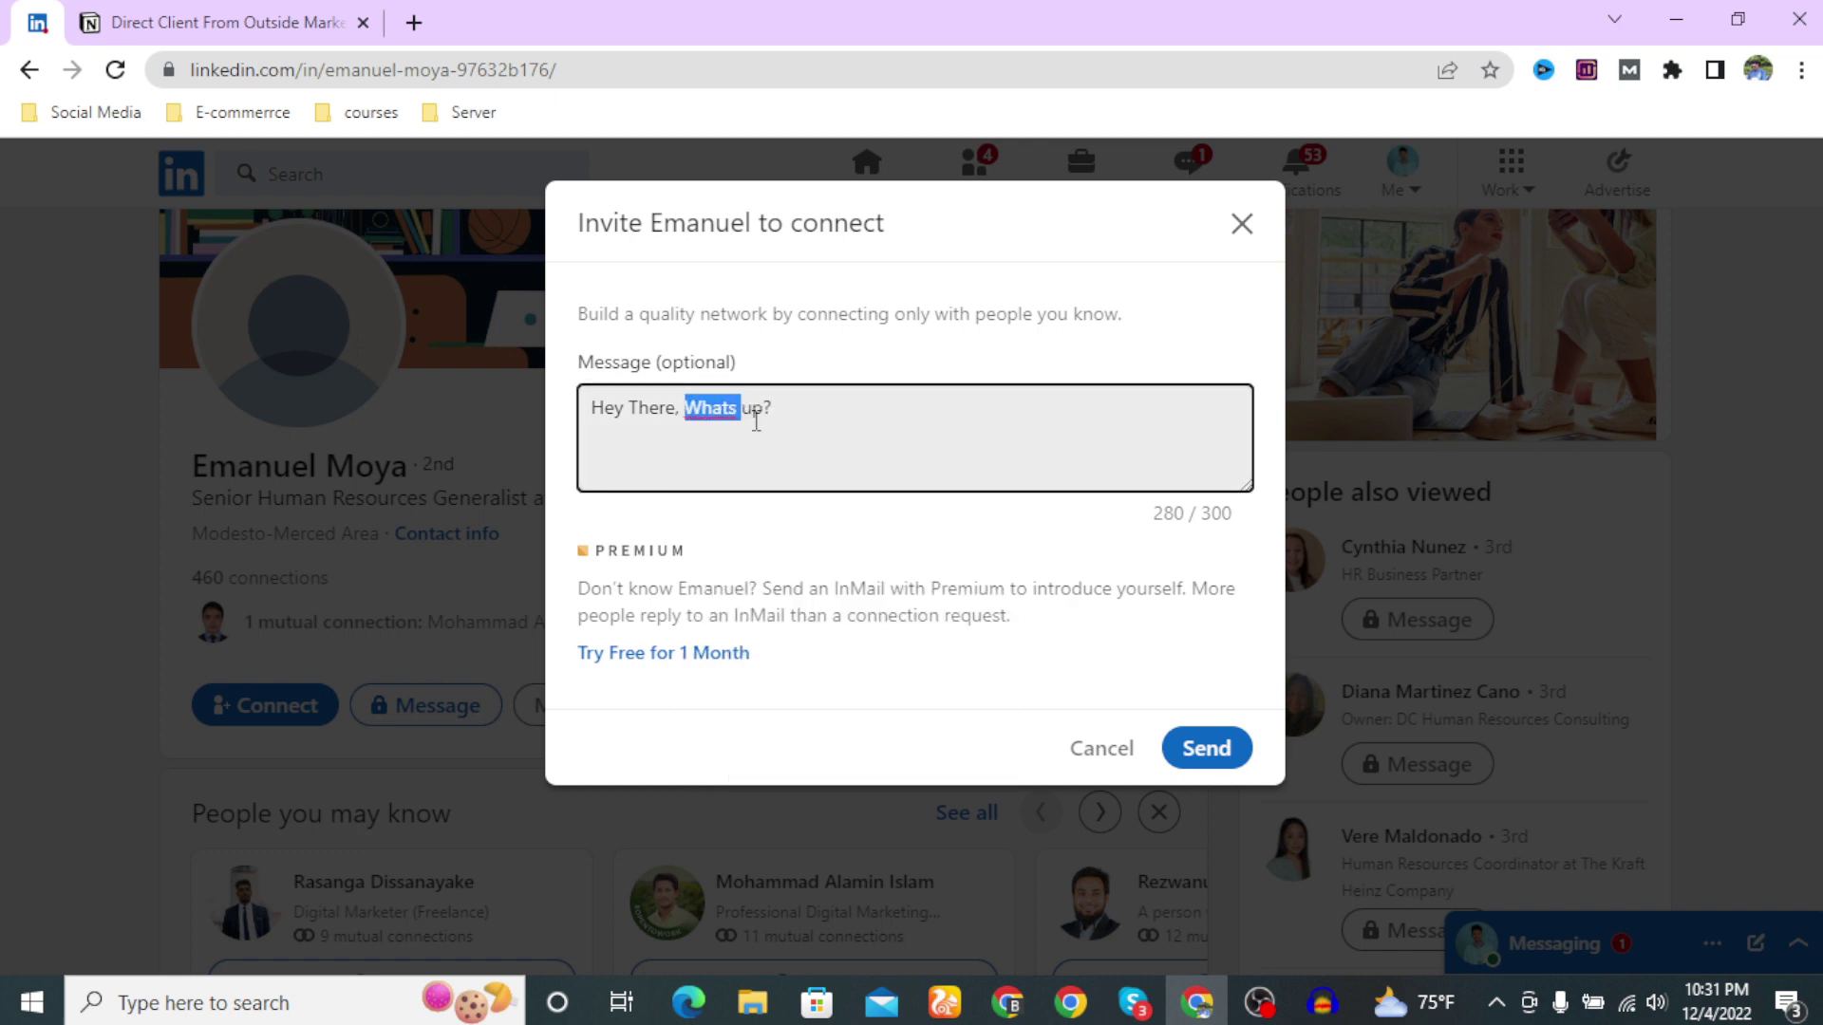
pyautogui.press('Return')
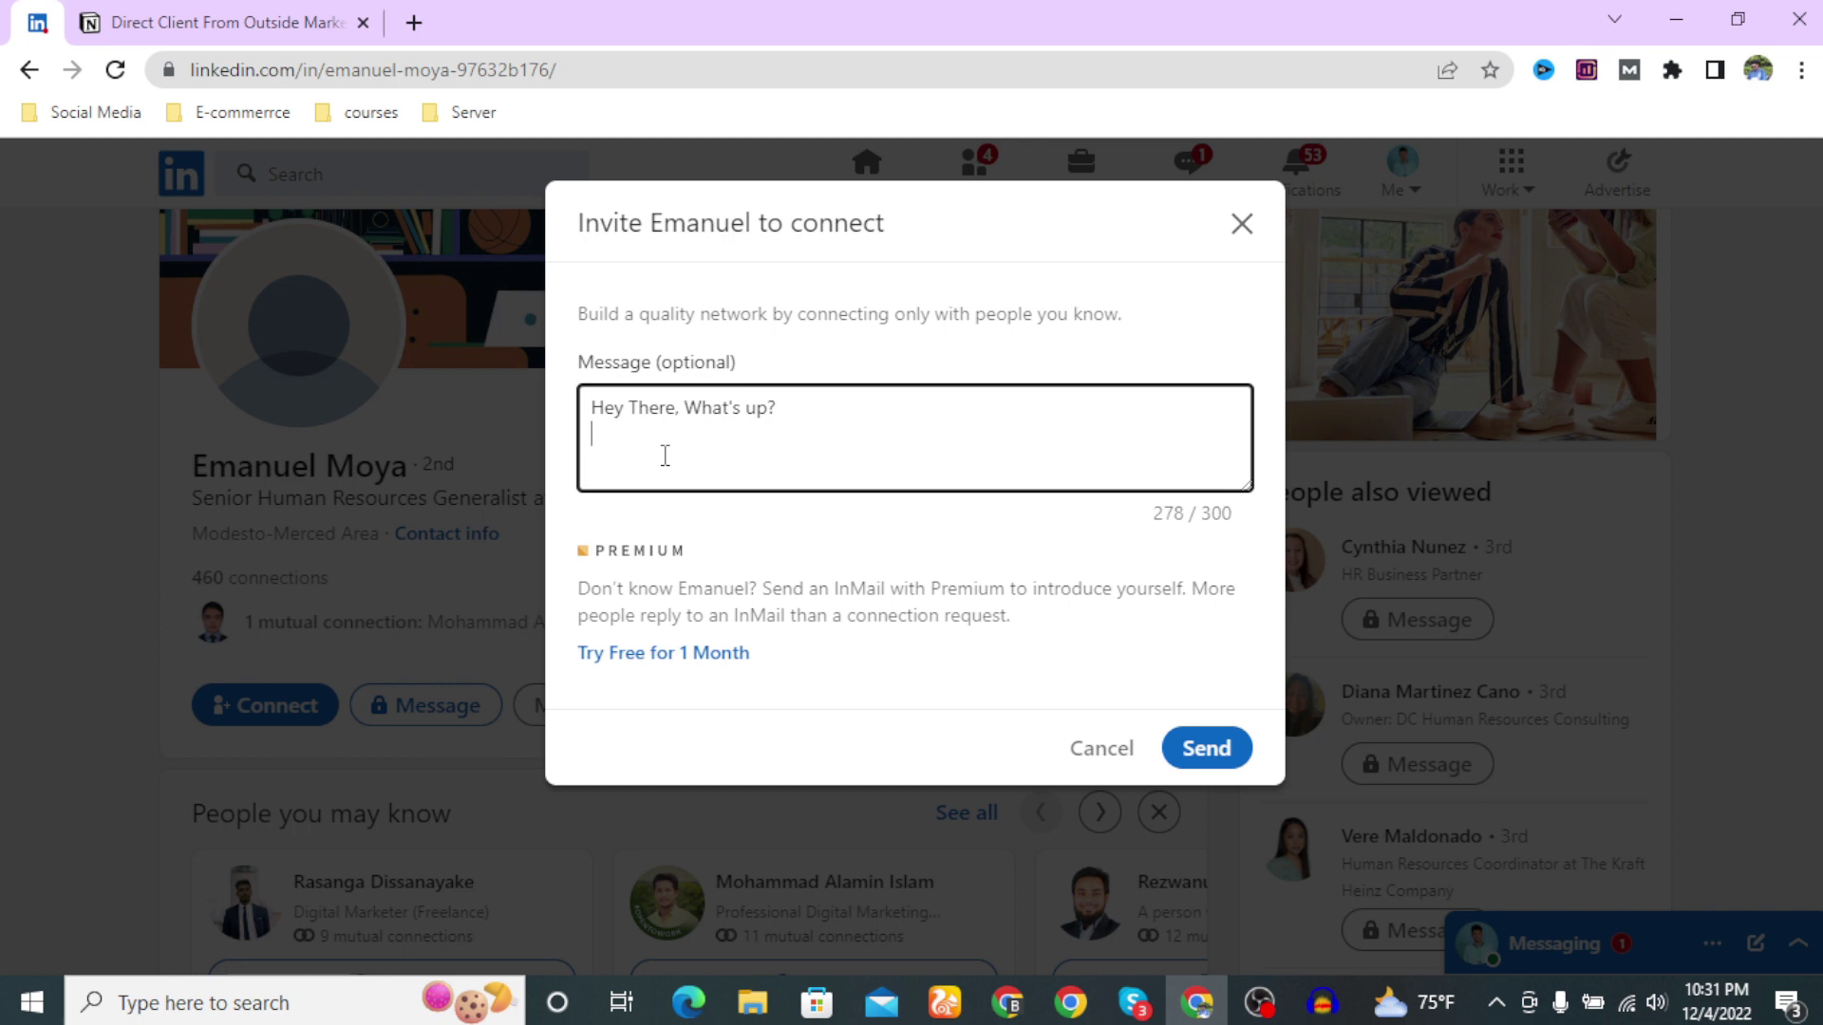
# Add the line "I see you are the HR of ........" to the invitation note
pyautogui.write('I see you are the Hr')
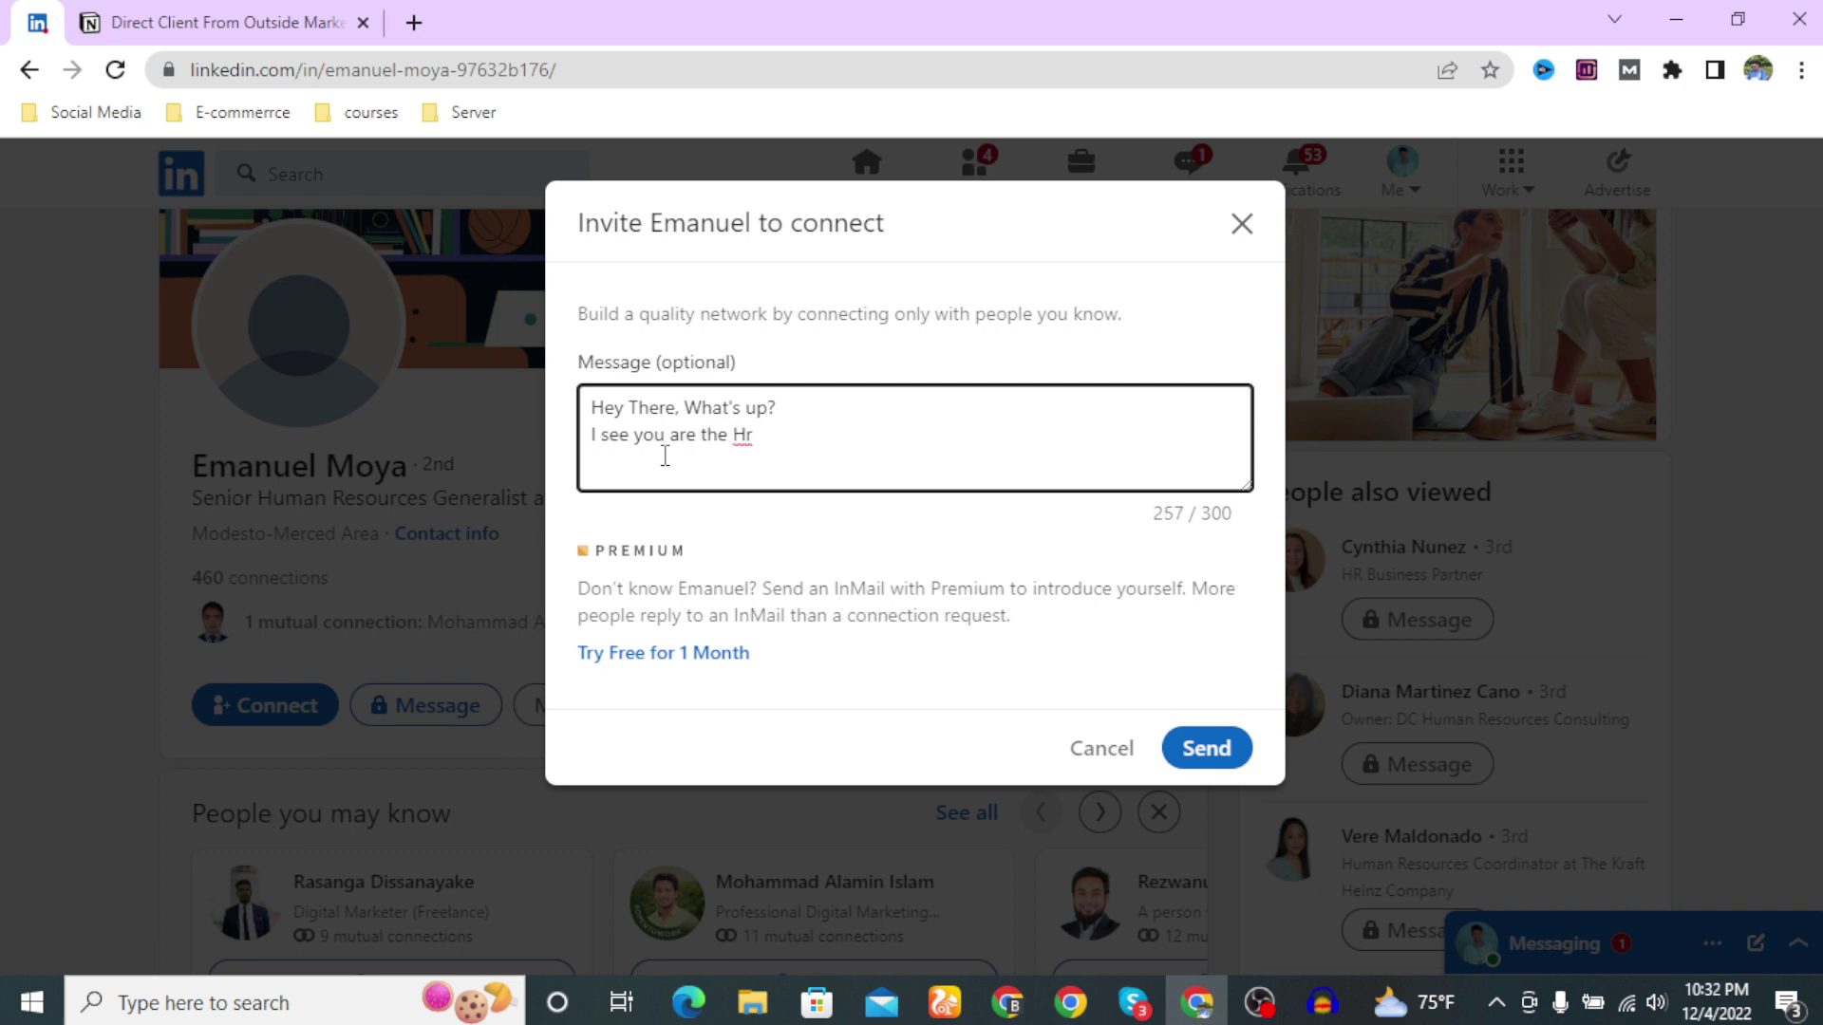
pyautogui.press('BackSpace')
pyautogui.write('R of')
pyautogui.write('........')
# Add a new line to the note: "I am a professional digital marketer with 5 years of experience ."
pyautogui.press('Return')
pyautogui.write('If')
pyautogui.press('BackSpace')
pyautogui.press('BackSpace')
pyautogui.write('am a proff')
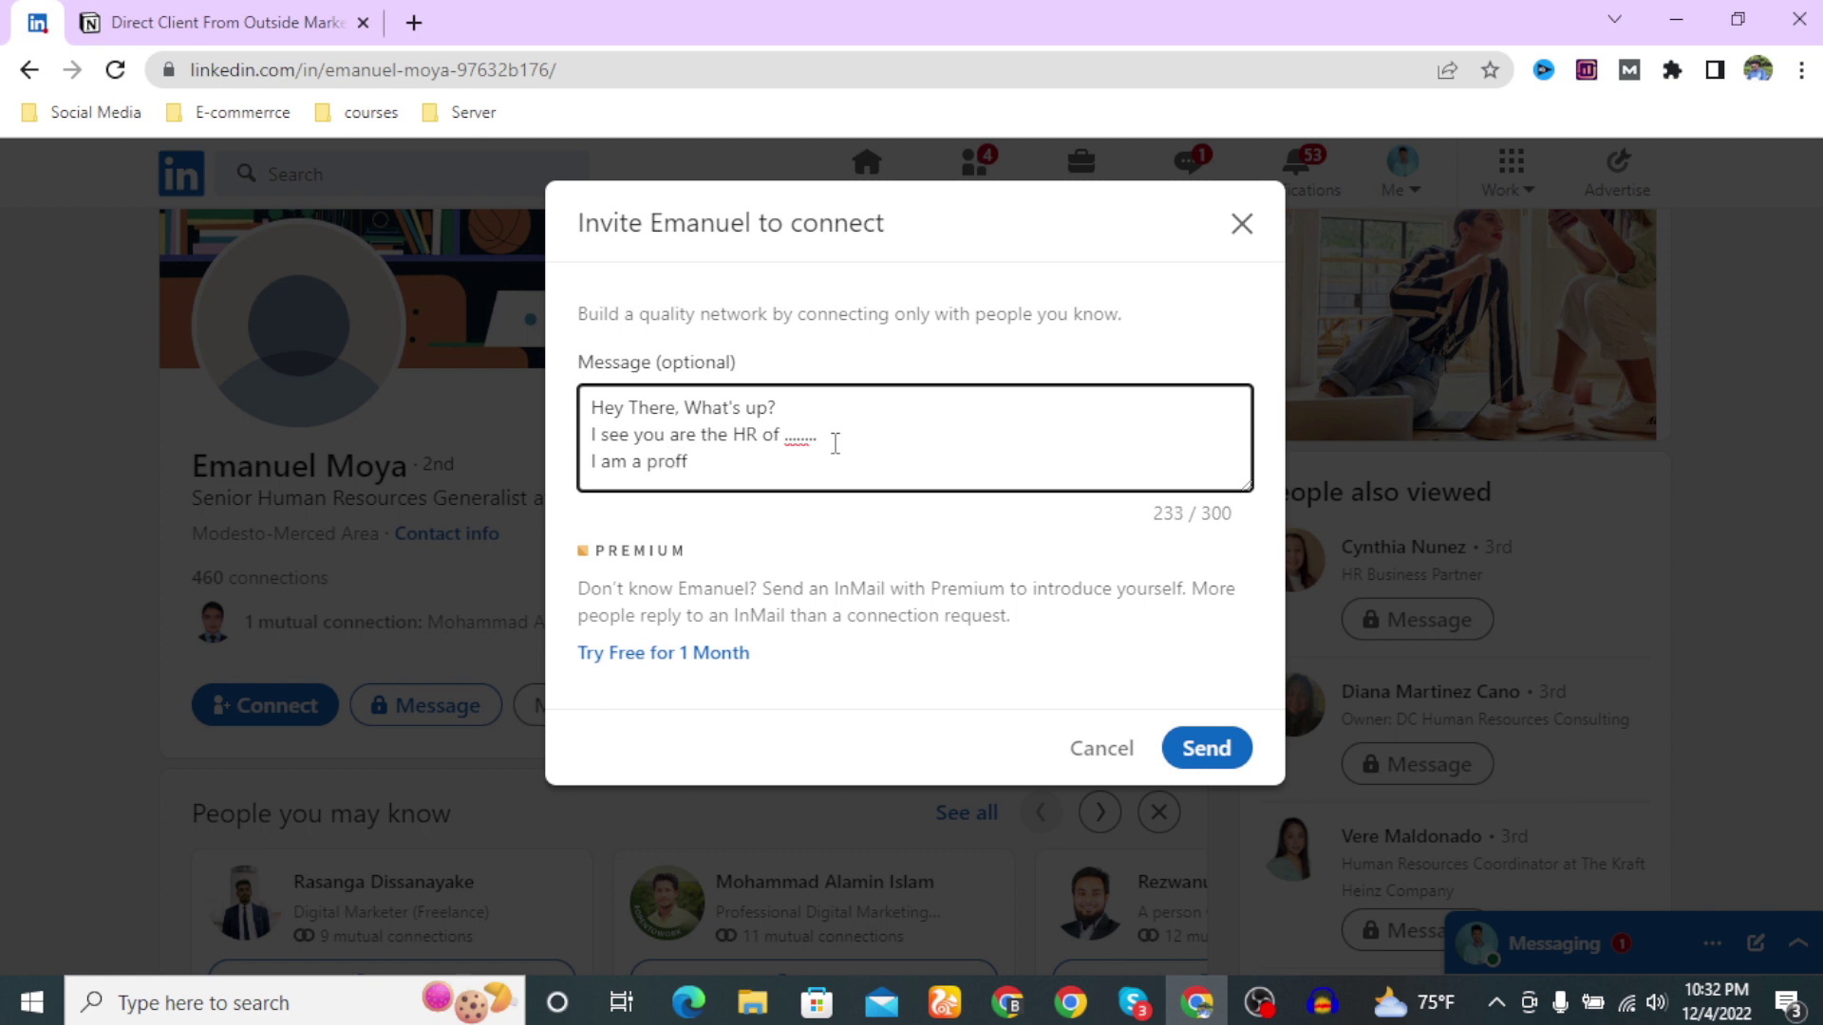
pyautogui.press('BackSpace')
pyautogui.write('essional digital marketer.')
pyautogui.press('BackSpace')
pyautogui.write('with ')
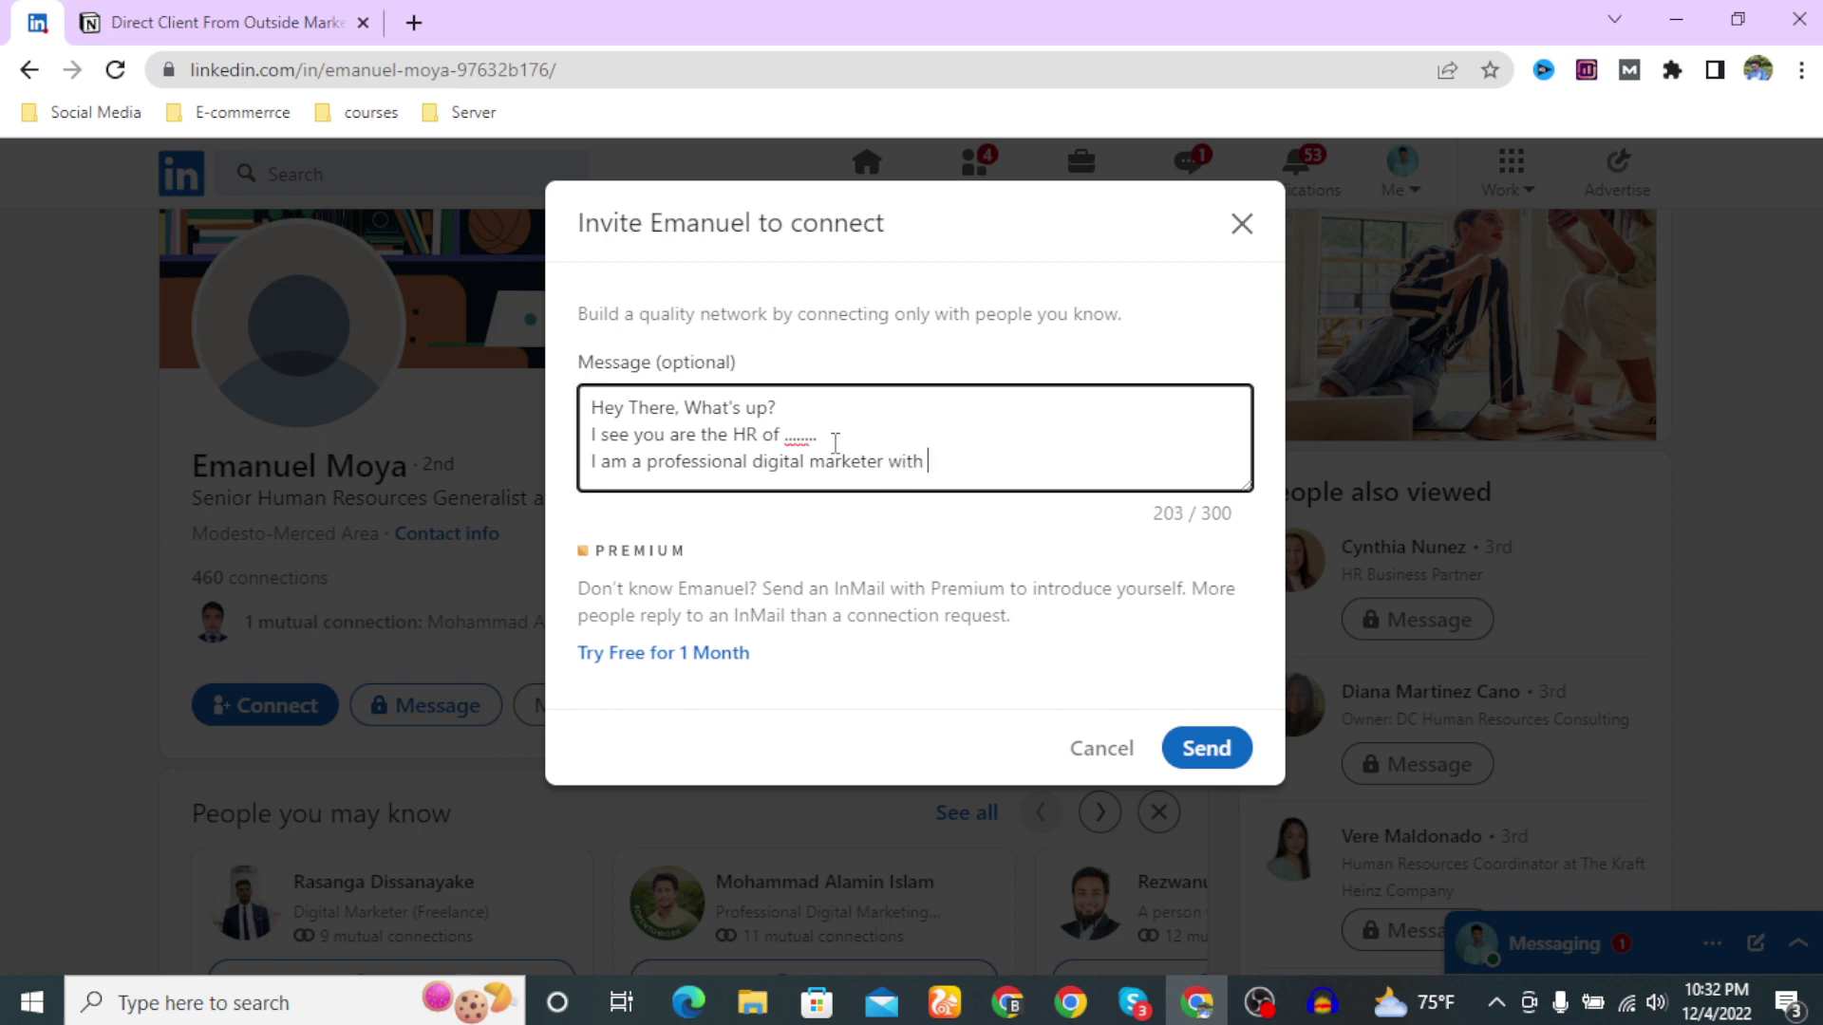
pyautogui.write('5 year s of experience ')
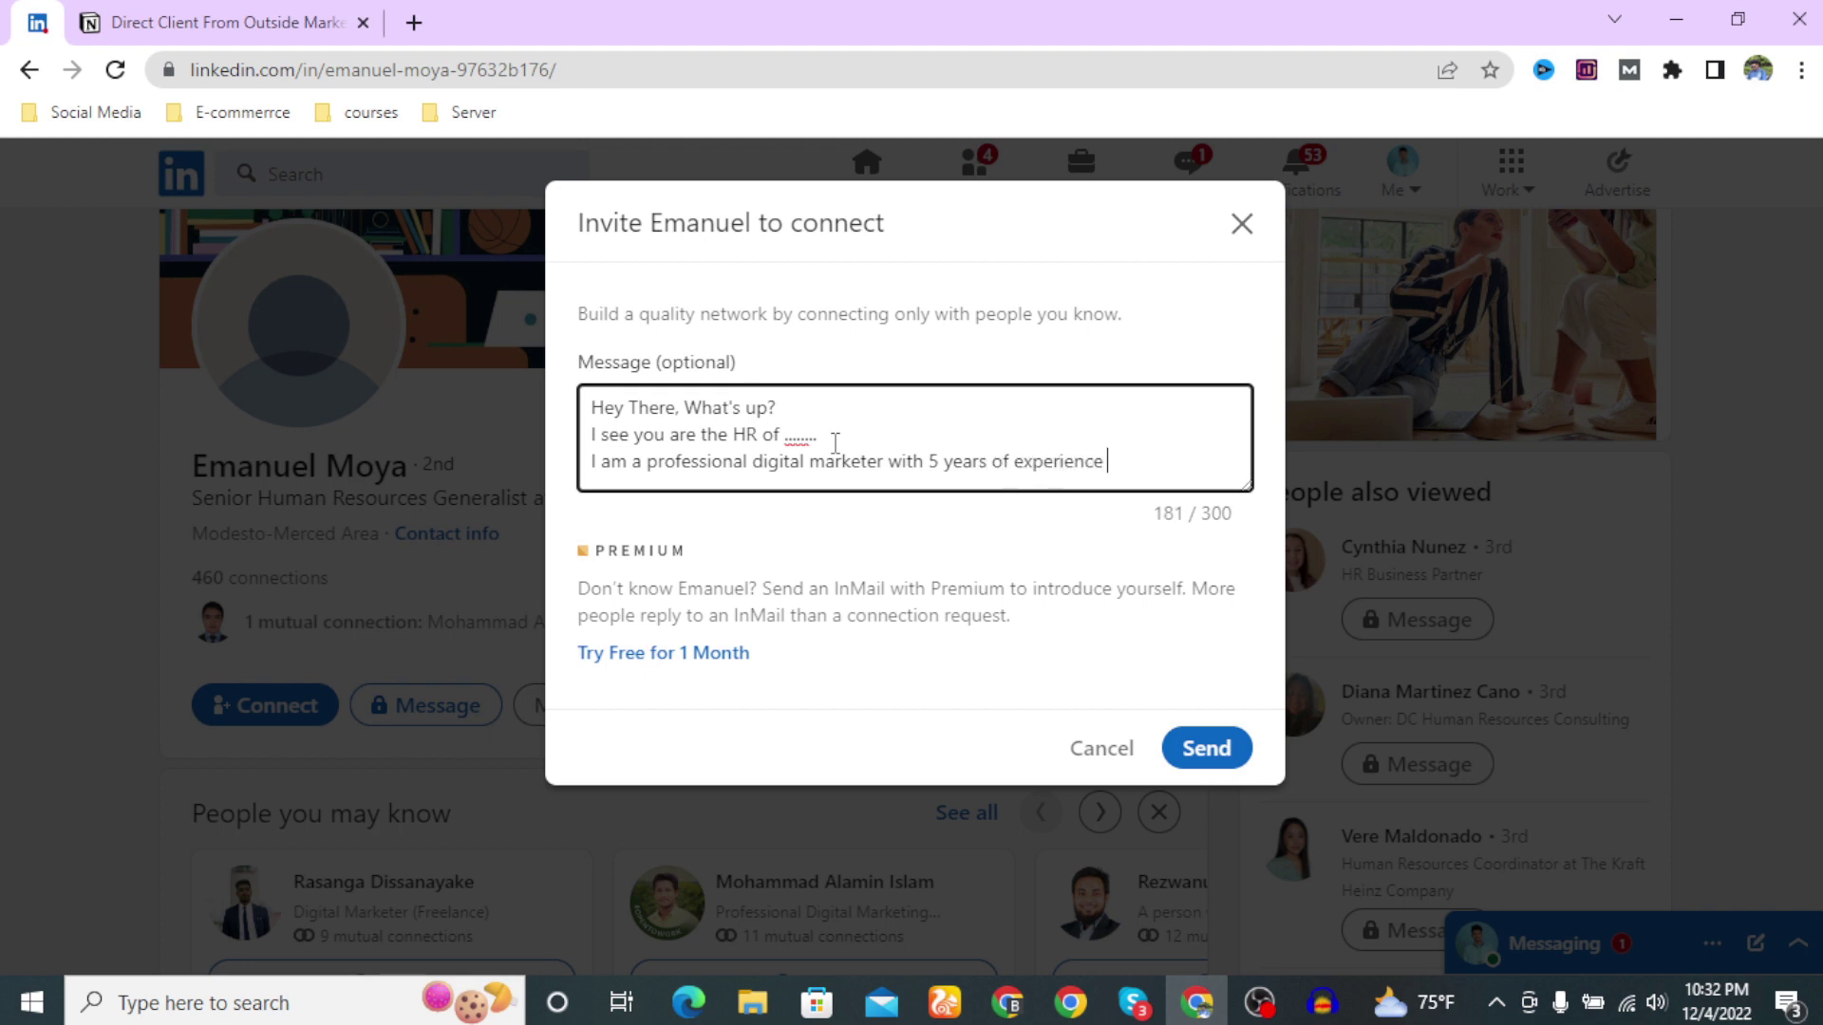
pyautogui.write('.')
# Continue the invitation note with the sentence "I already completed 100+ projects."
pyautogui.write('I already complet')
pyautogui.write('ed ')
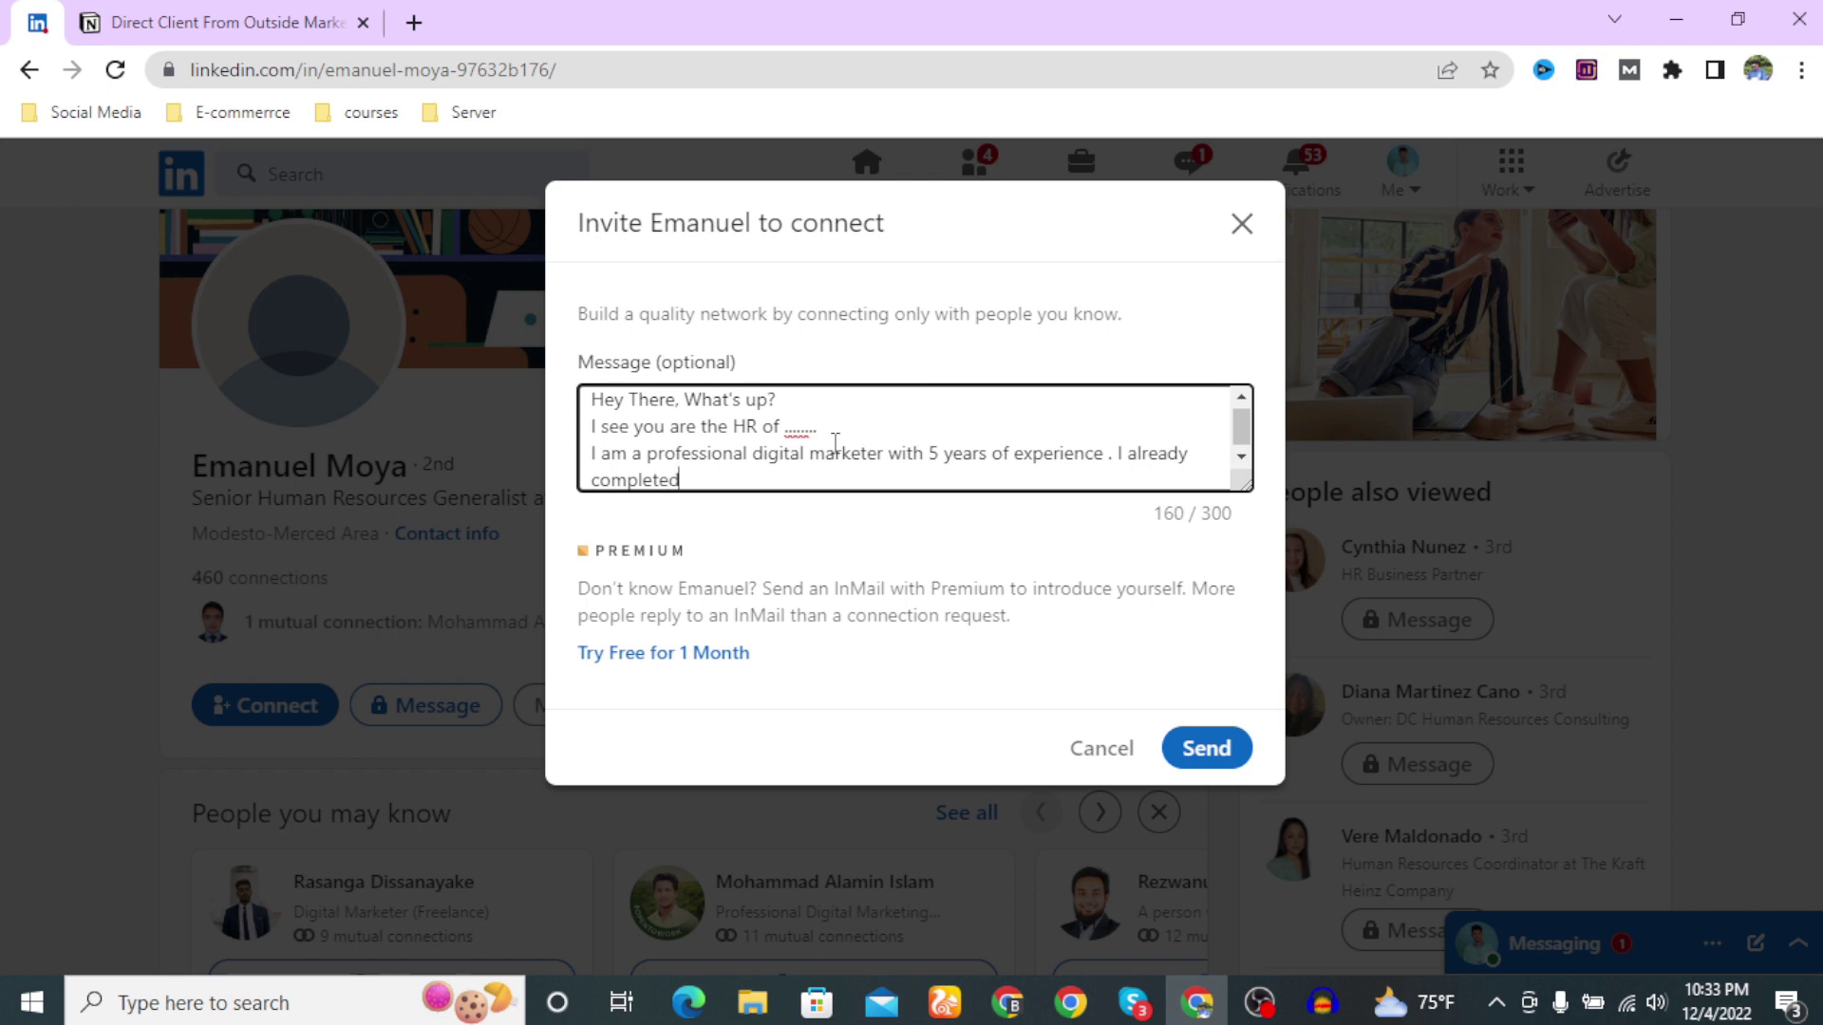
pyautogui.write('100')
pyautogui.write('+ ')
pyautogui.write('pro')
pyautogui.write('ject')
pyautogui.write('.')
pyautogui.press('BackSpace')
# Continue the note with "If you need a digital marketer then i will be your best choice"
pyautogui.write('If')
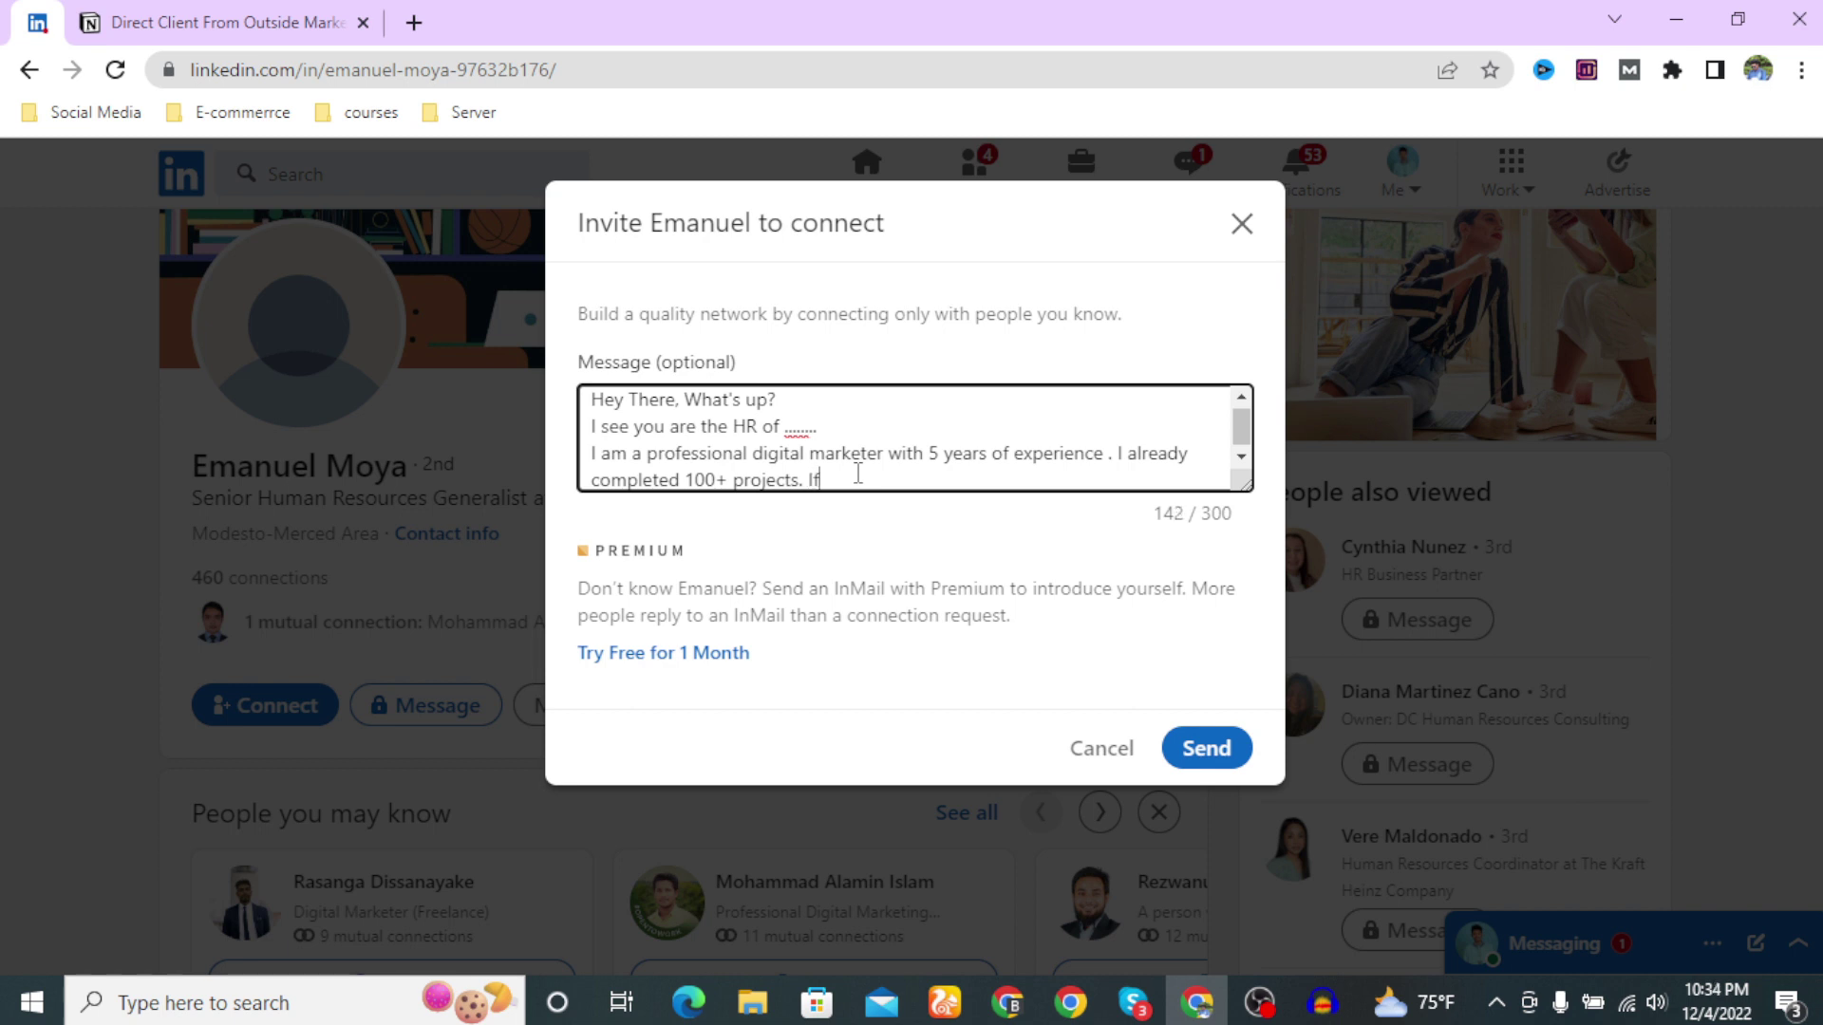
pyautogui.write(' you need a digital marketer')
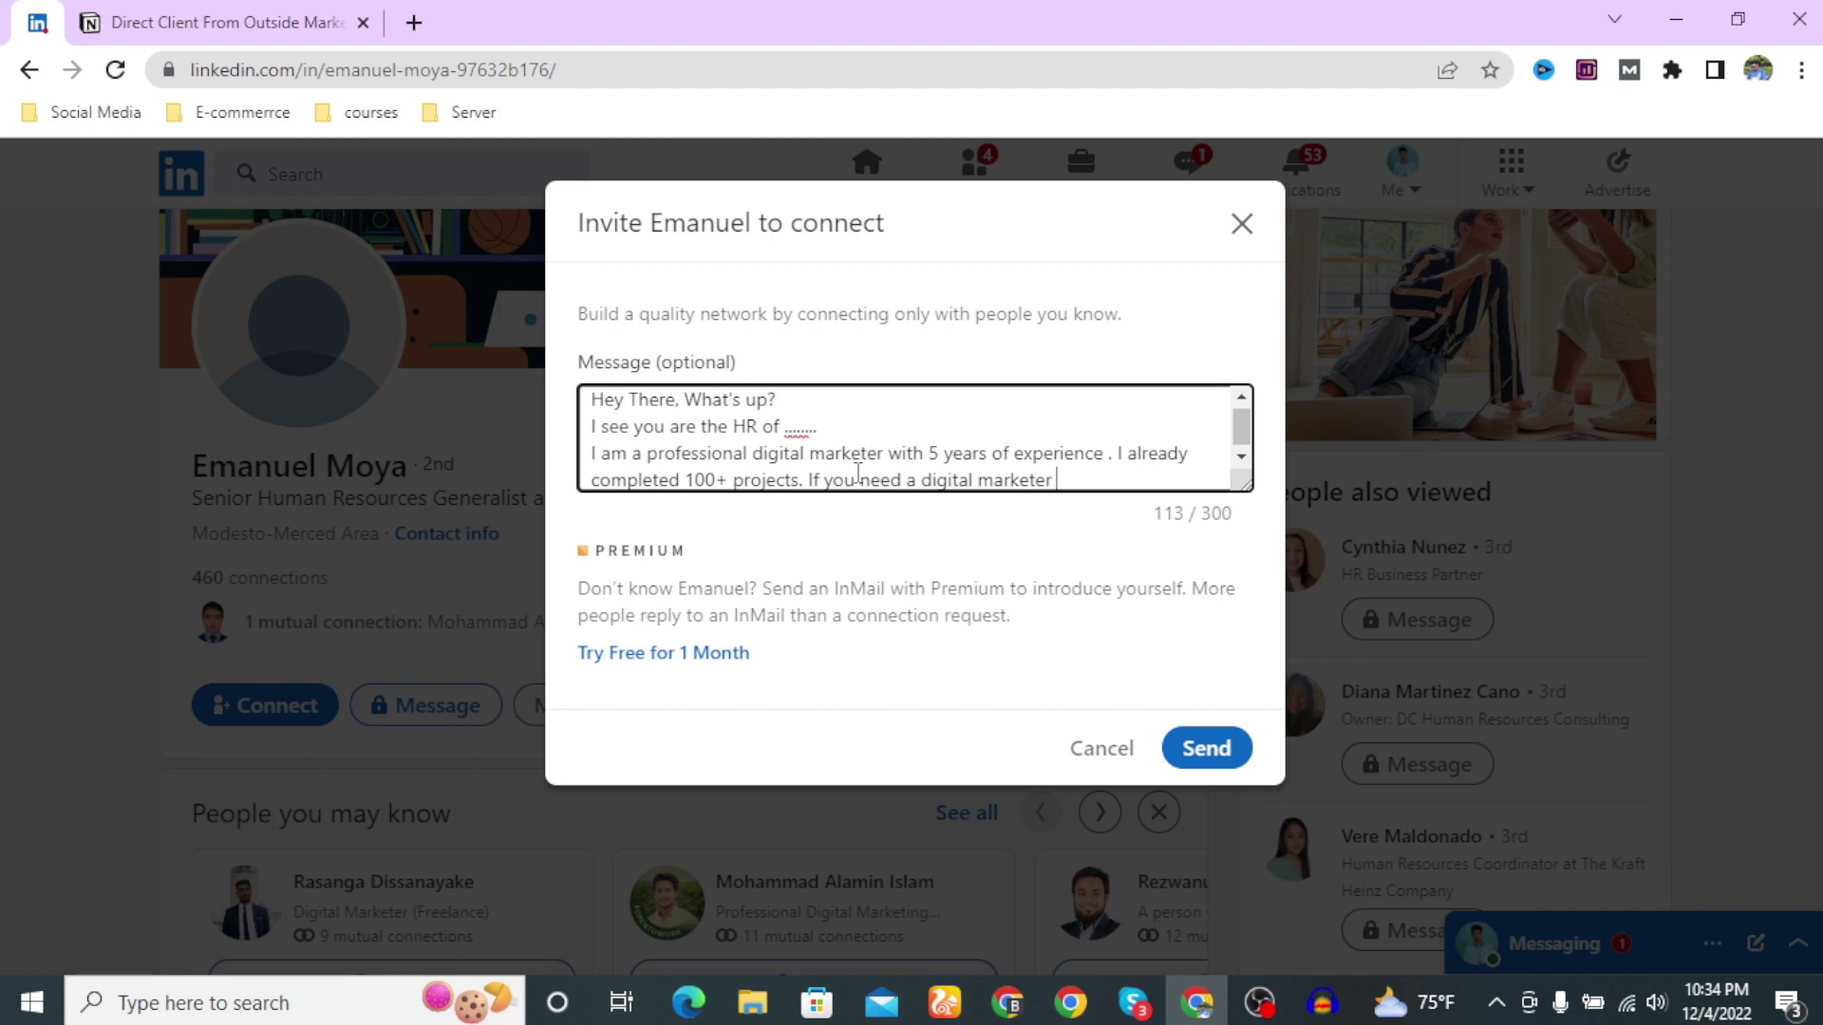
pyautogui.write('then i will be your best choice')
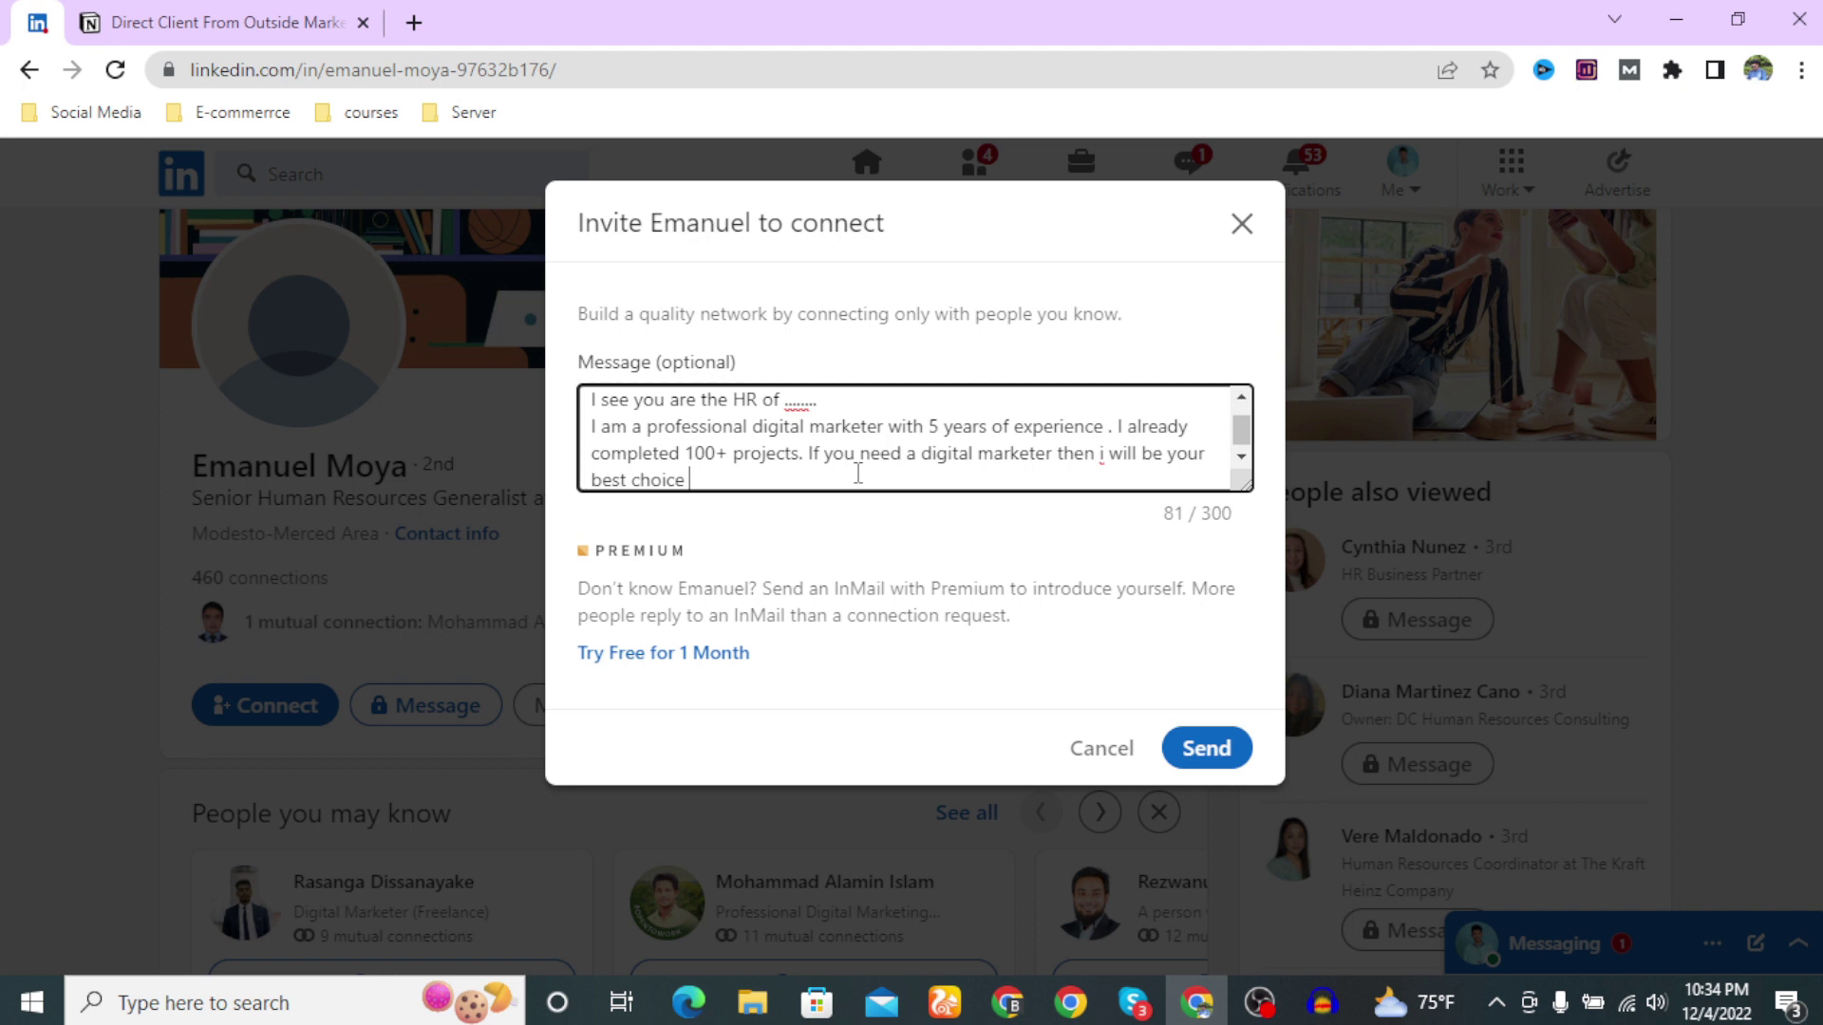
# Close the note with ". if you need please fell free to contact me .thank you"
pyautogui.write(' . if you ne')
pyautogui.write('ed ')
pyautogui.write('please tell')
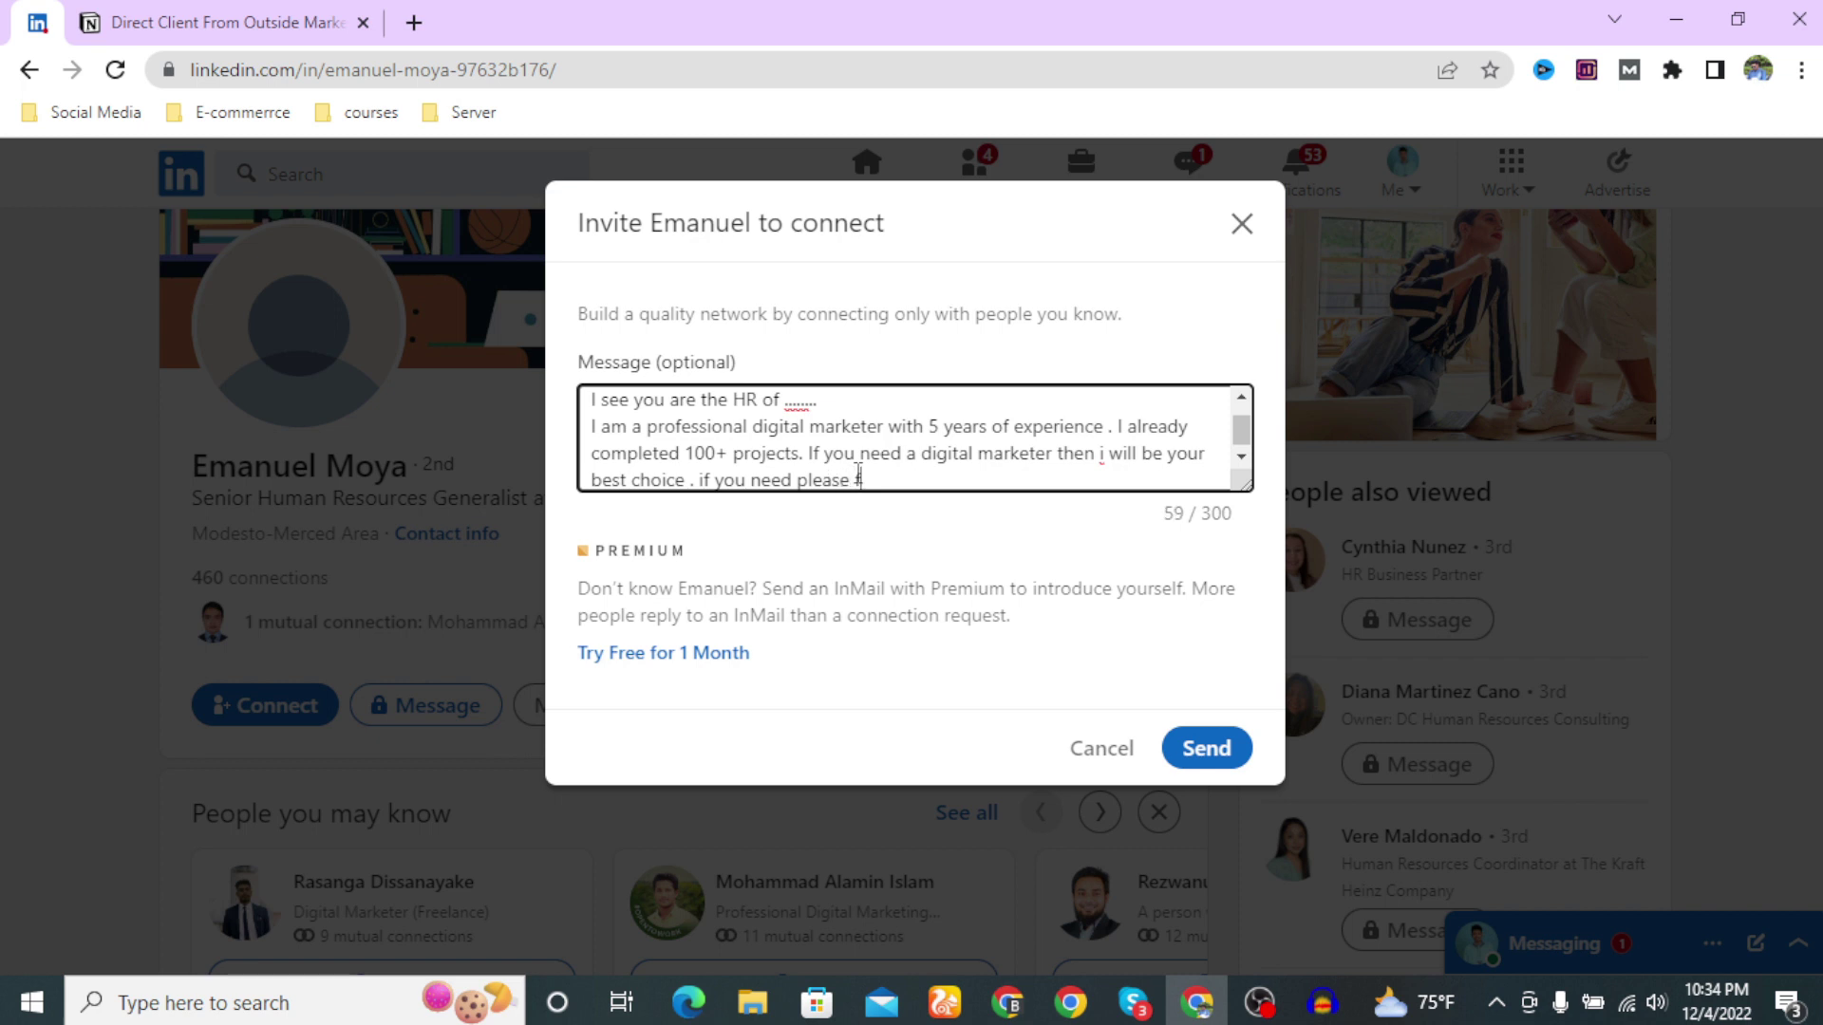
pyautogui.write(' free to contact me')
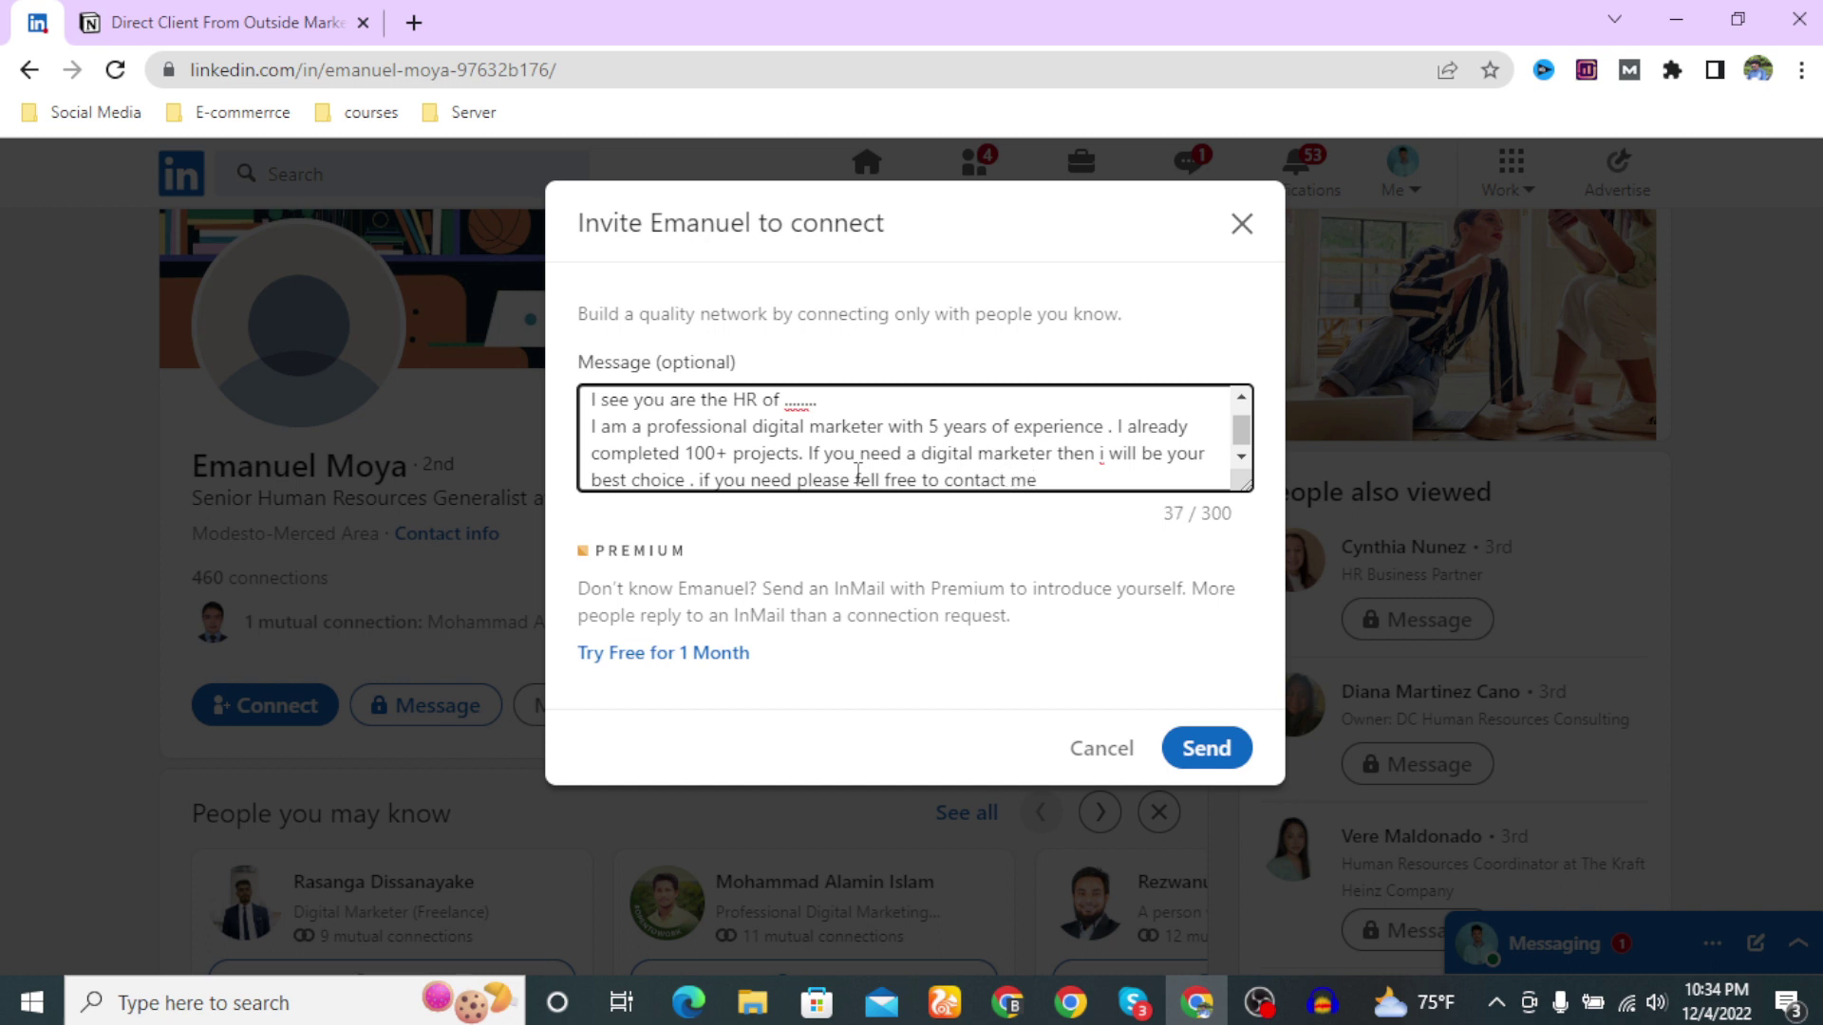
pyautogui.write(' .thank you')
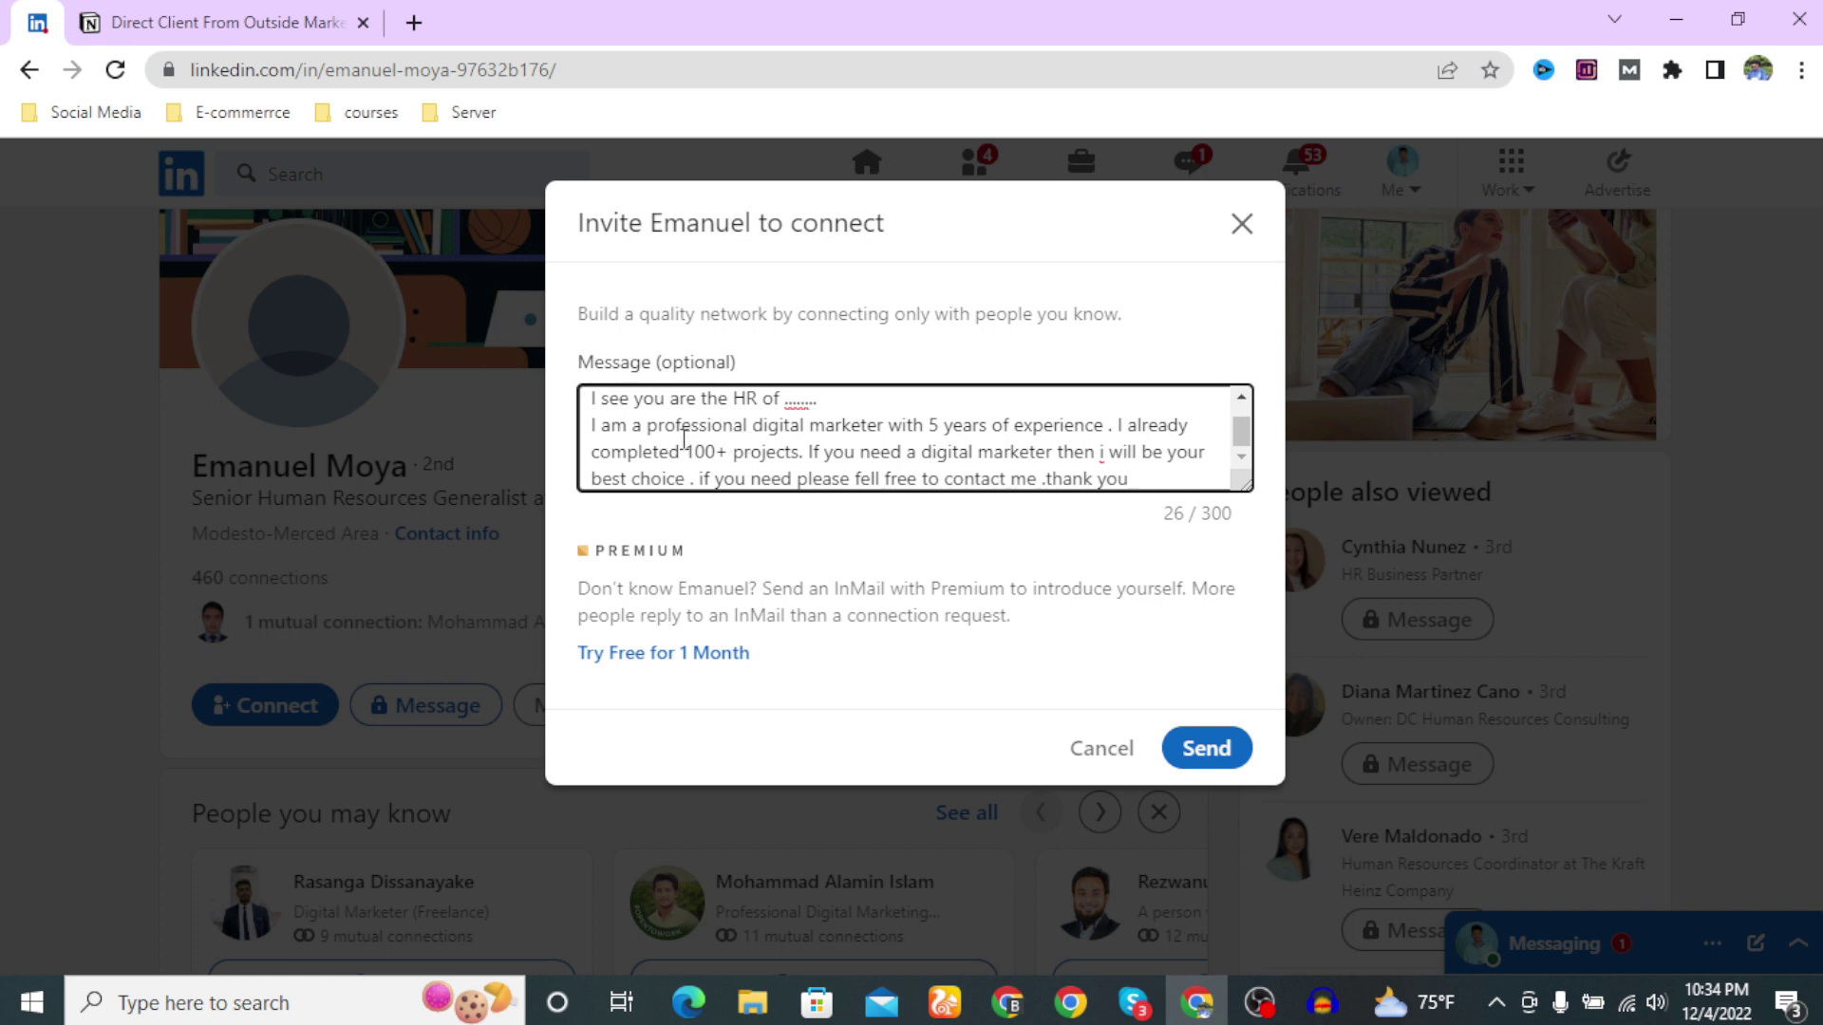
# Review the note from its greeting to its closing line, and send the connection invitation
pyautogui.scroll(2, 627, 437)
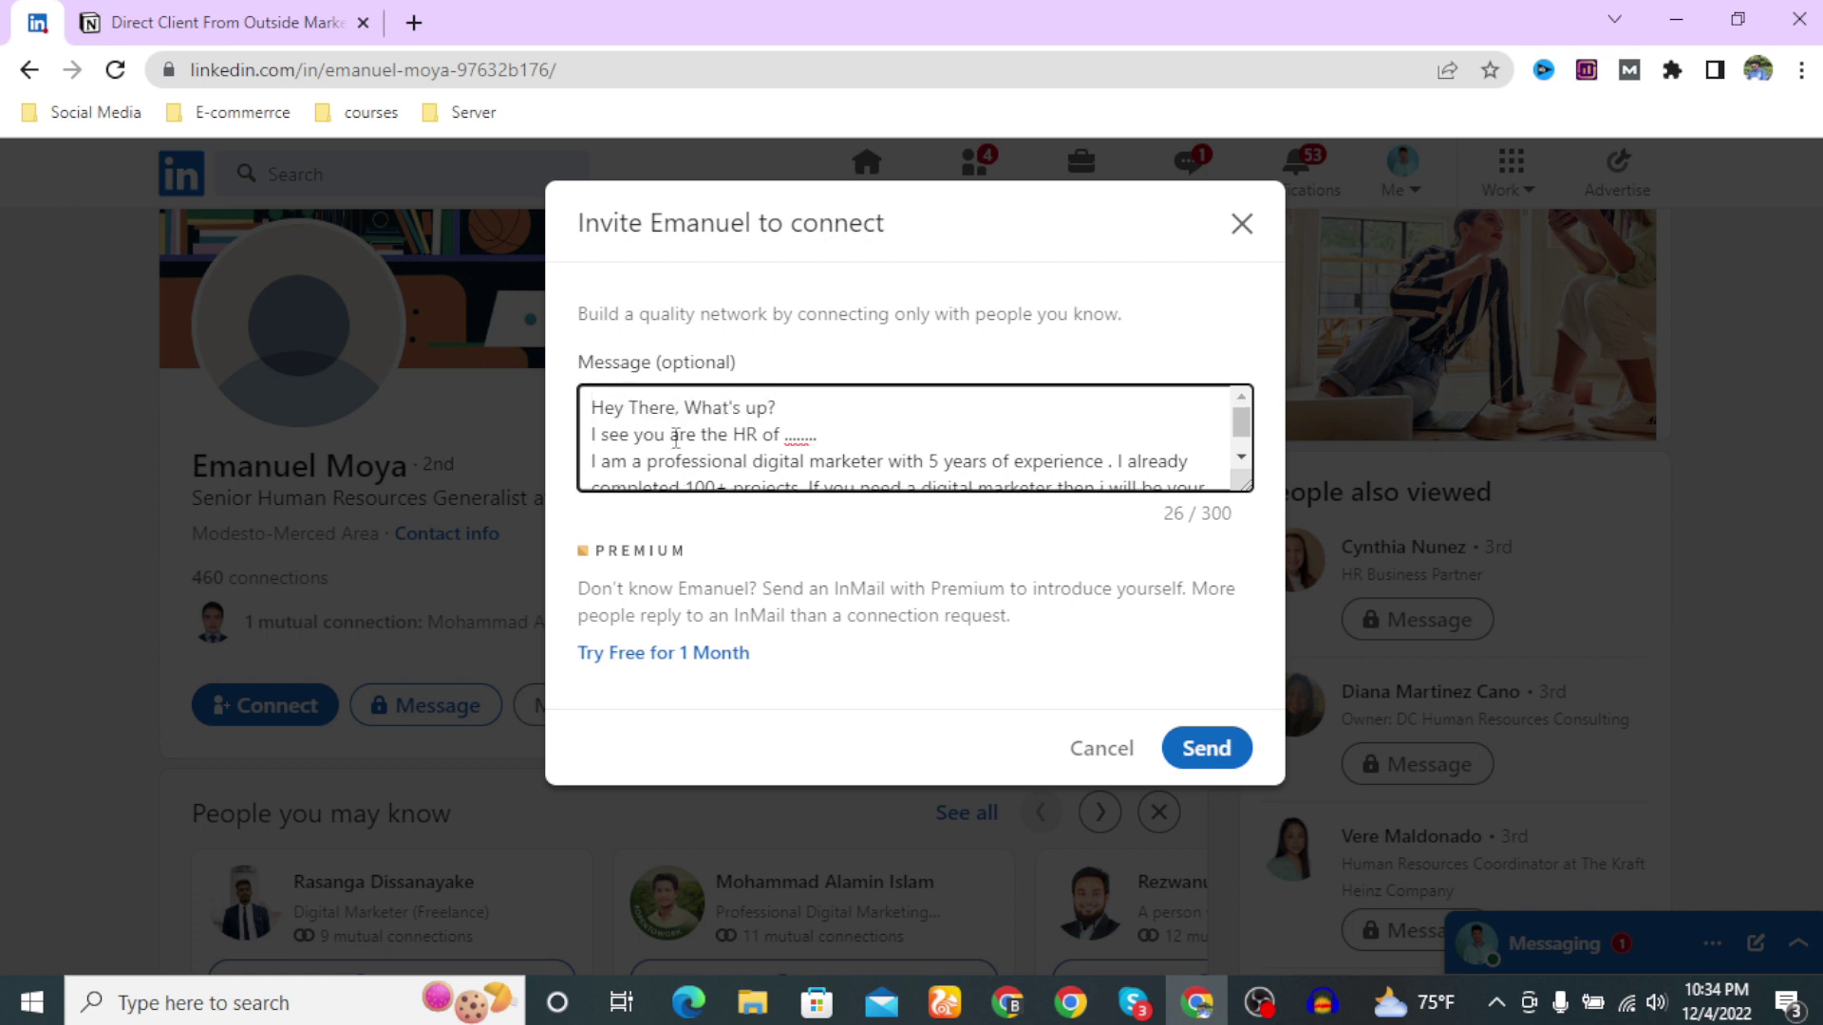
pyautogui.tripleClick(636, 410)
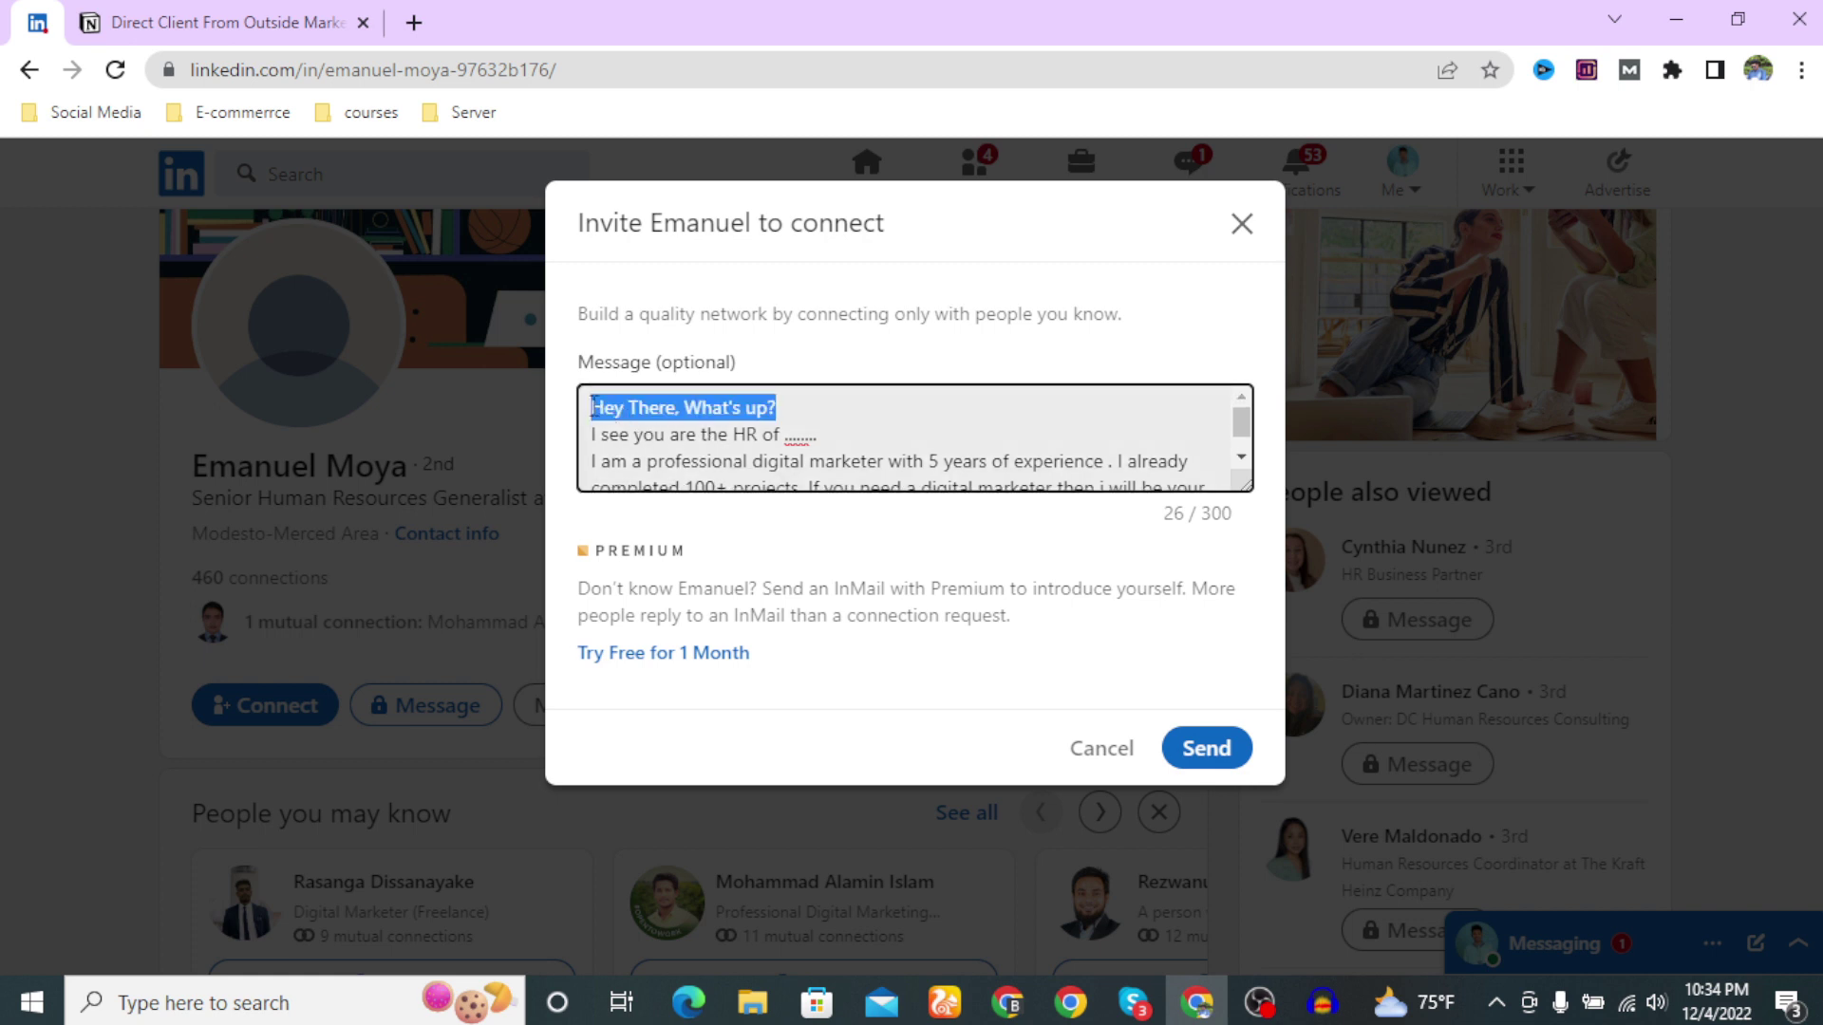
pyautogui.click(838, 429)
pyautogui.moveTo(837, 429); pyautogui.dragTo(605, 408)
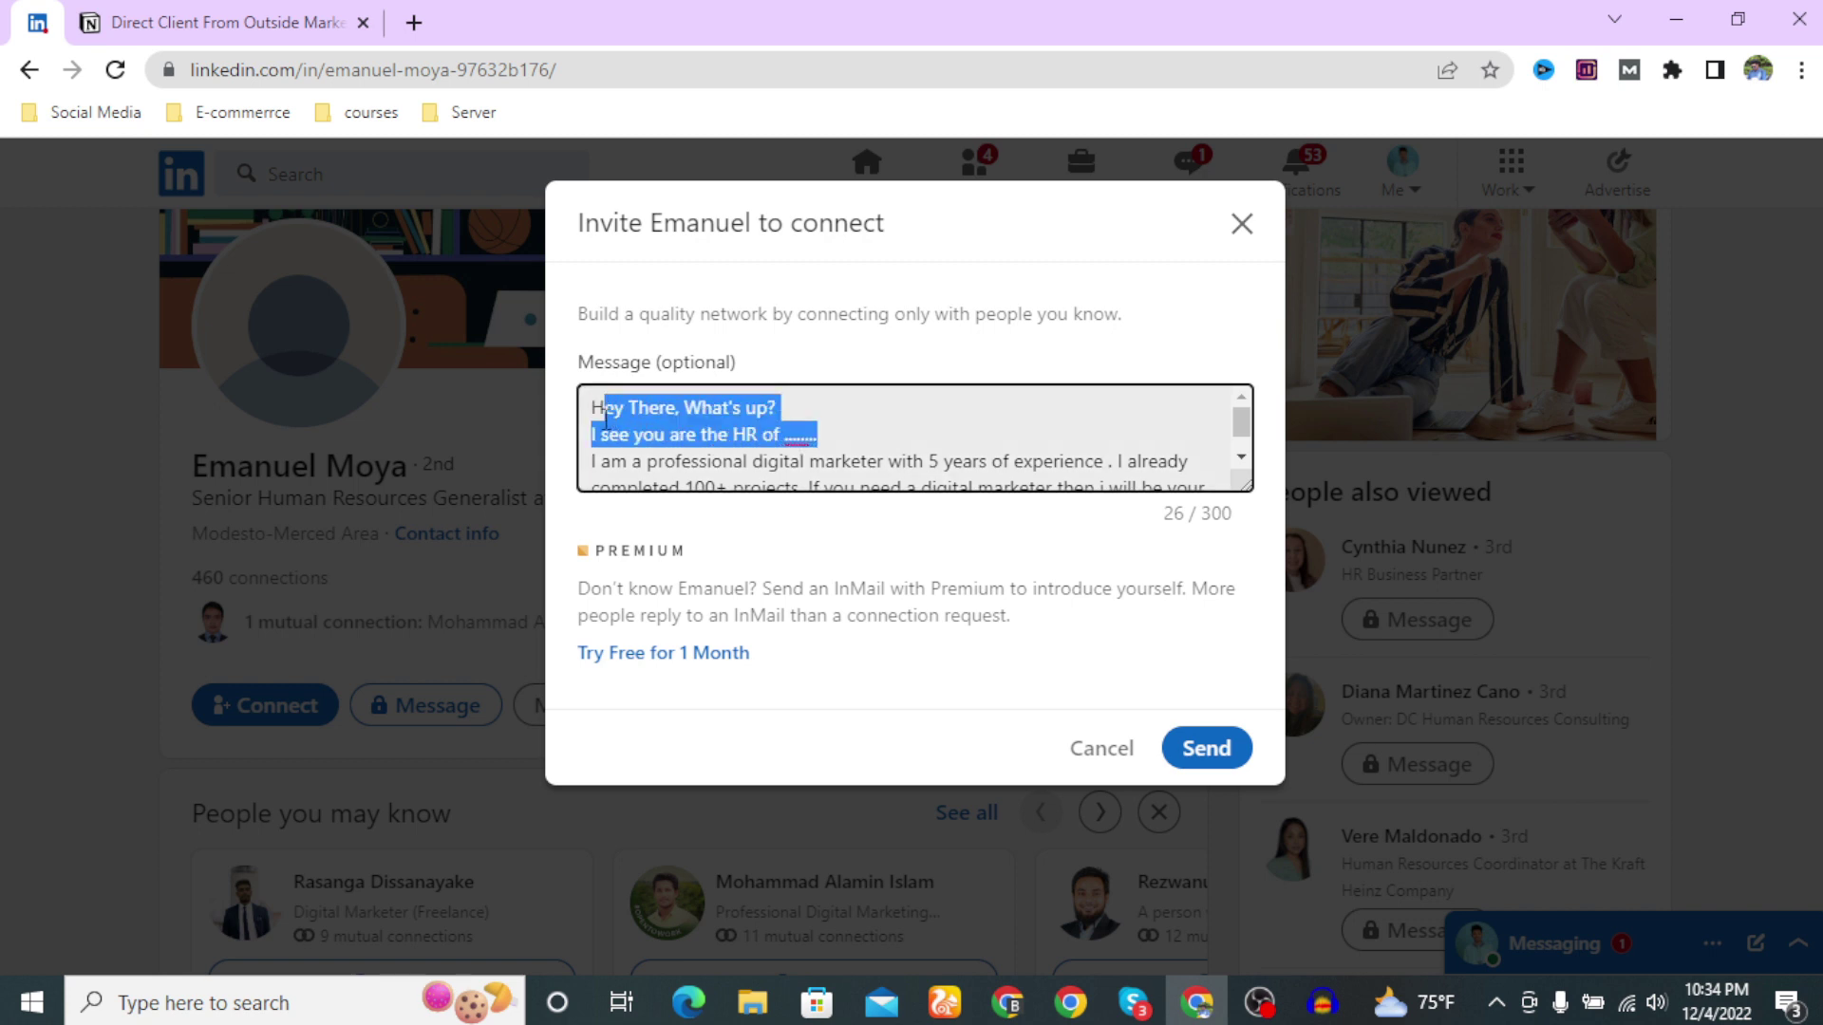
pyautogui.scroll(-1, 745, 465)
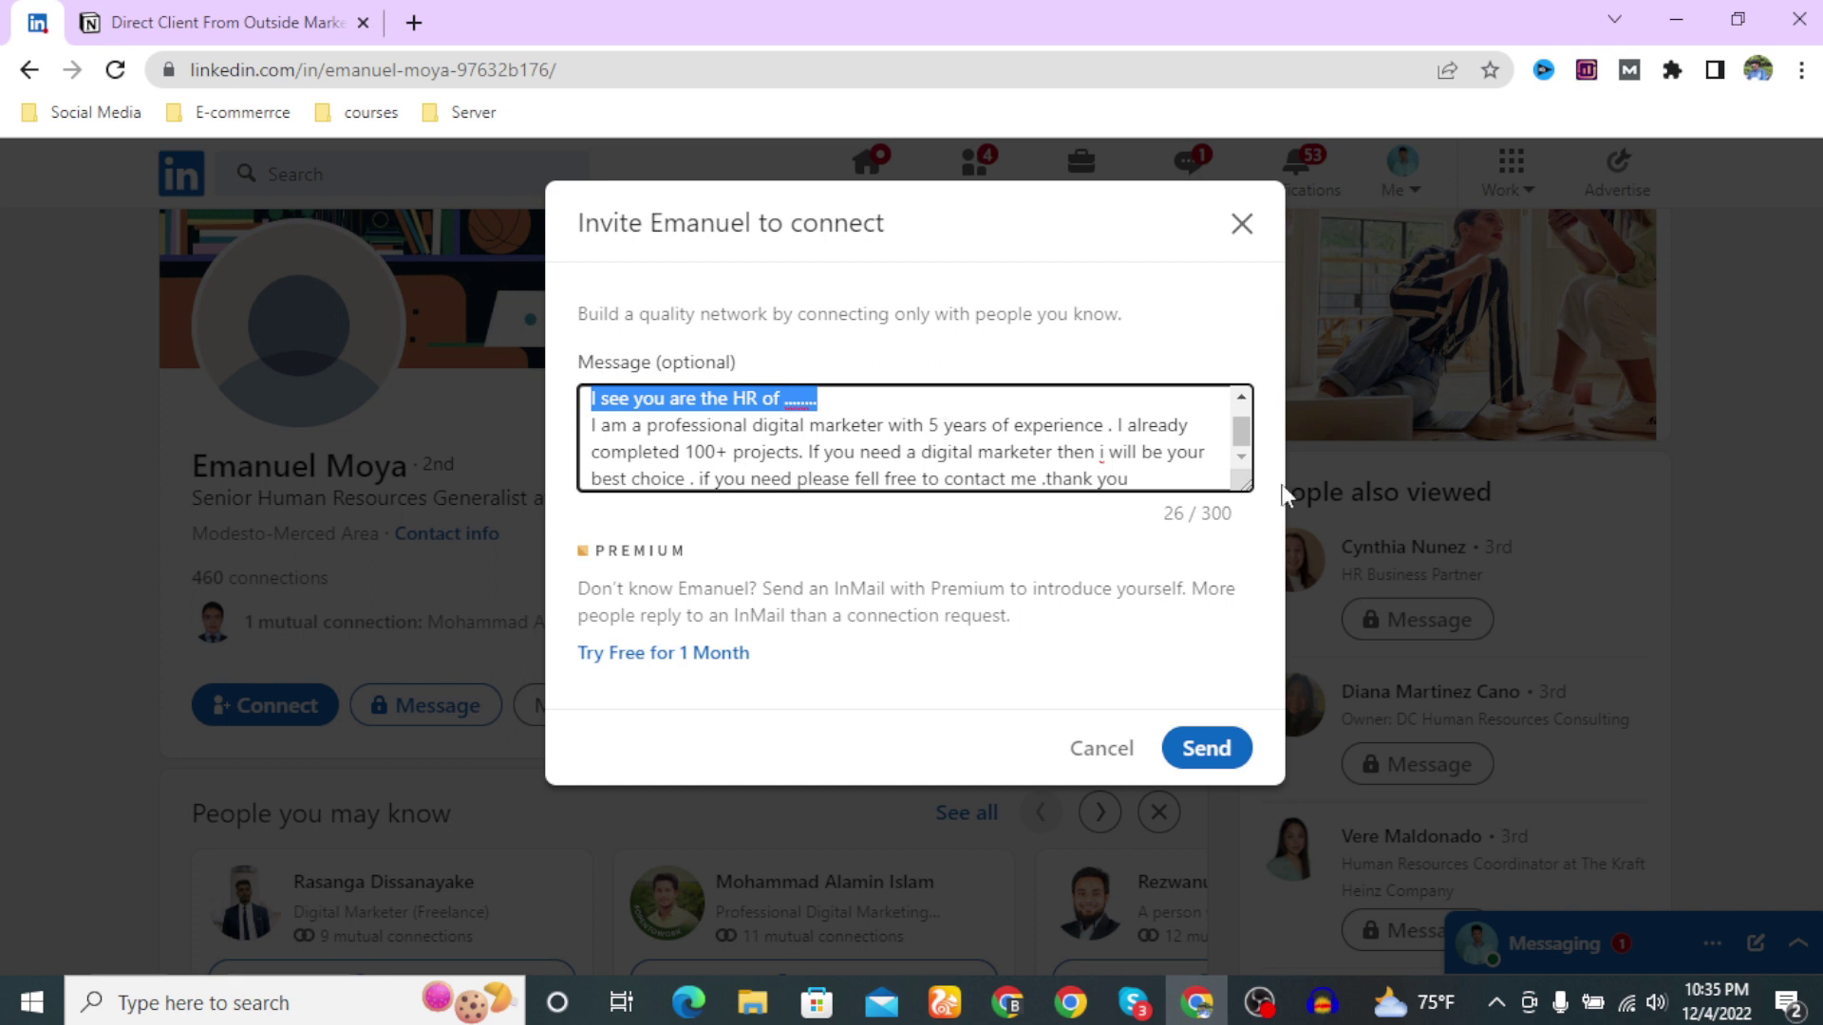
pyautogui.click(1207, 748)
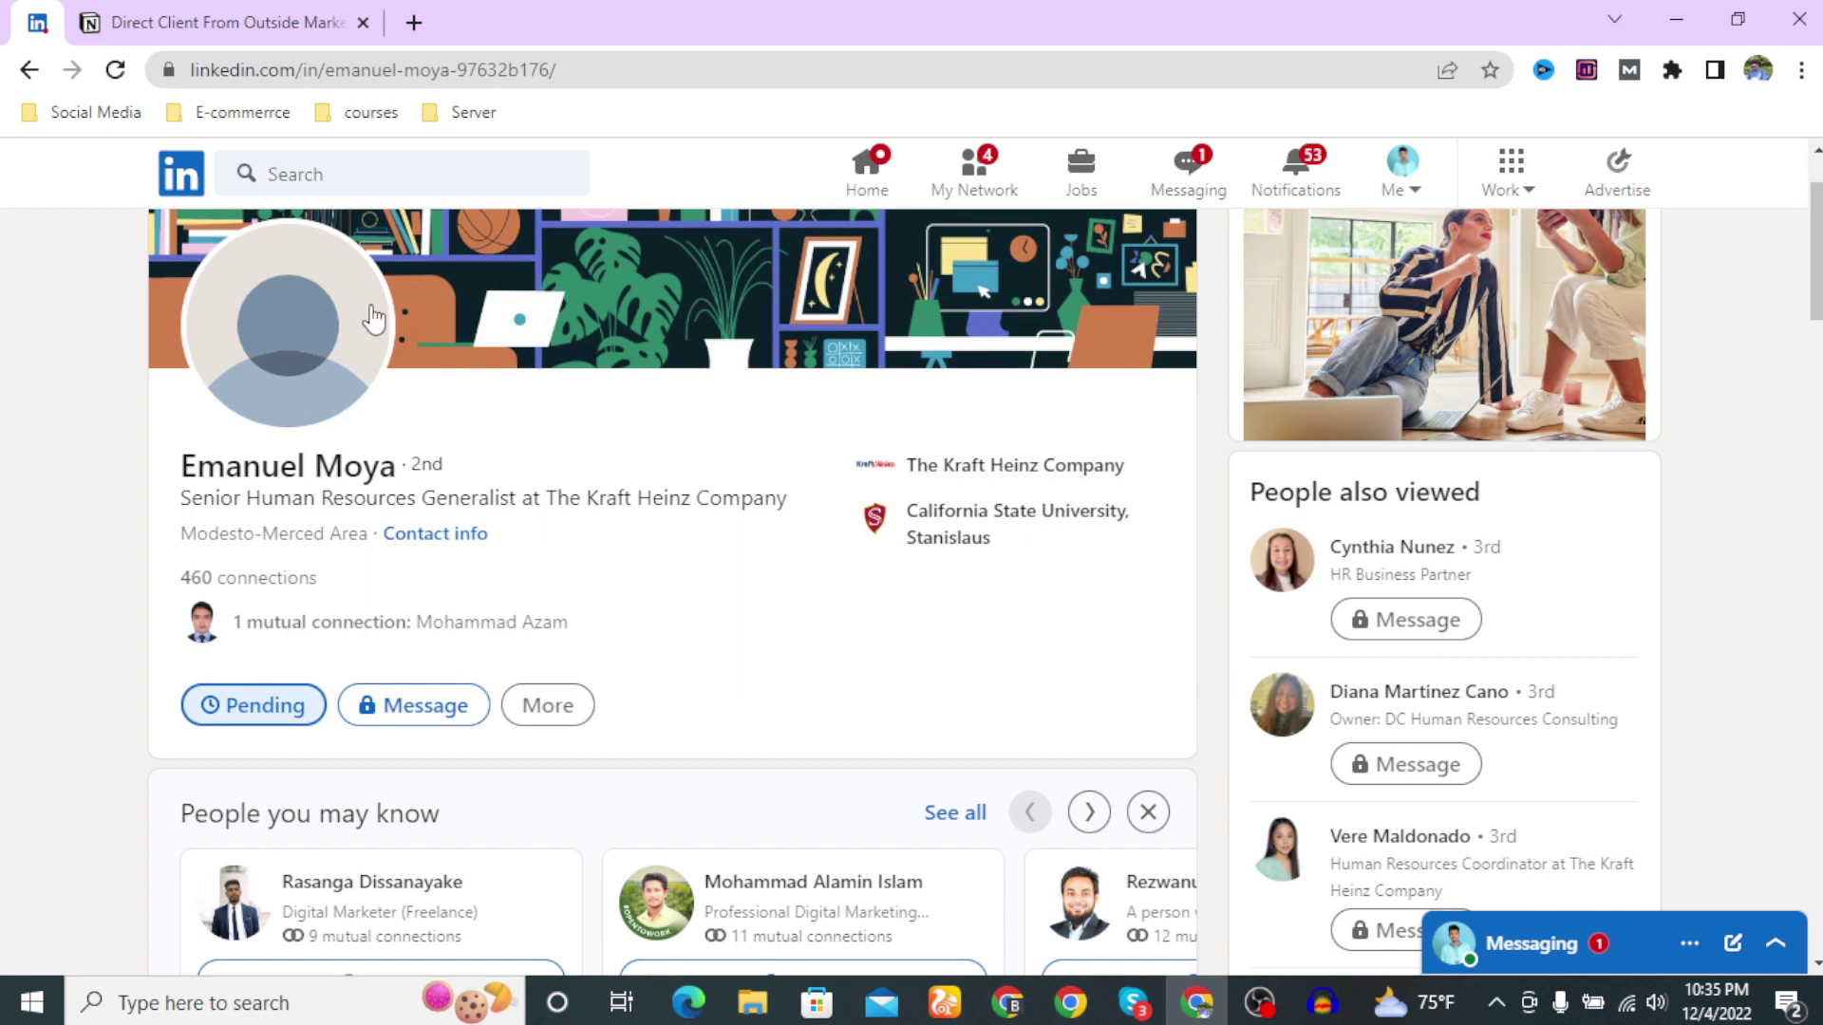
# Return to the human resources people search results for the United States and open results page 100
pyautogui.click(28, 70)
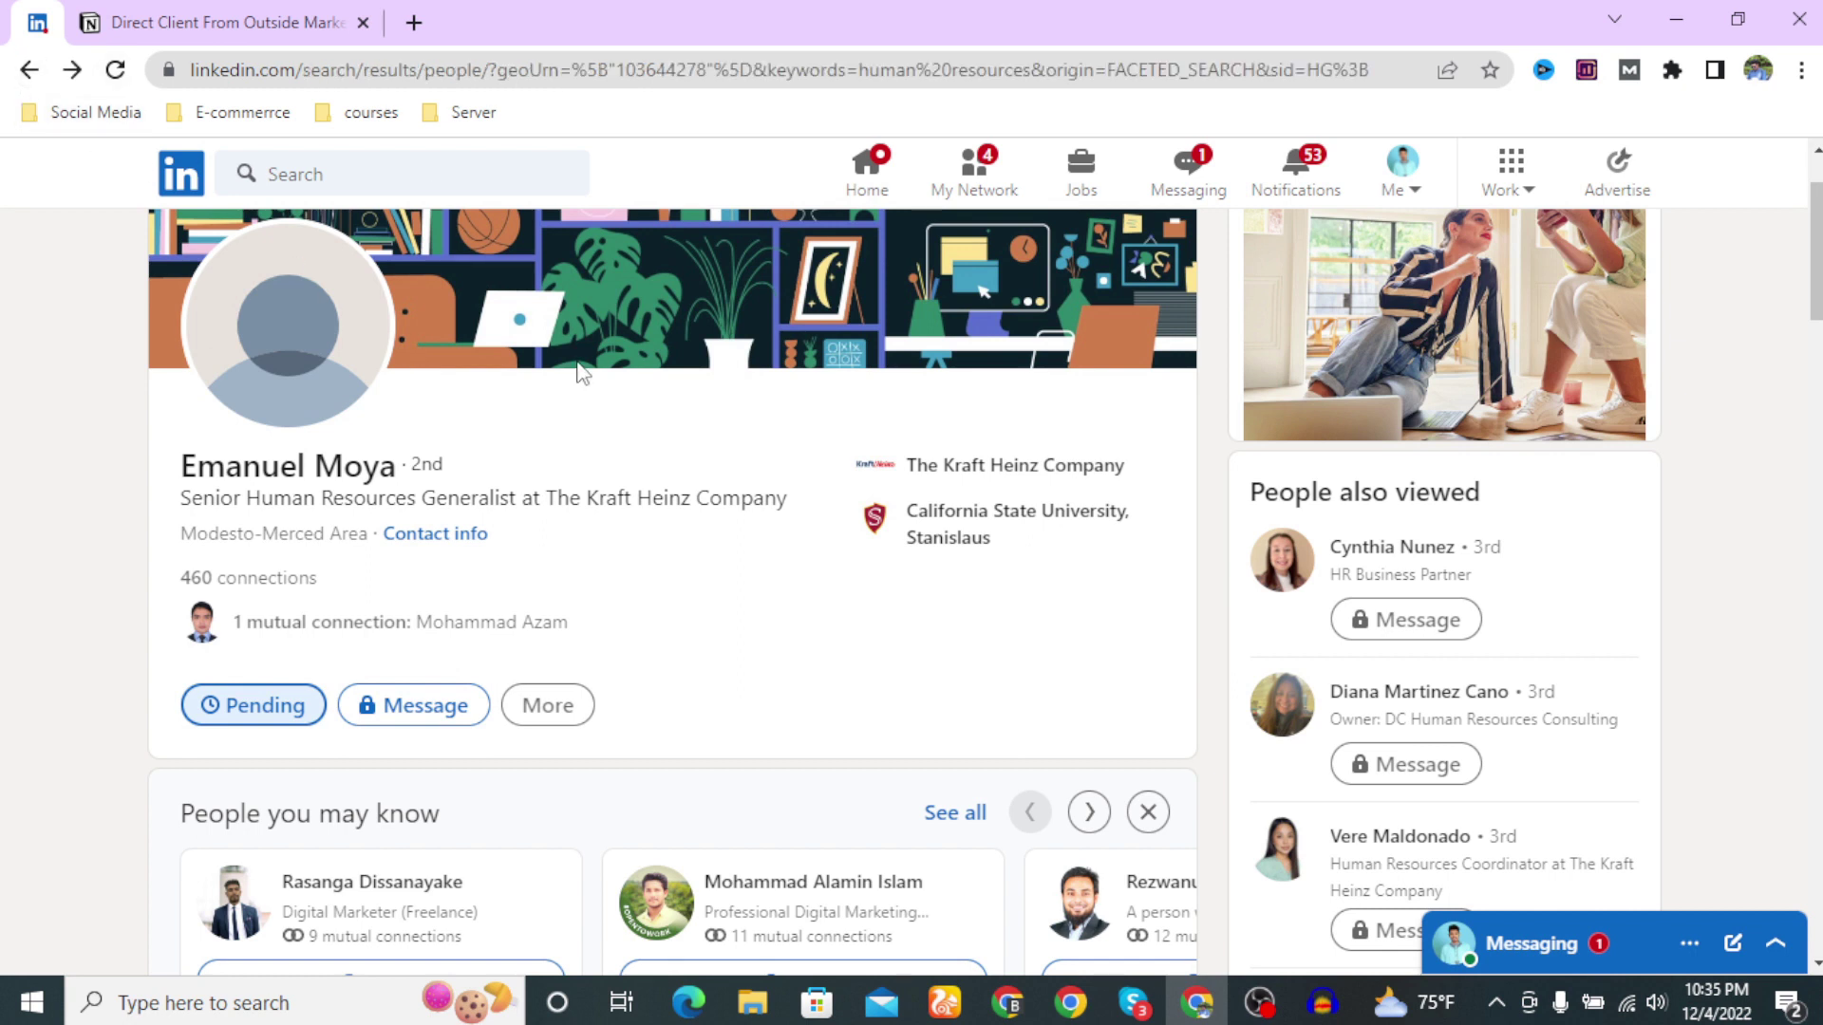
pyautogui.scroll(-15, 643, 523)
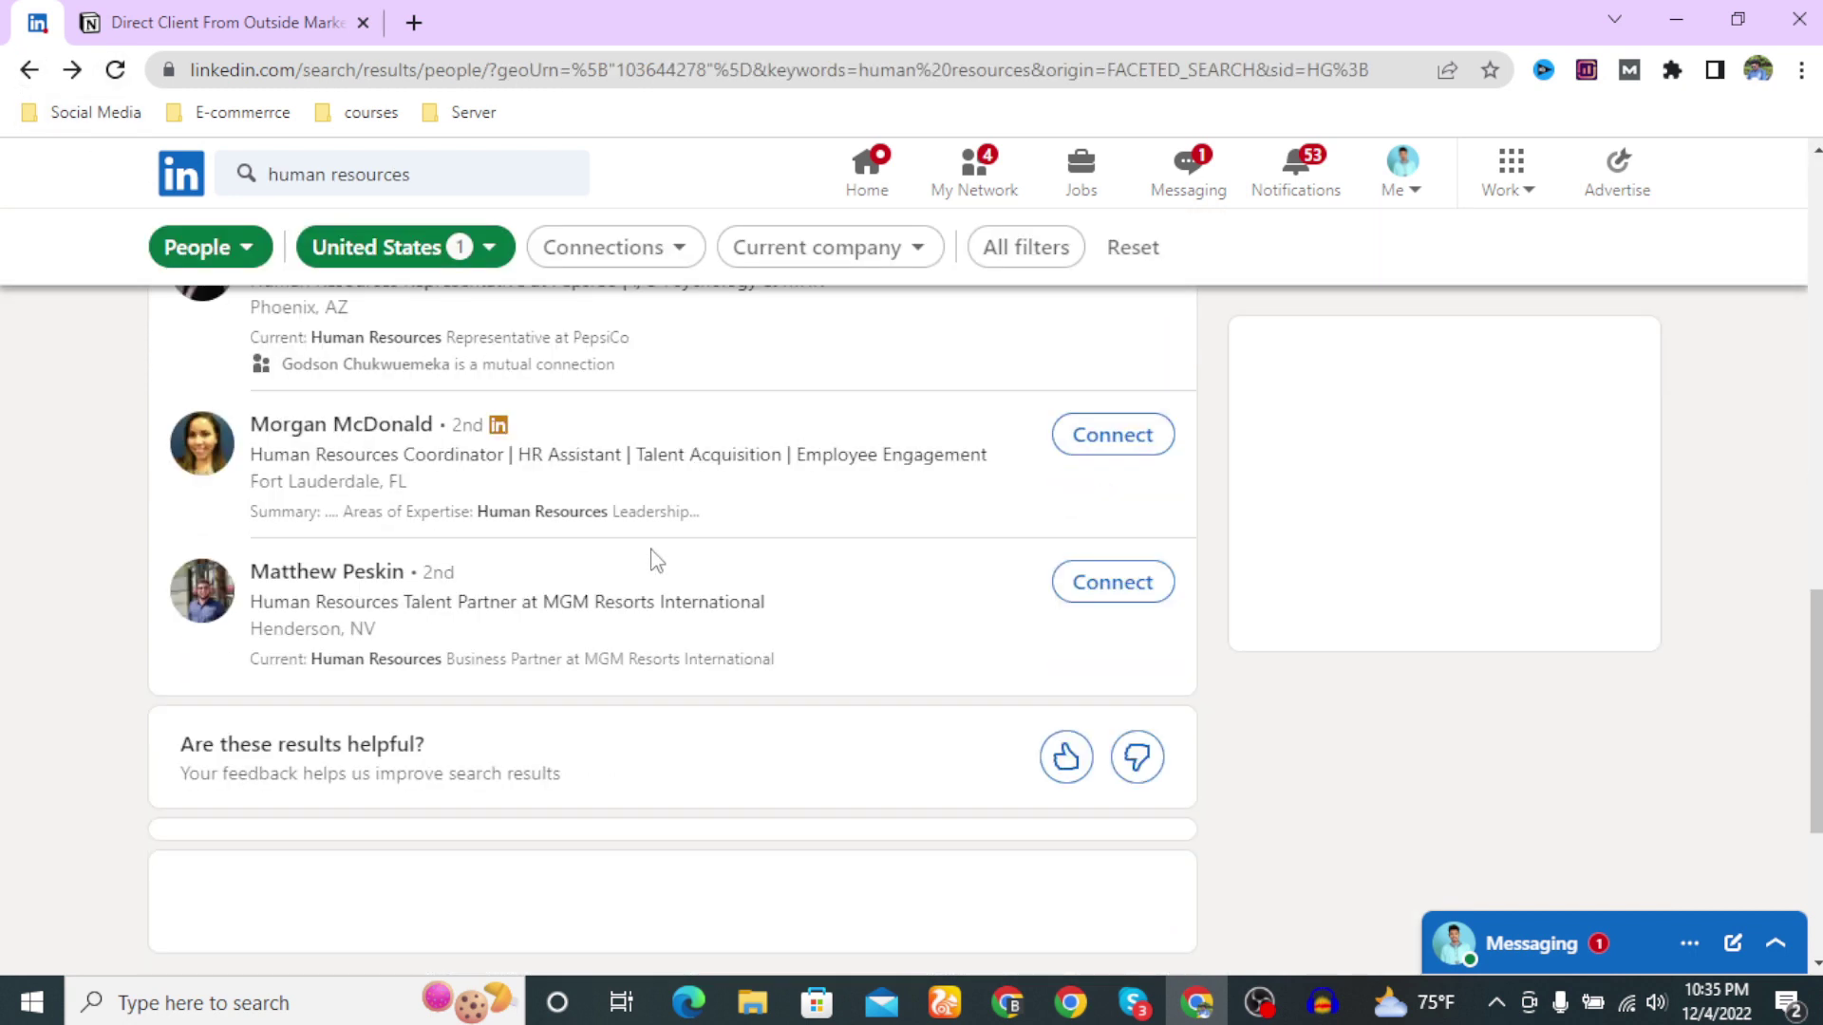
pyautogui.scroll(-3, 636, 536)
pyautogui.scroll(6, 342, 522)
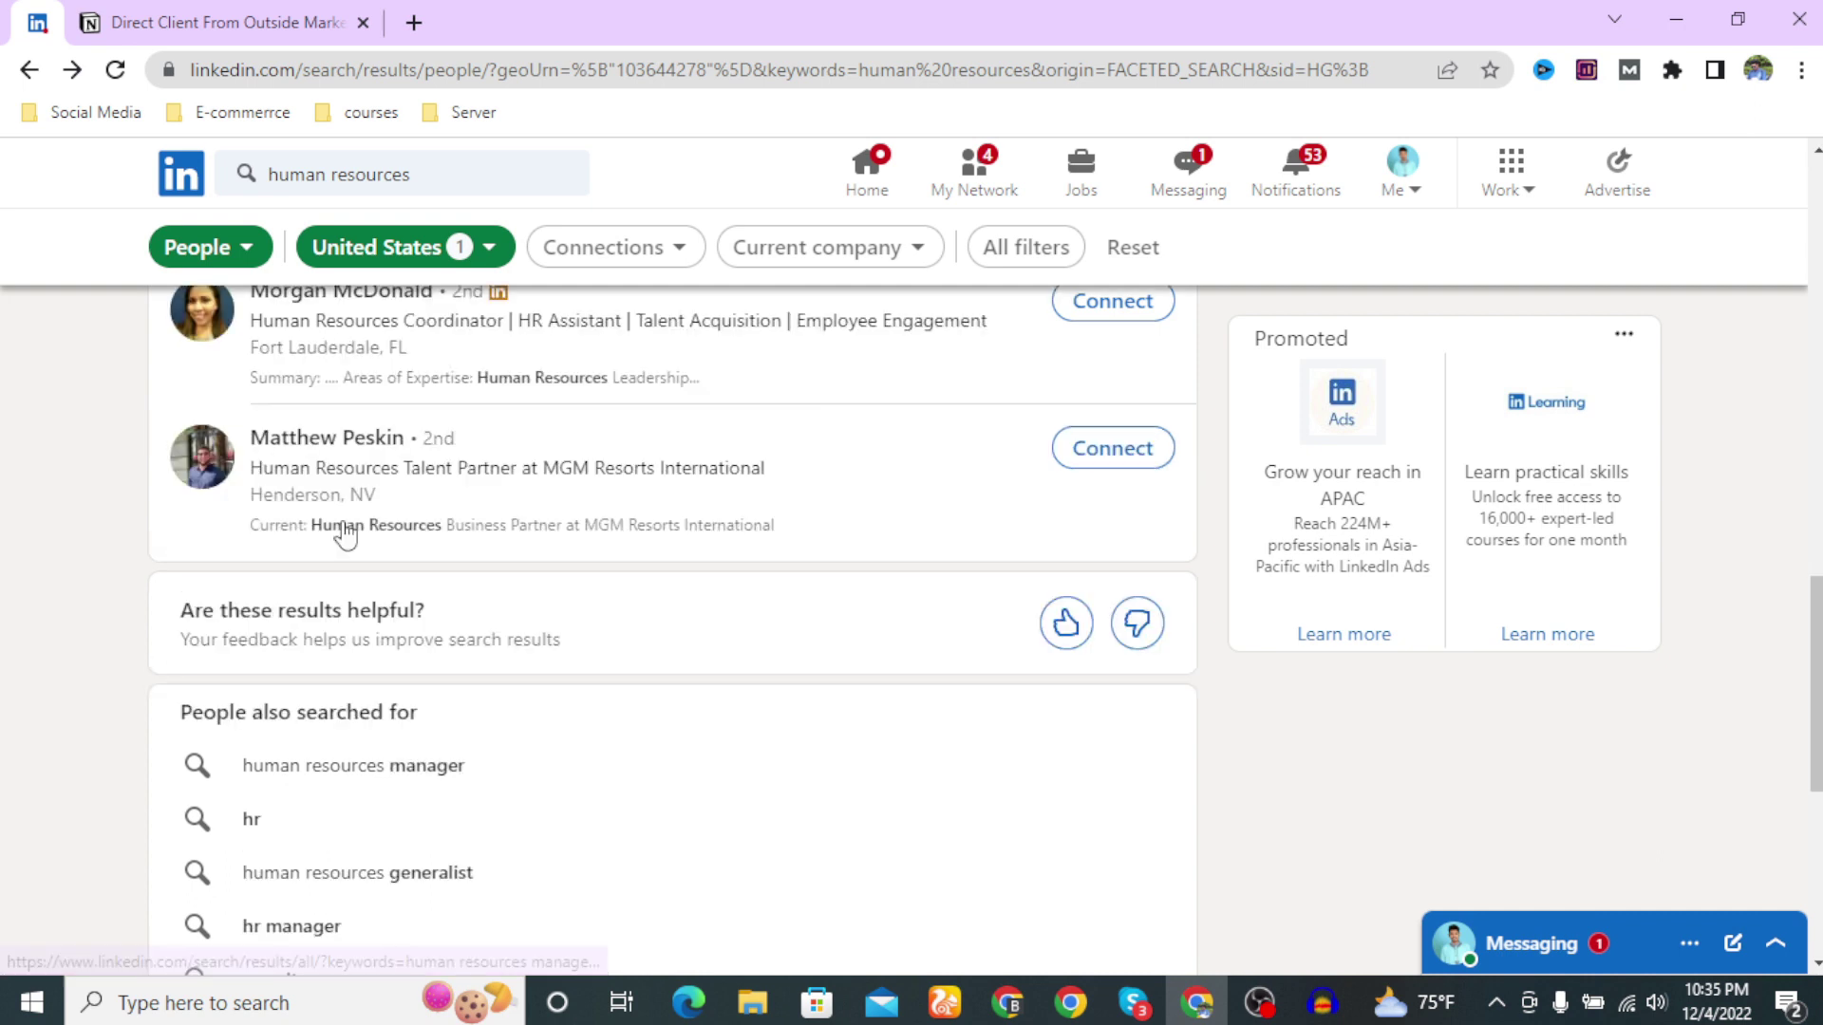
pyautogui.scroll(3, 399, 513)
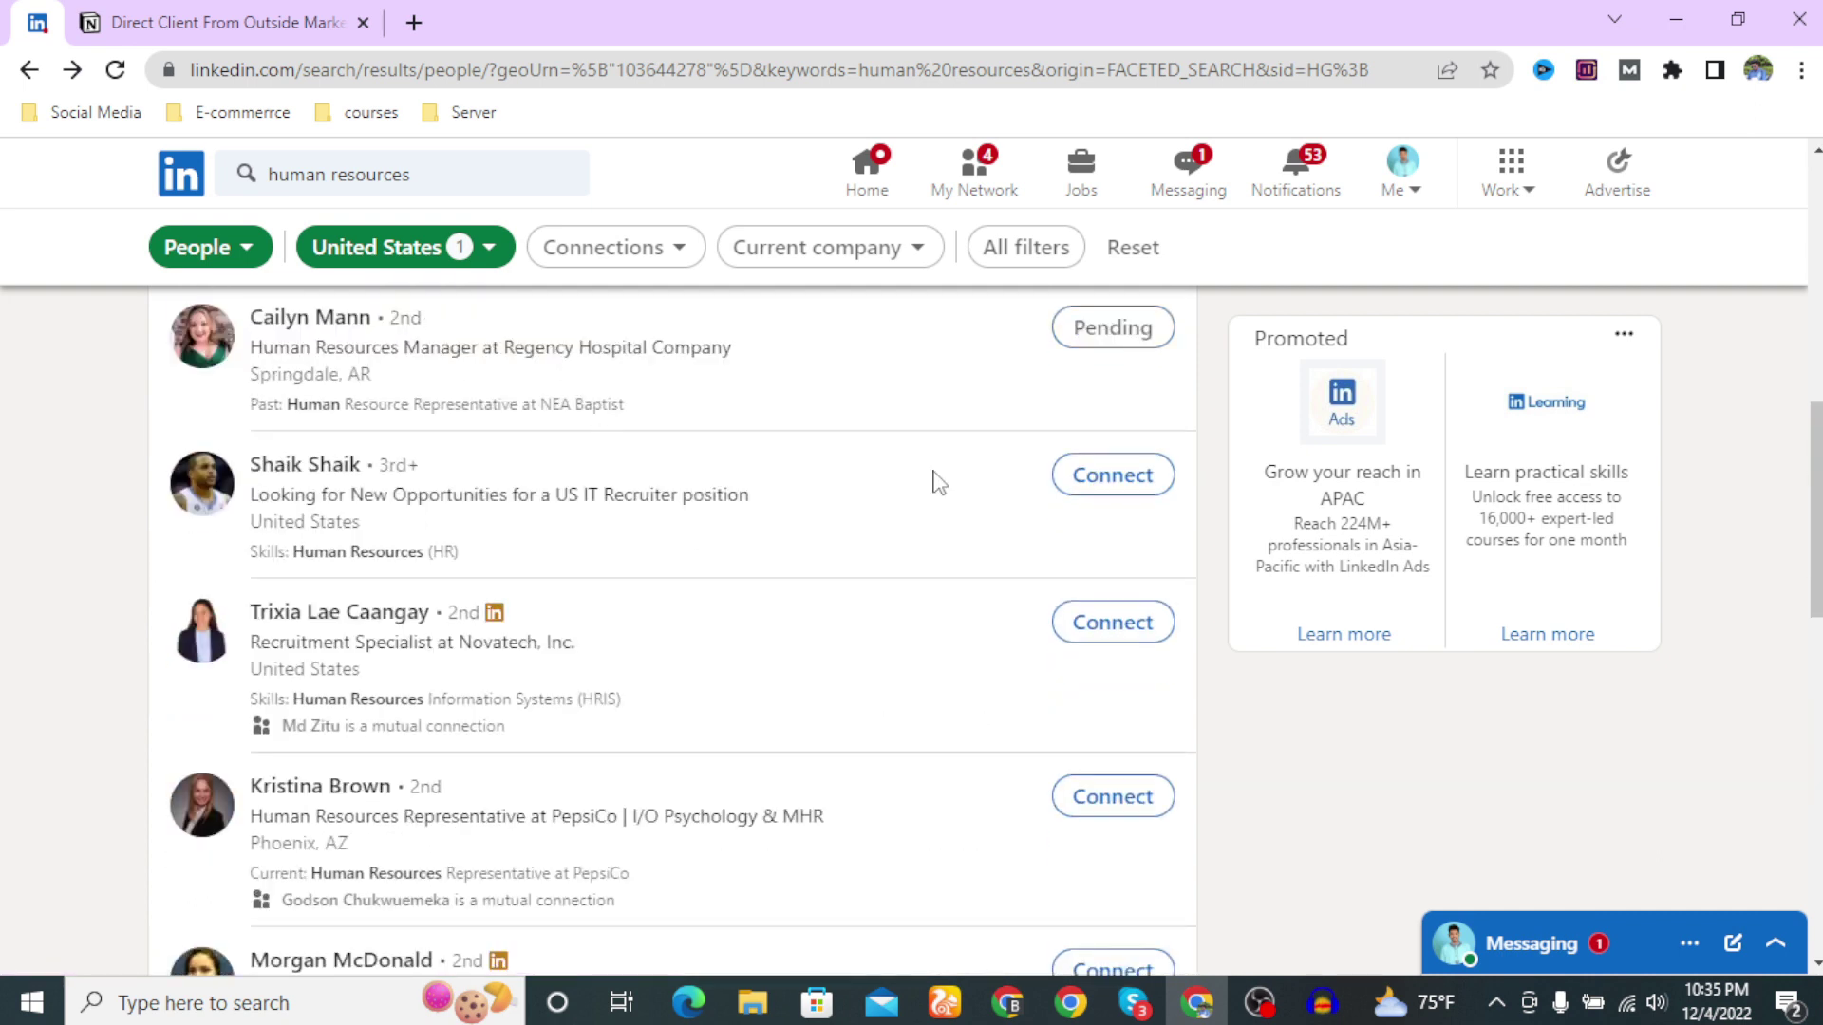
pyautogui.scroll(3, 933, 508)
pyautogui.scroll(-15, 950, 525)
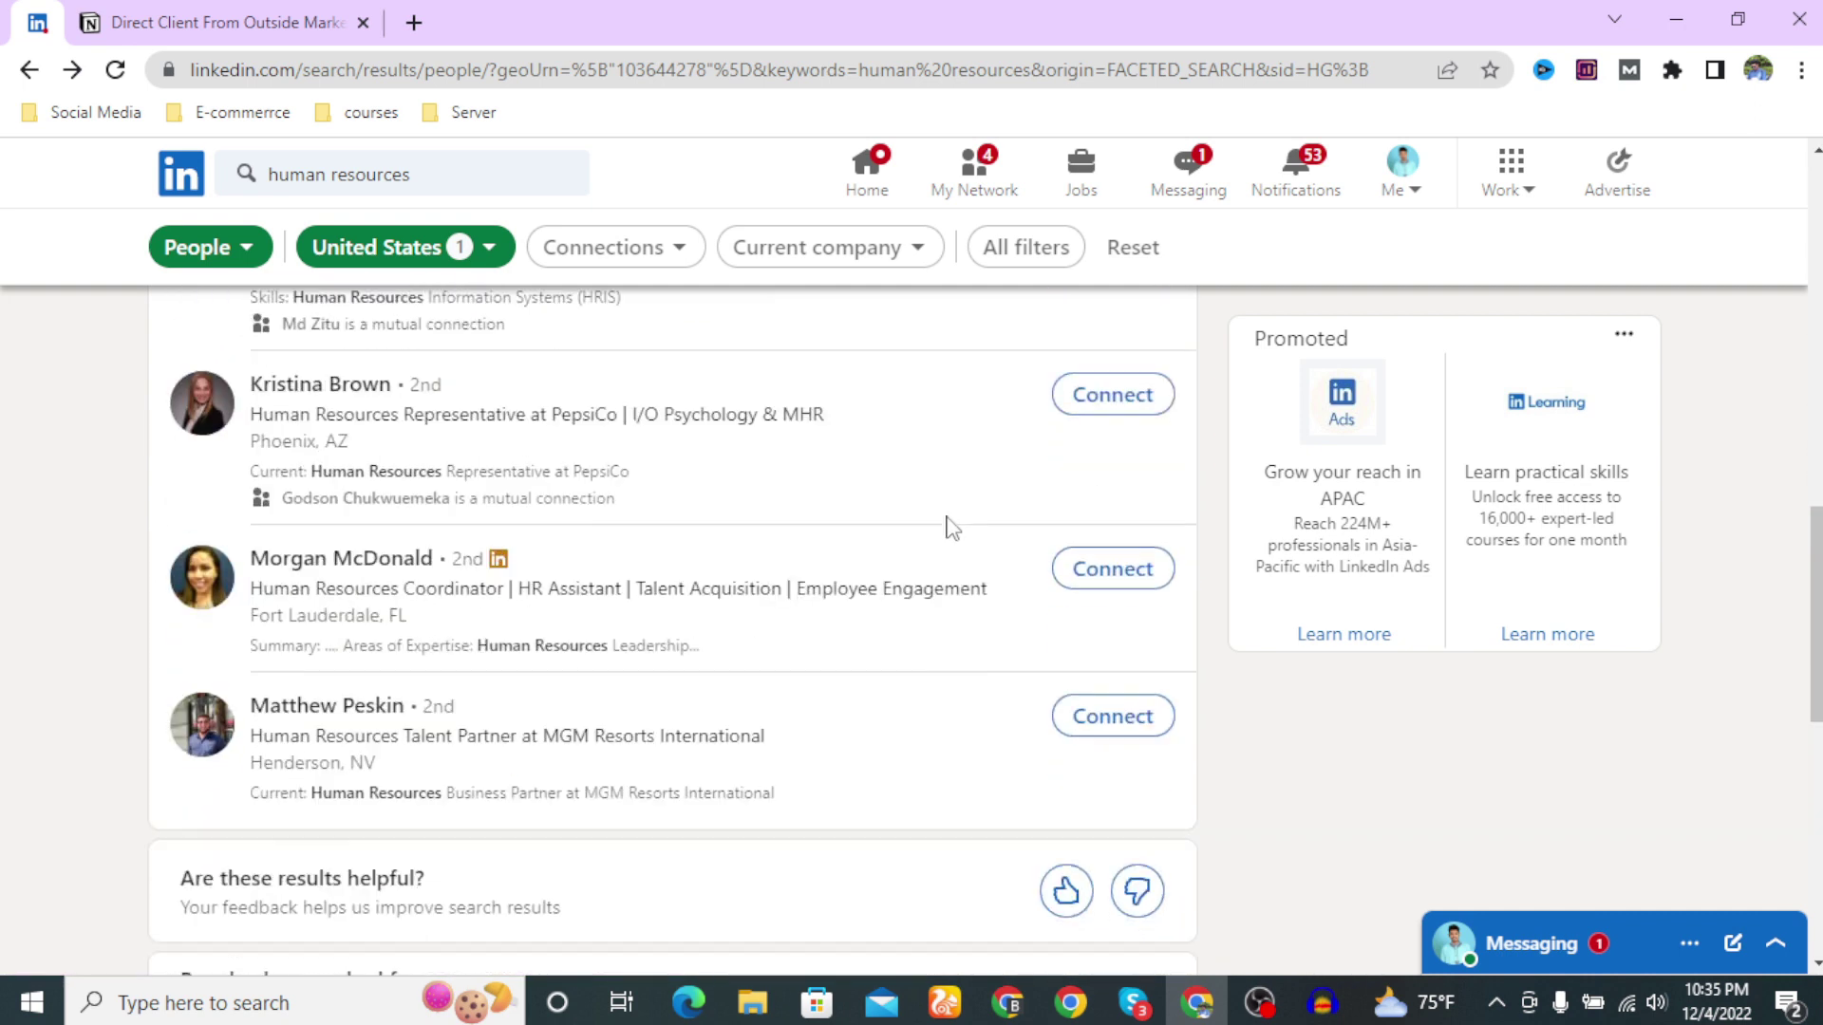
pyautogui.click(906, 737)
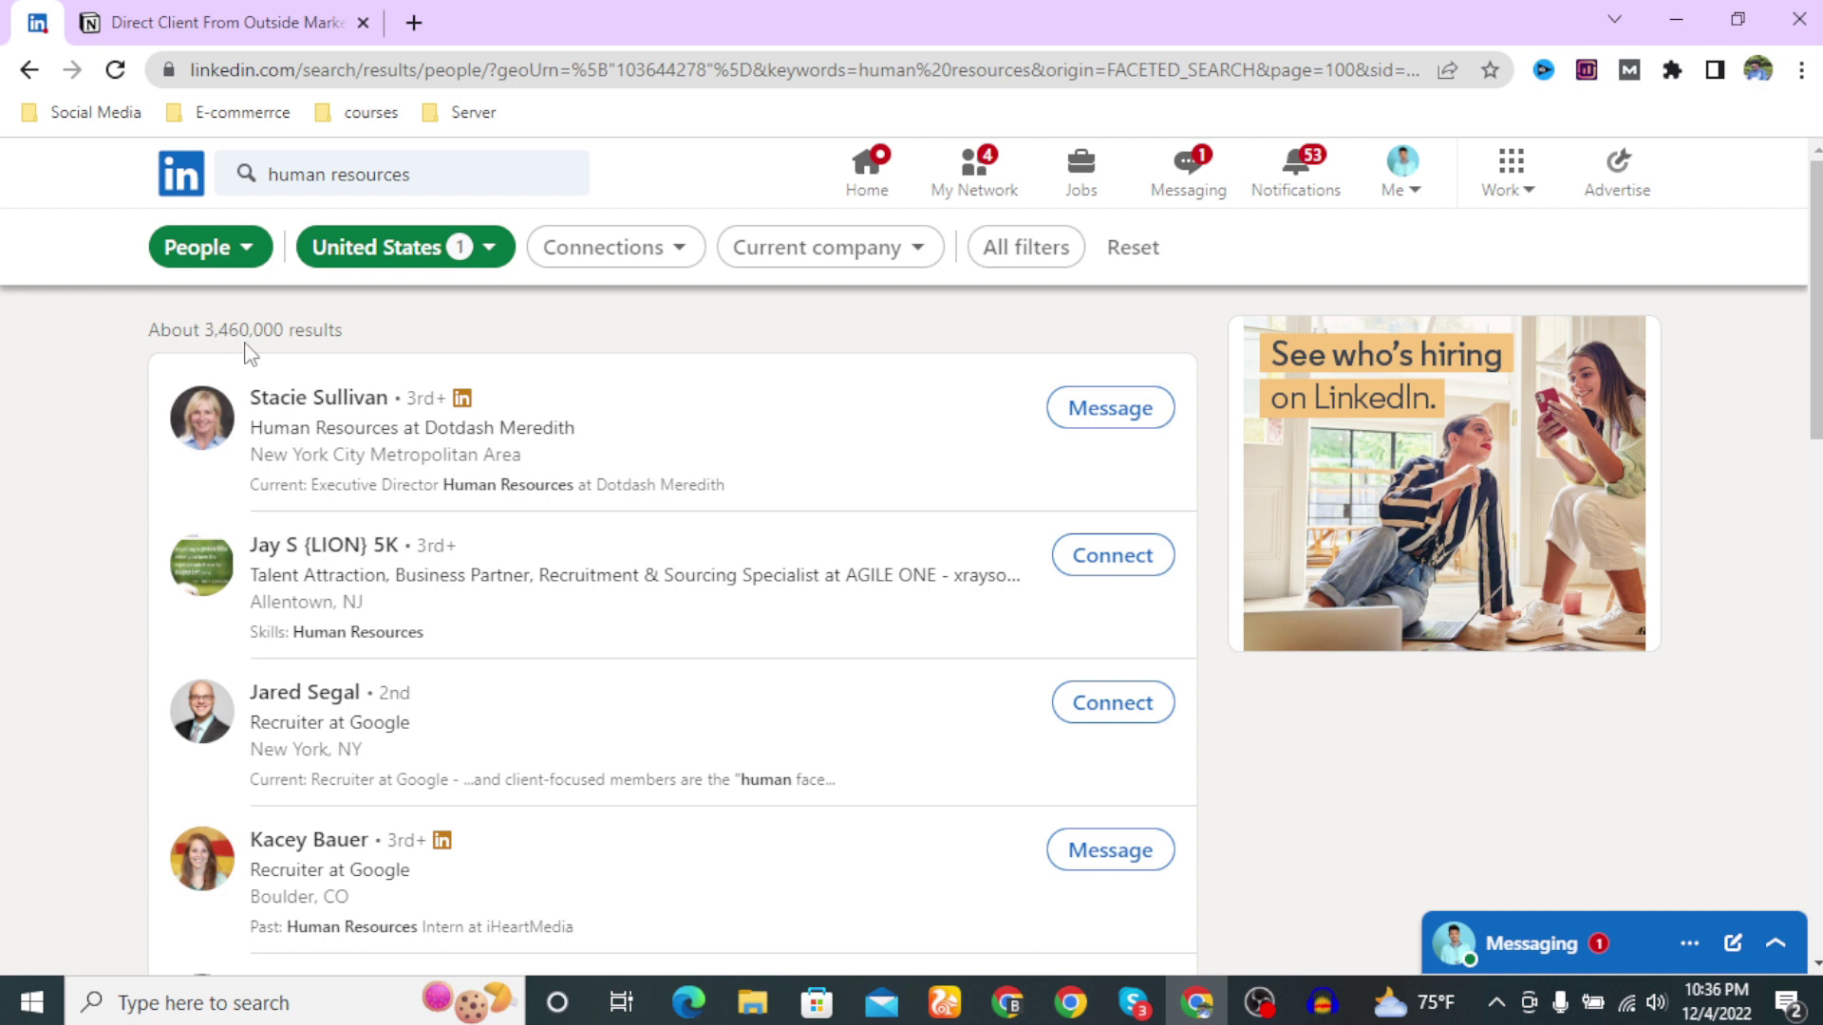
# Examine the profiles listed on results page 100, their job titles and locations, and the page numbers below them
pyautogui.scroll(-12, 667, 472)
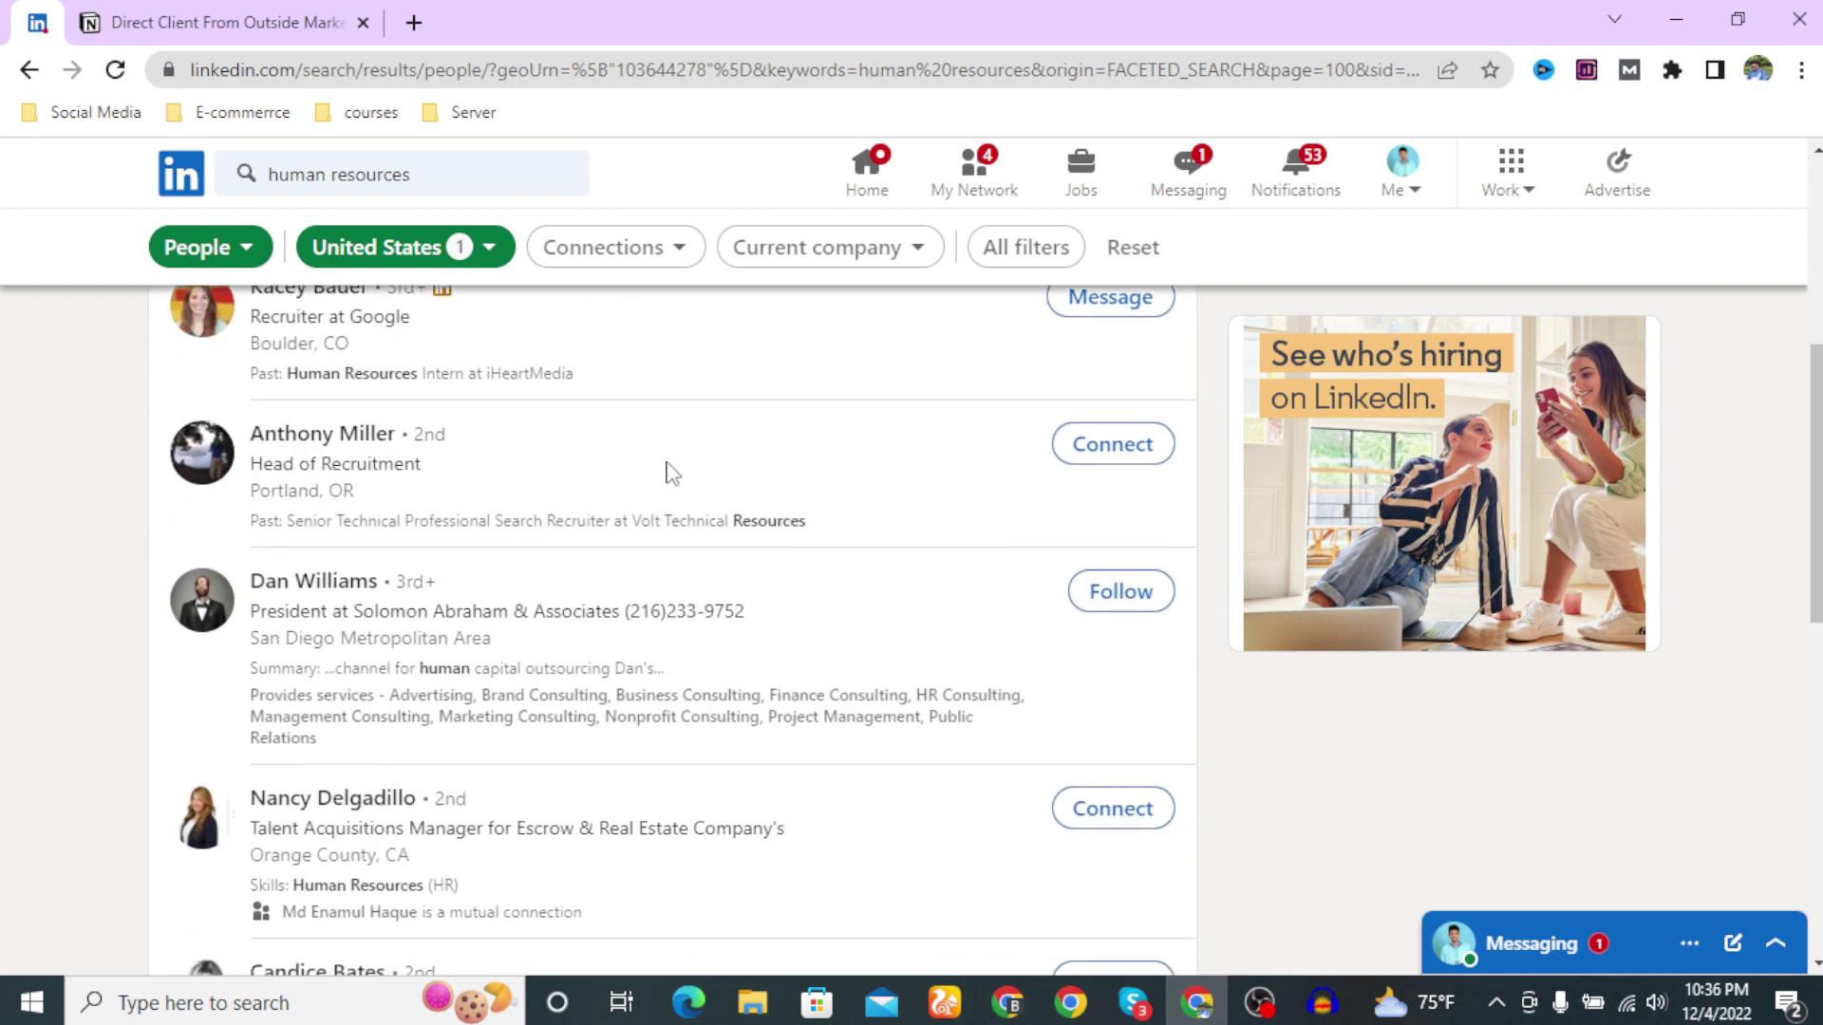
pyautogui.scroll(-2, 714, 518)
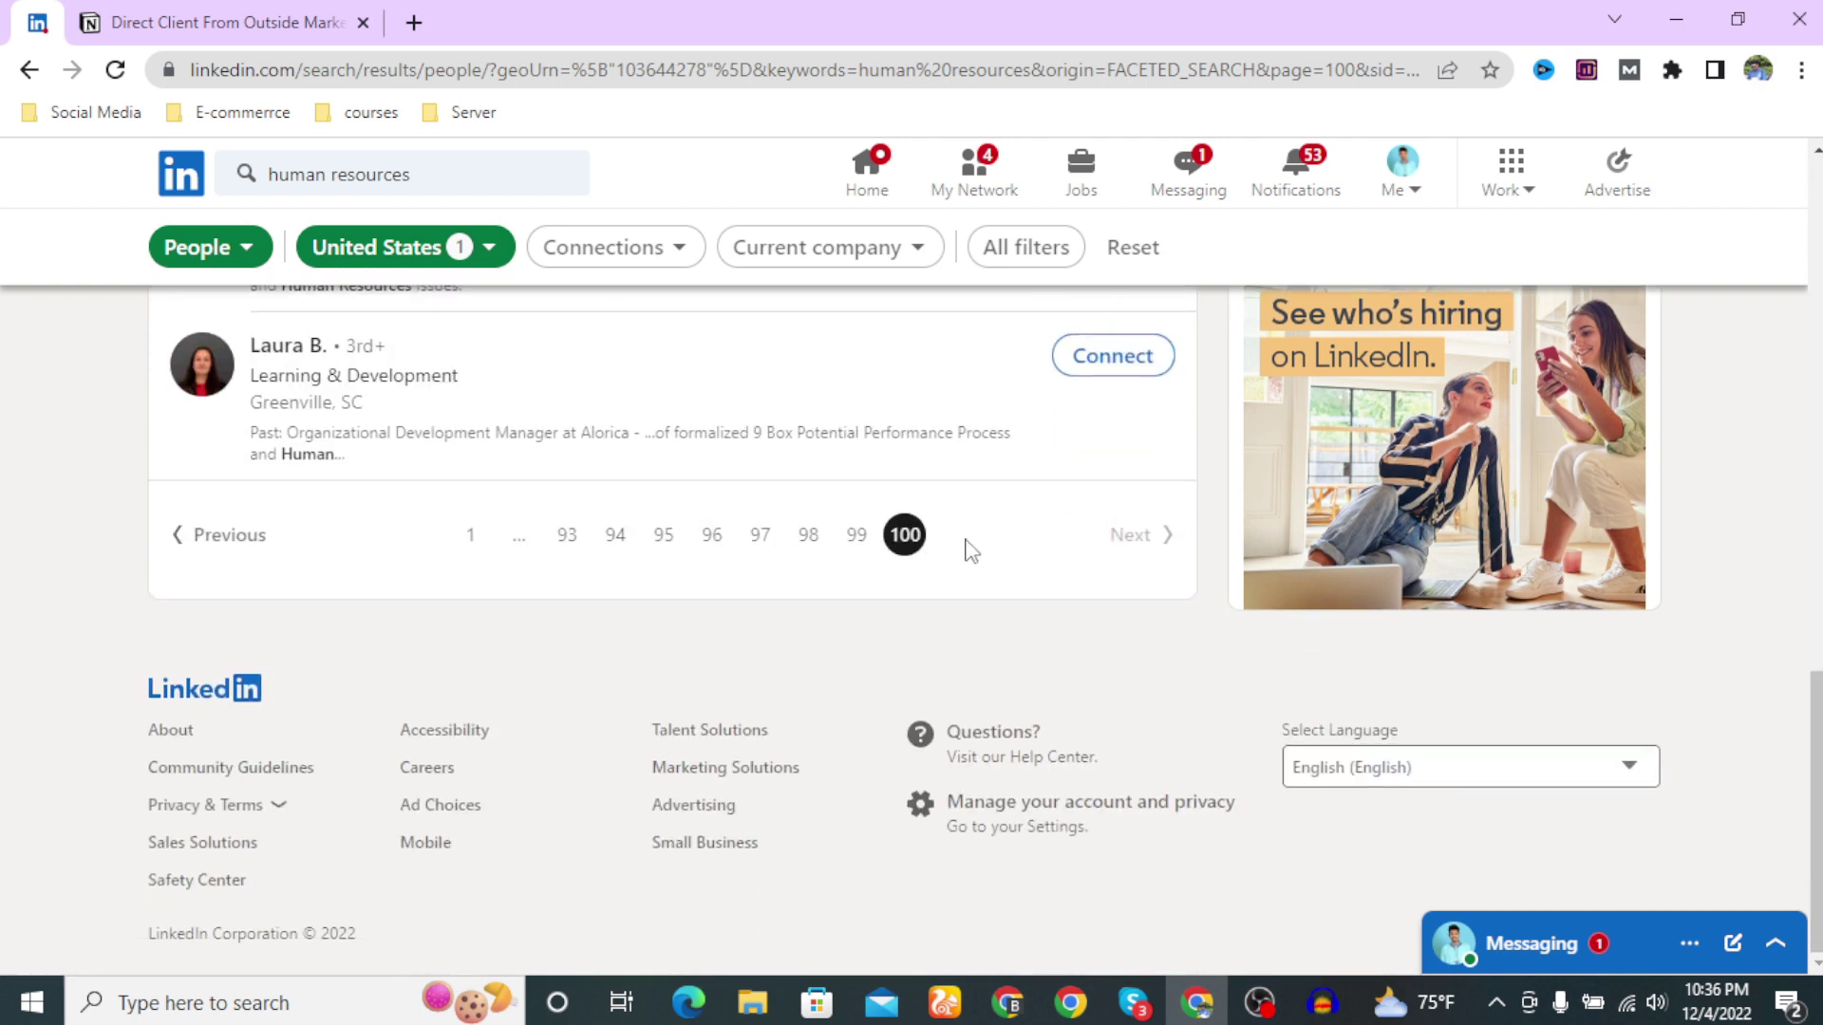
pyautogui.scroll(6, 855, 529)
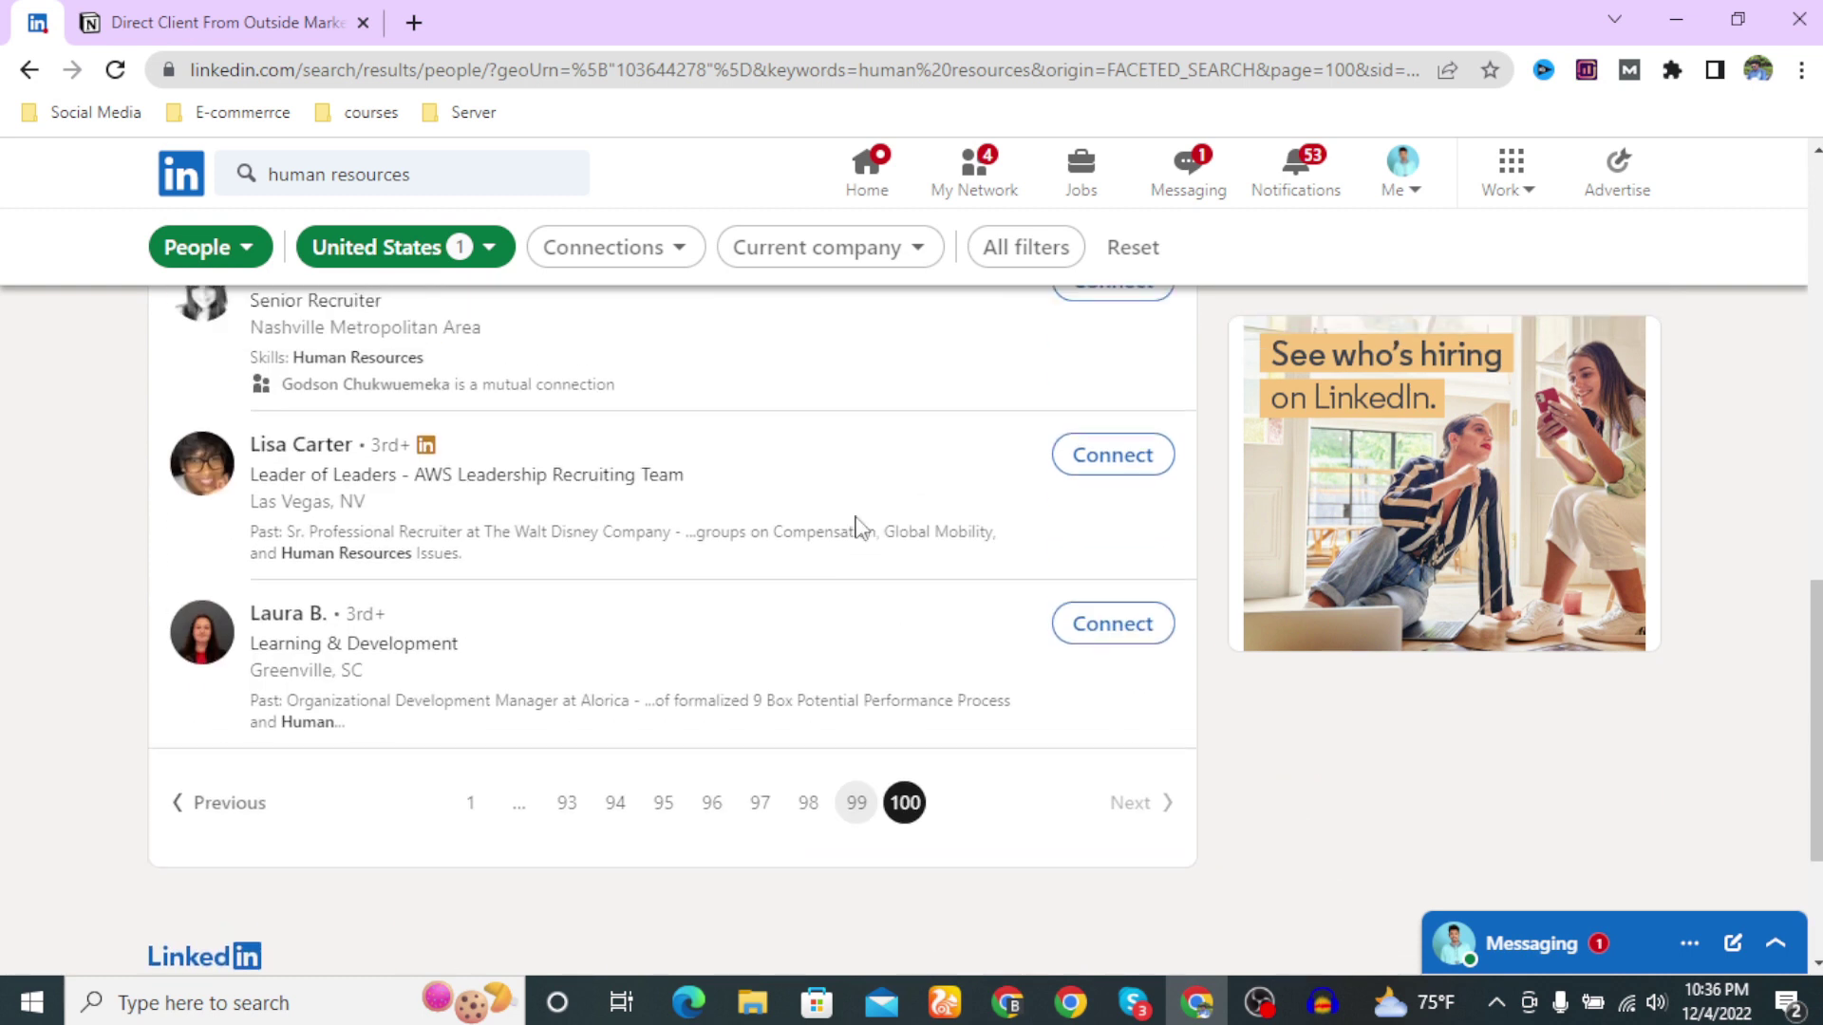
pyautogui.scroll(4, 481, 534)
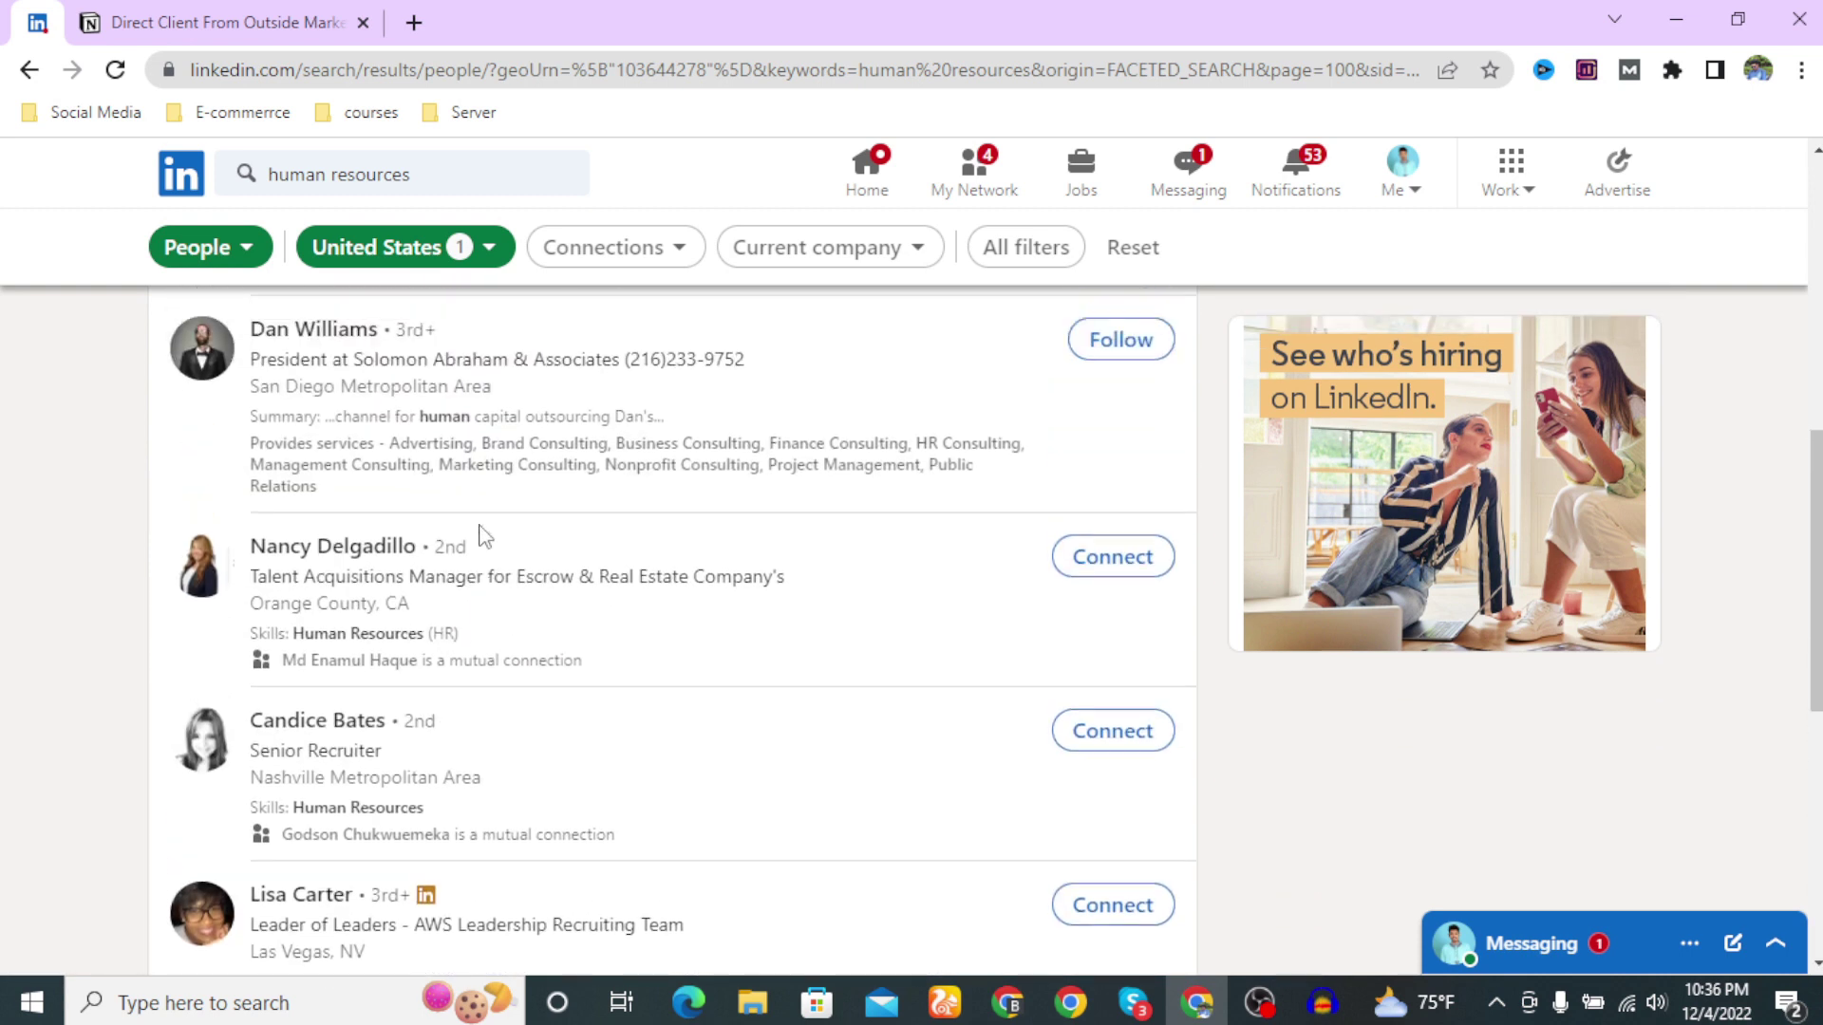
pyautogui.scroll(3, 481, 539)
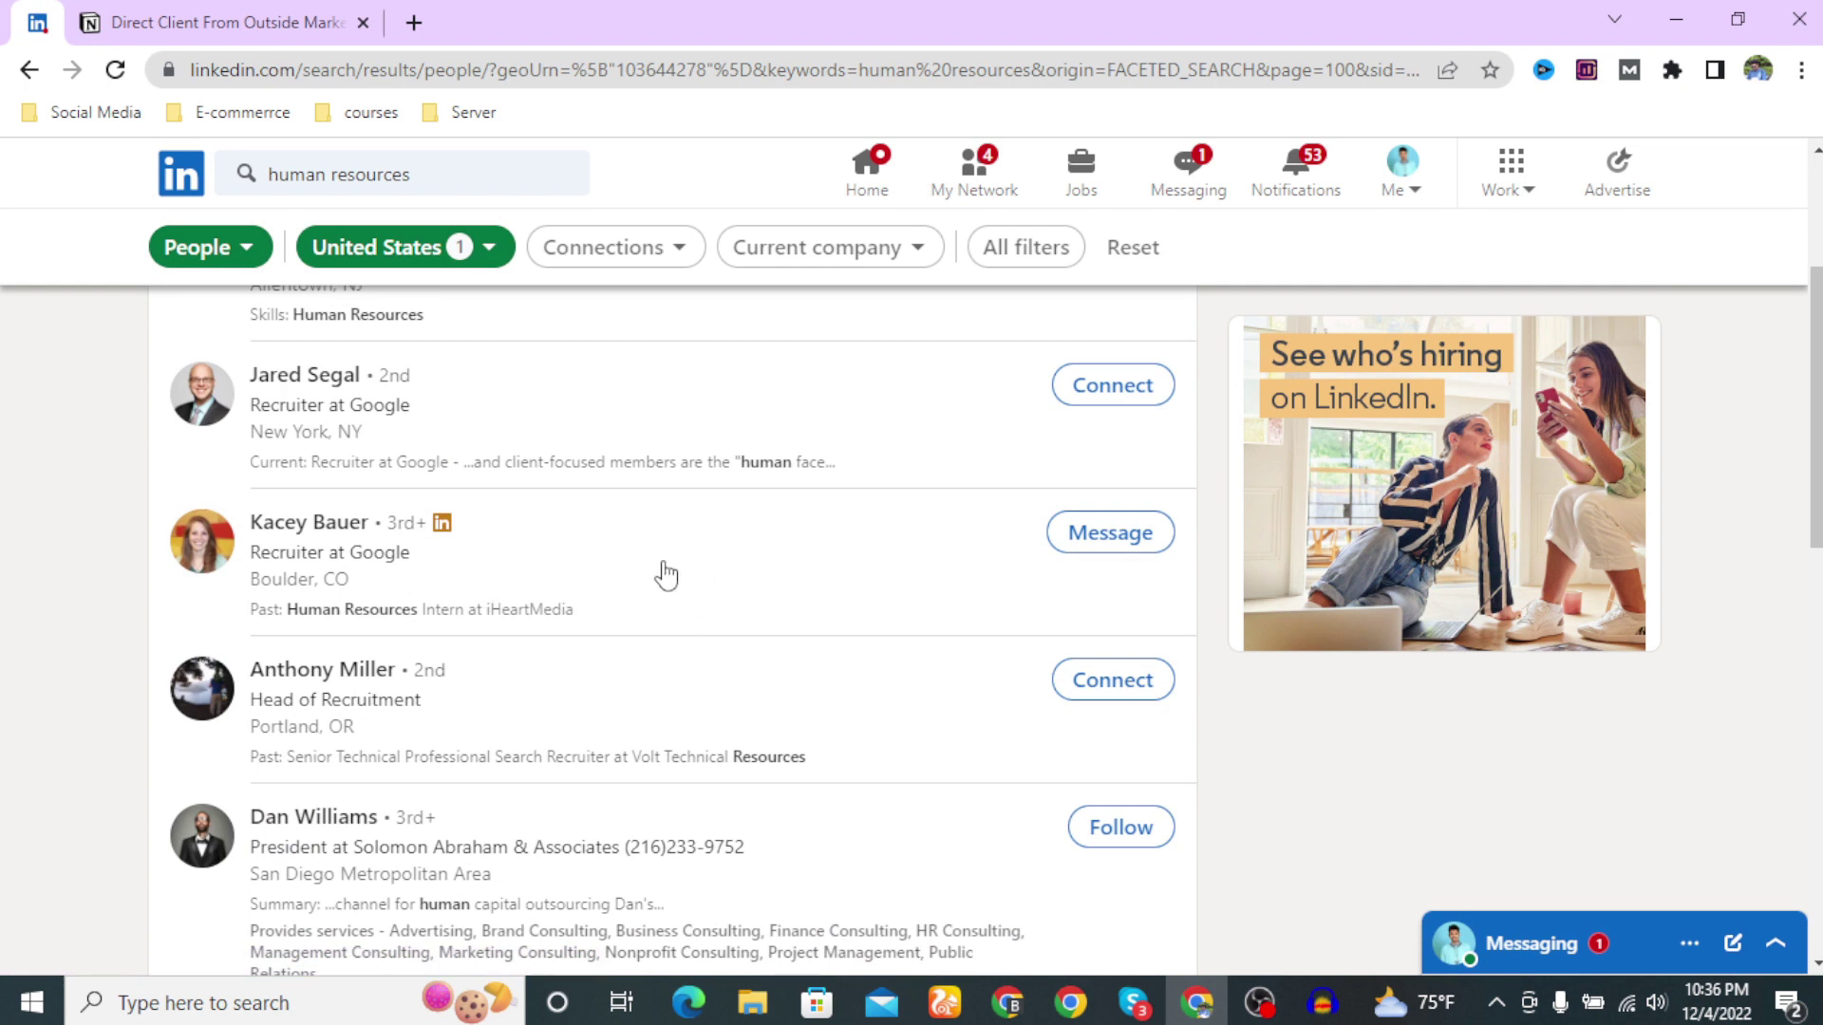
pyautogui.scroll(-7, 664, 574)
pyautogui.scroll(-4, 675, 592)
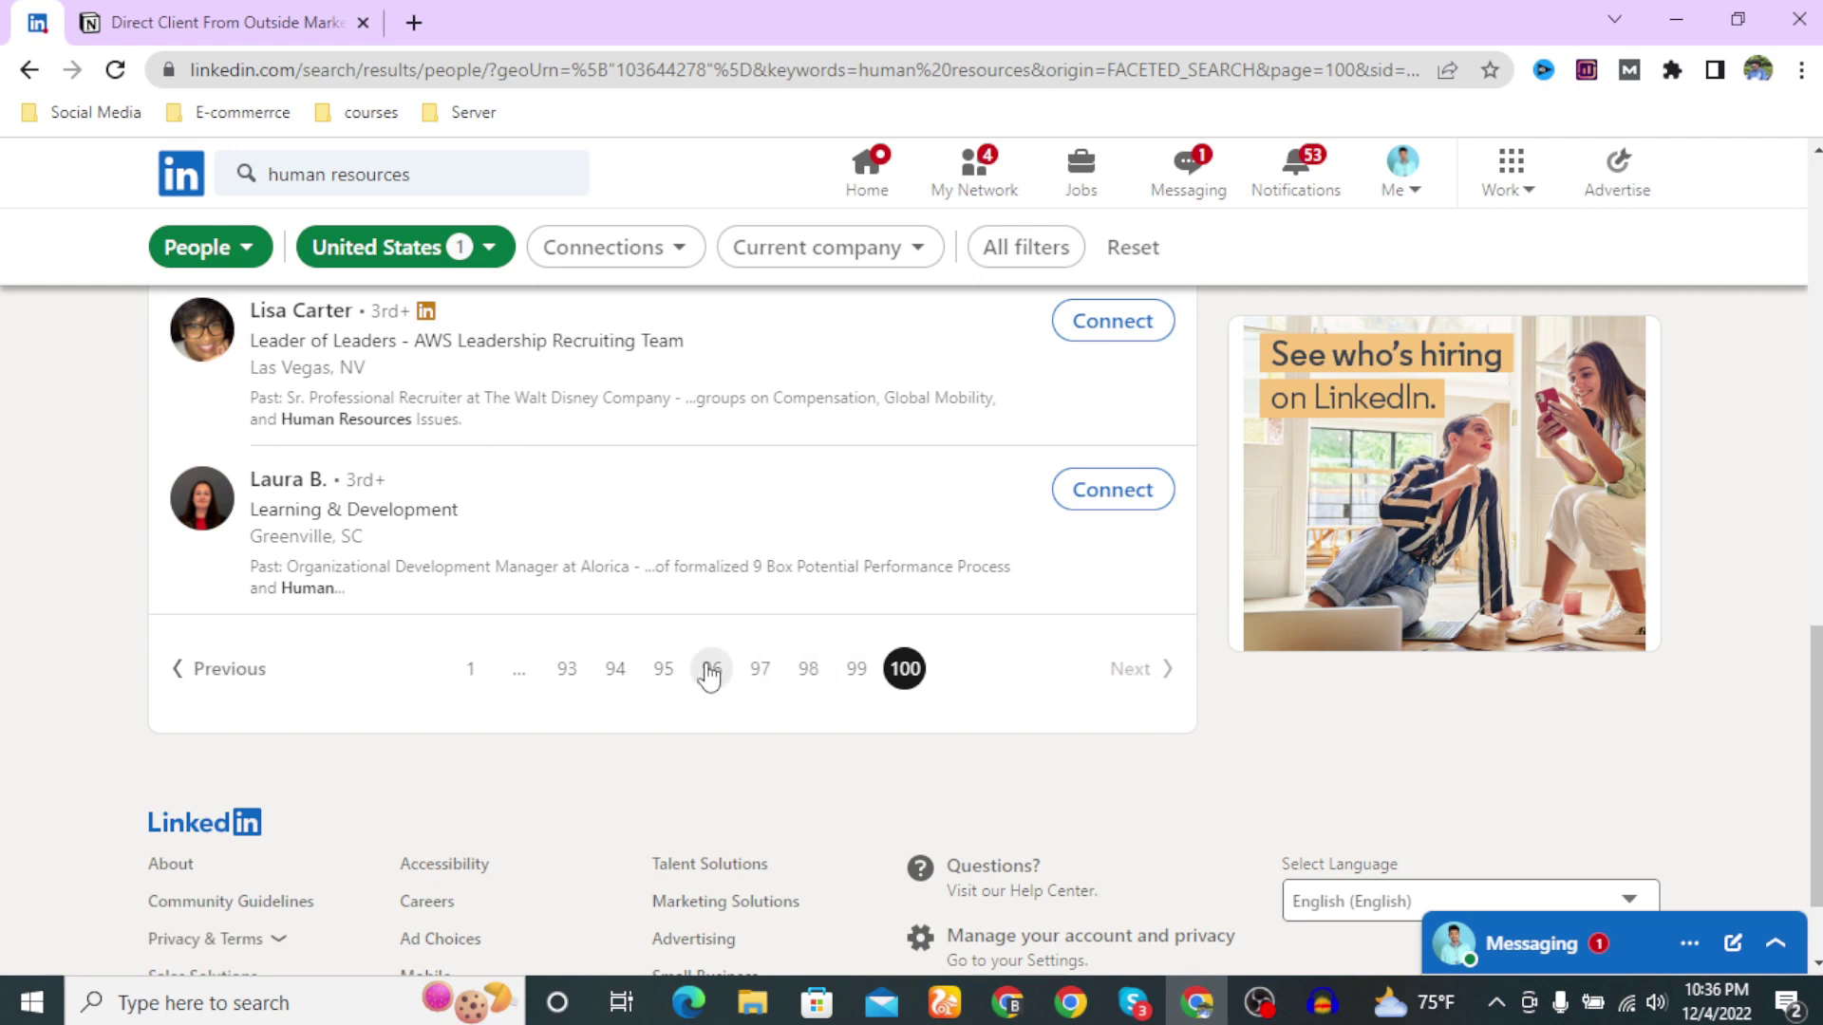
pyautogui.scroll(7, 569, 664)
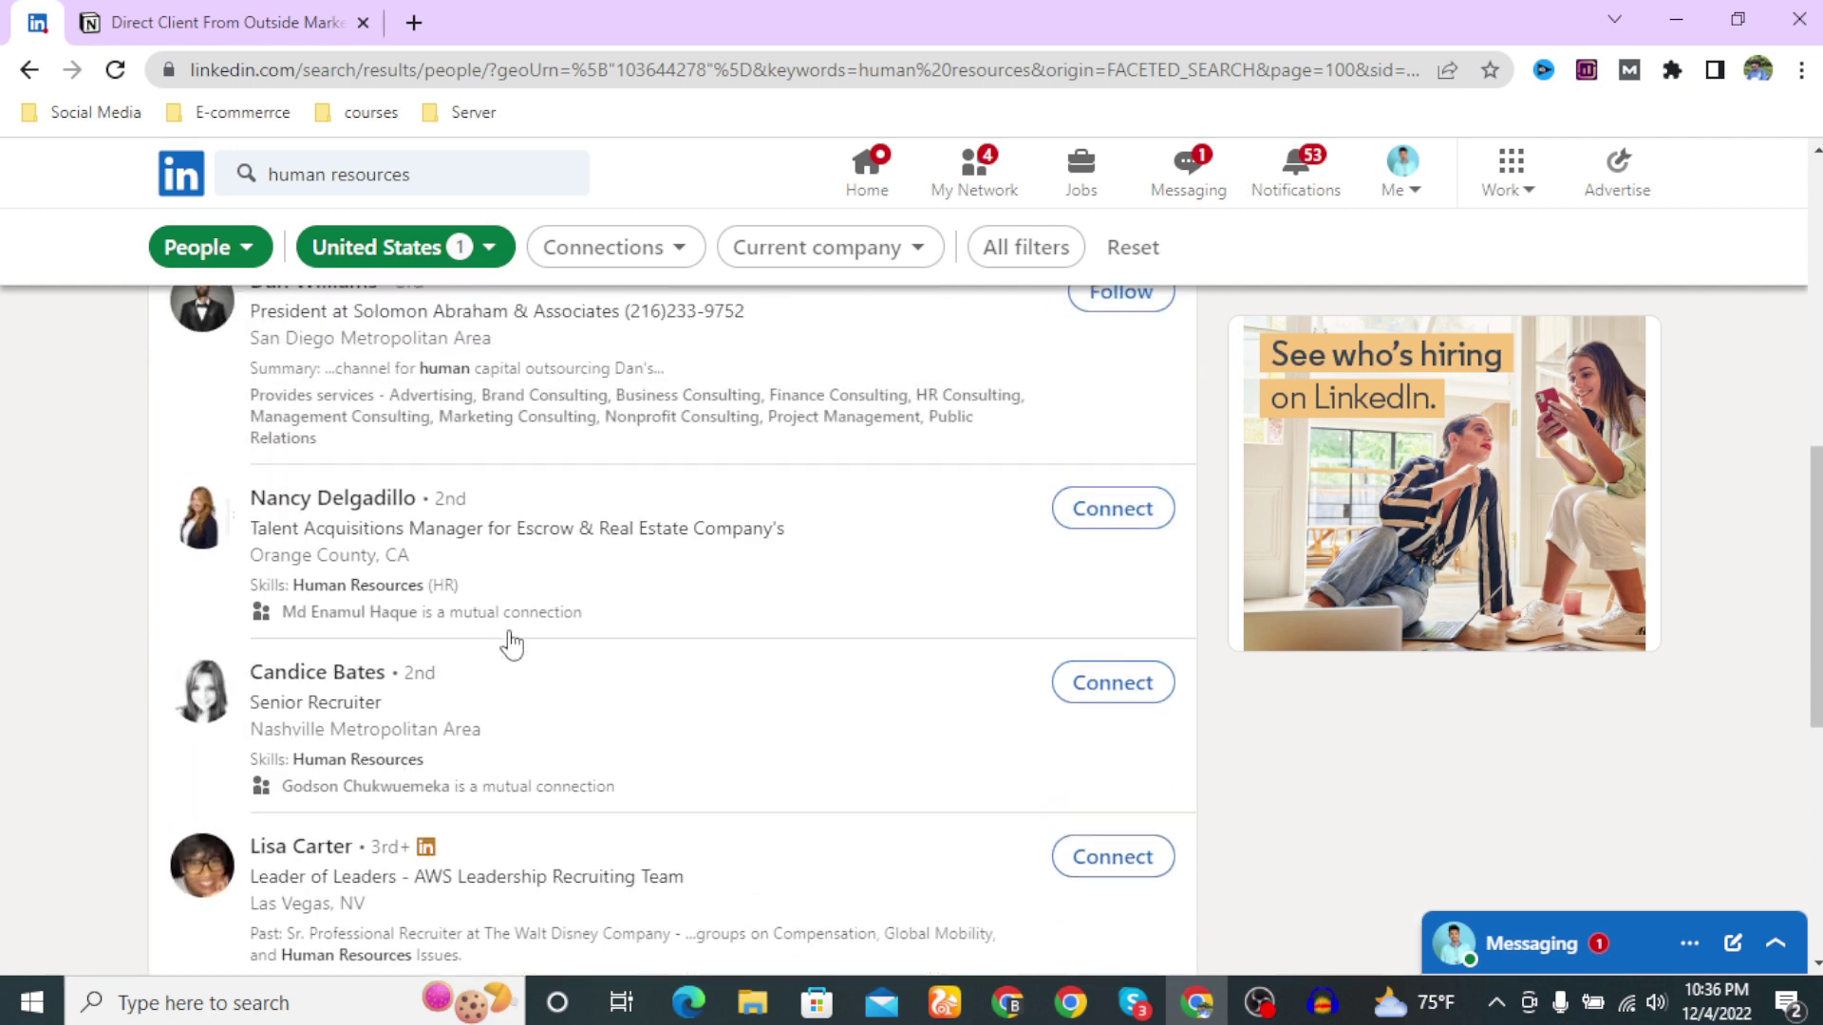
pyautogui.scroll(9, 508, 642)
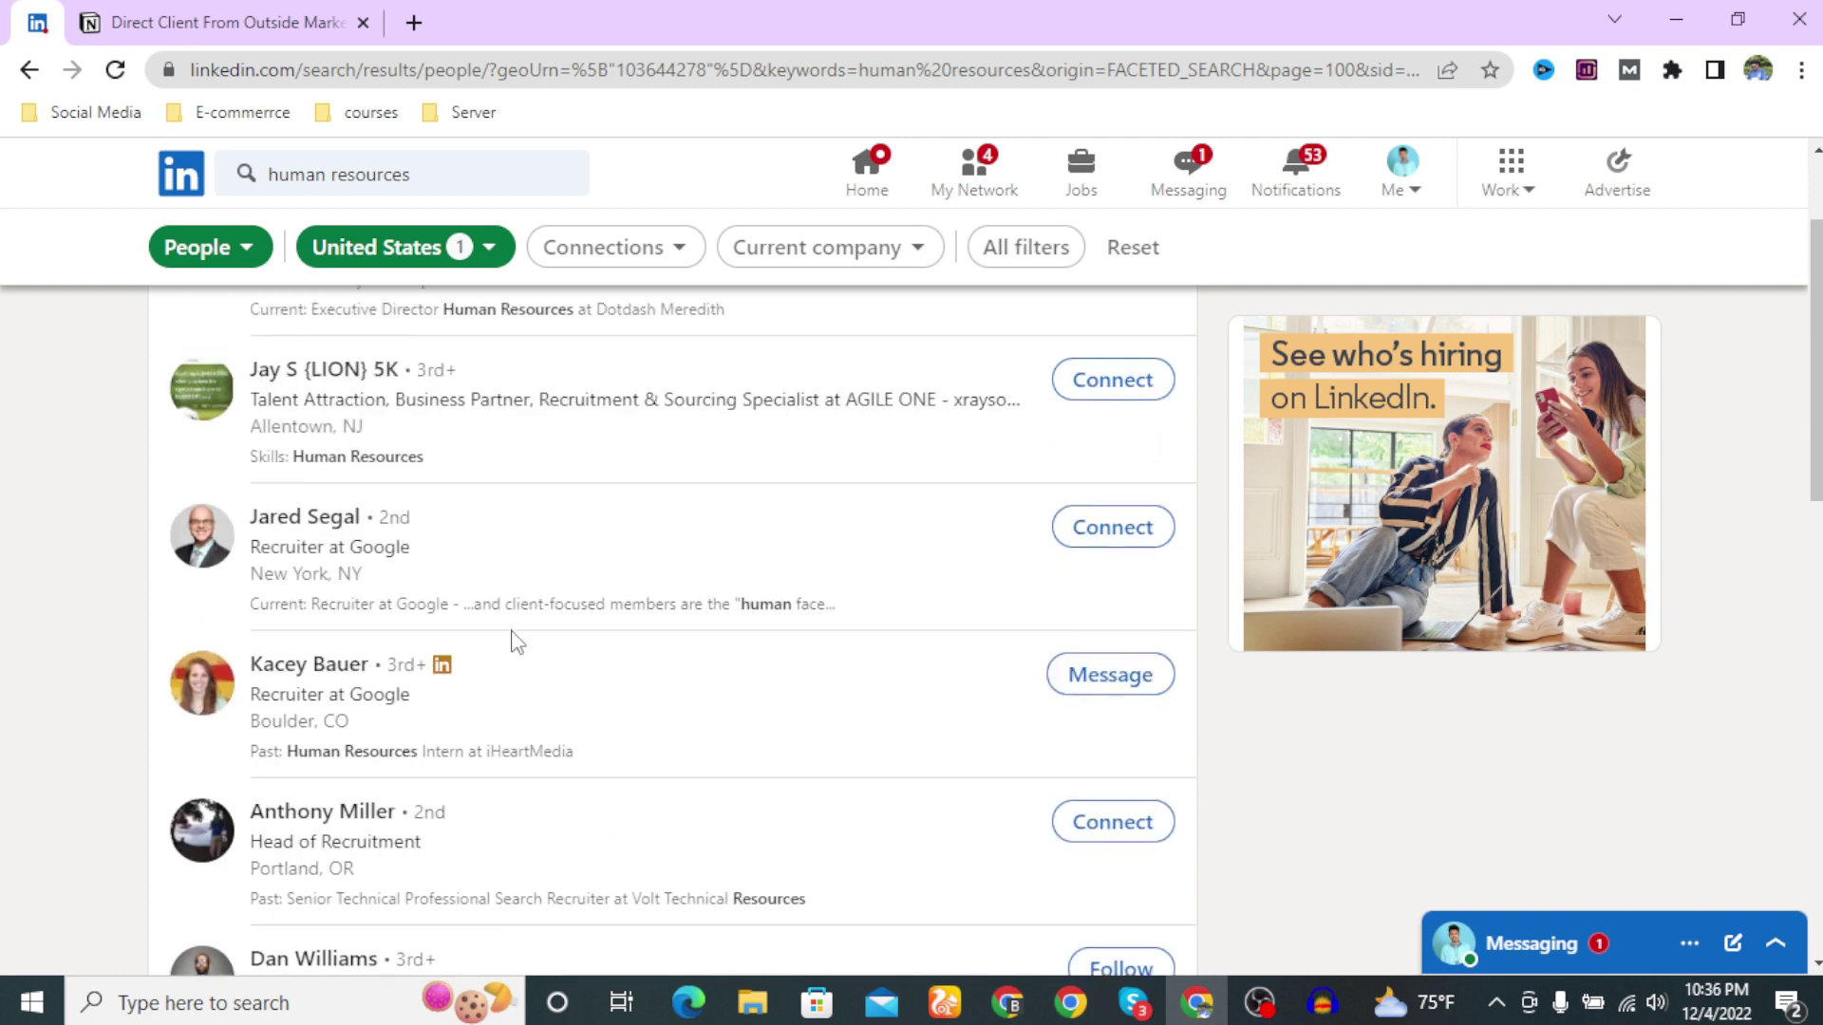
pyautogui.scroll(-15, 527, 570)
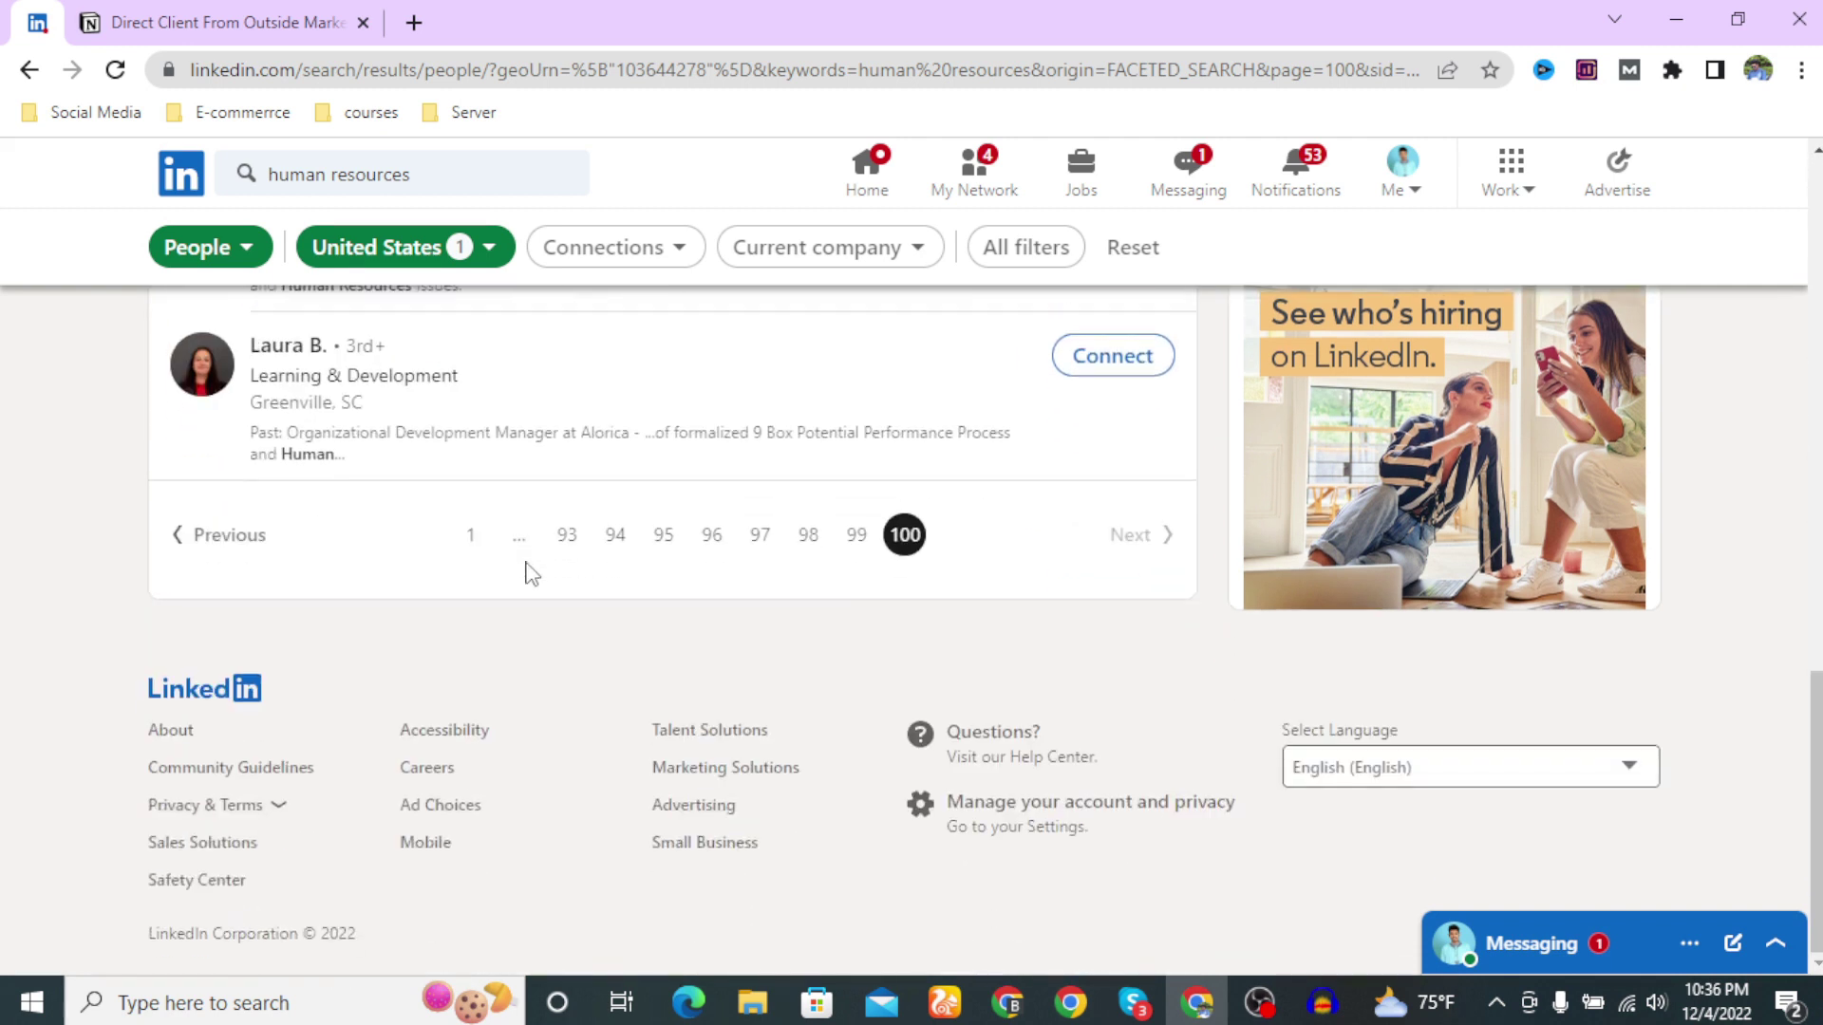
pyautogui.scroll(12, 532, 574)
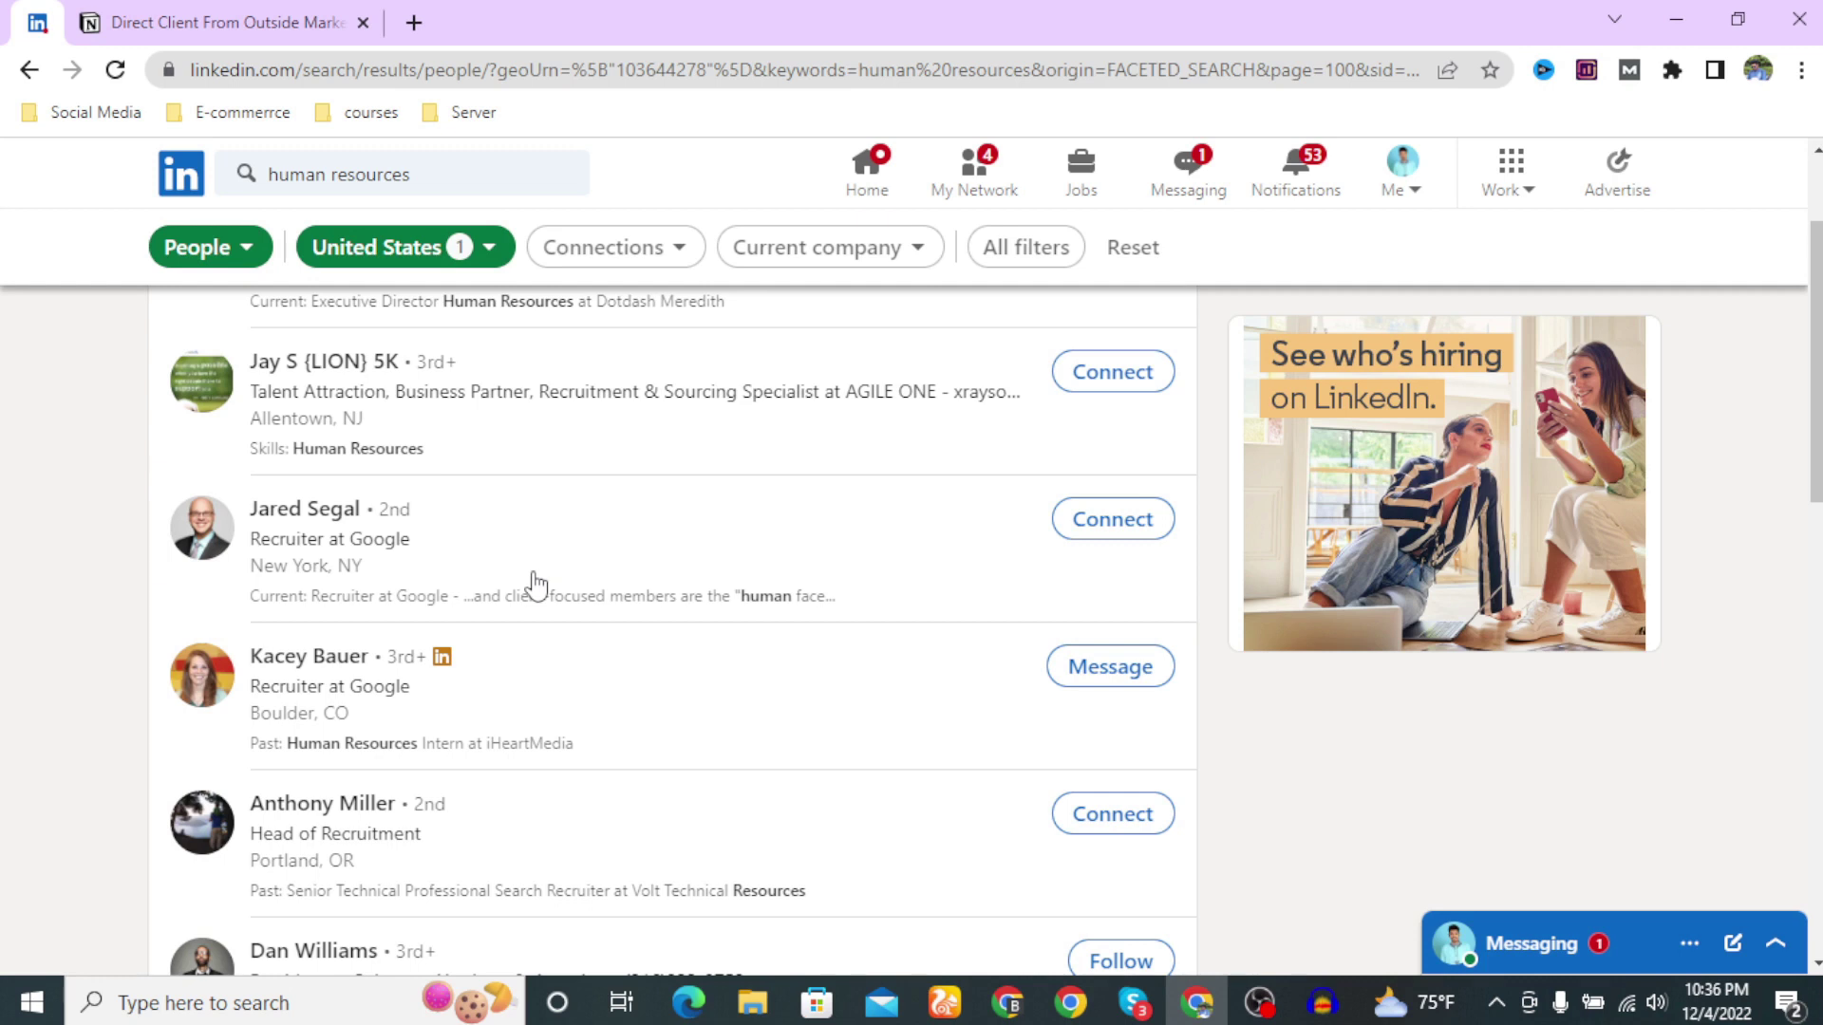
pyautogui.scroll(2, 536, 584)
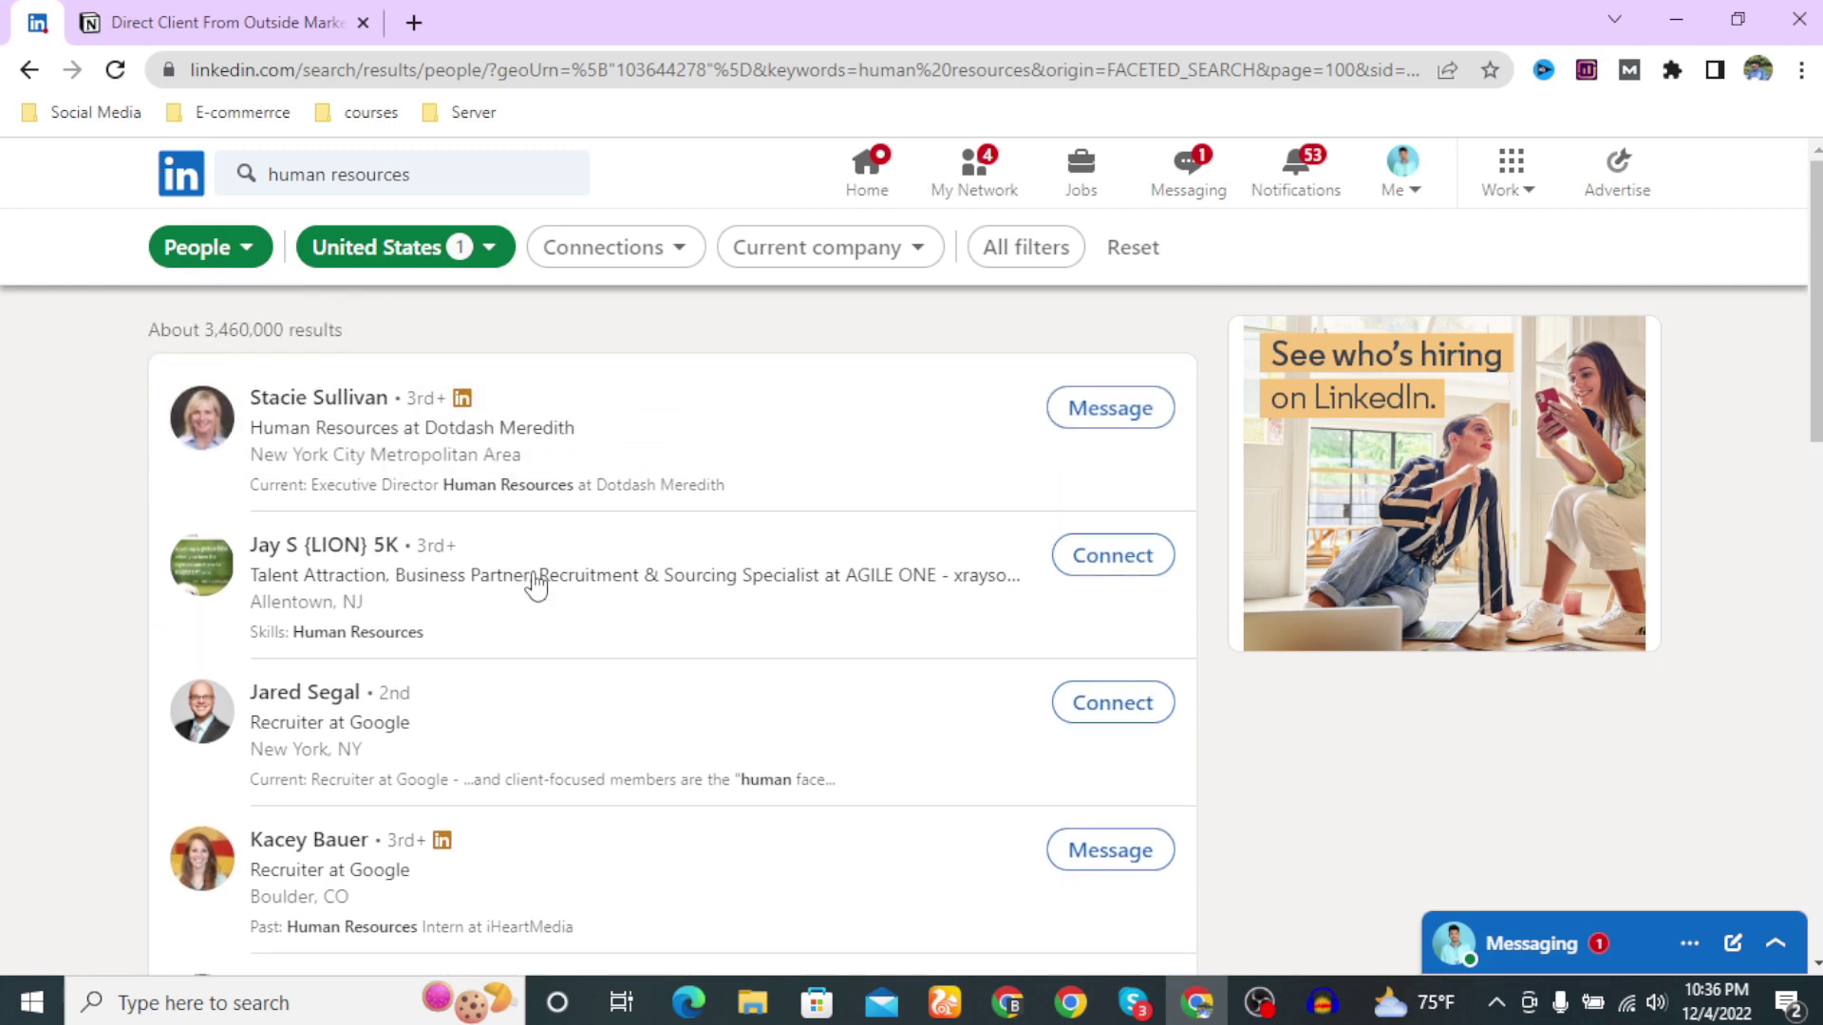